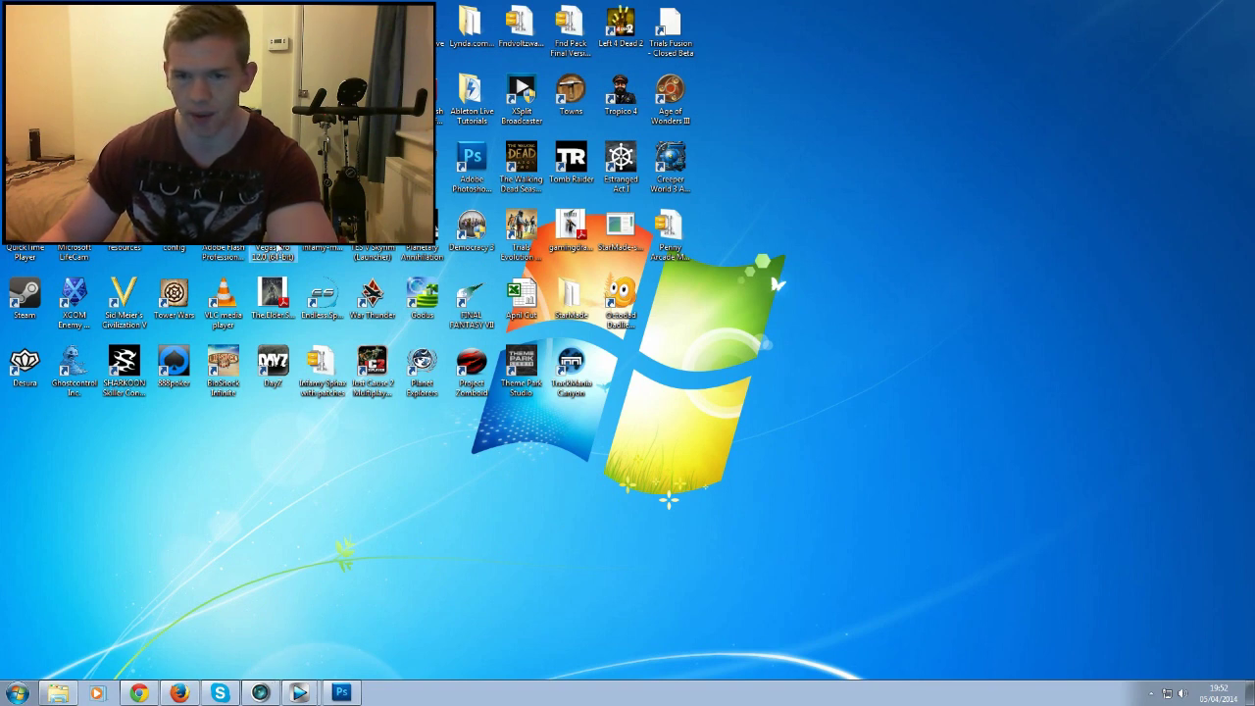
Switch to the Arcades In Minecraft project in Vegas Pro and preview the gameplay footage at about 1:13
{"action": "mouse_move", "coordinate": [299, 695]}
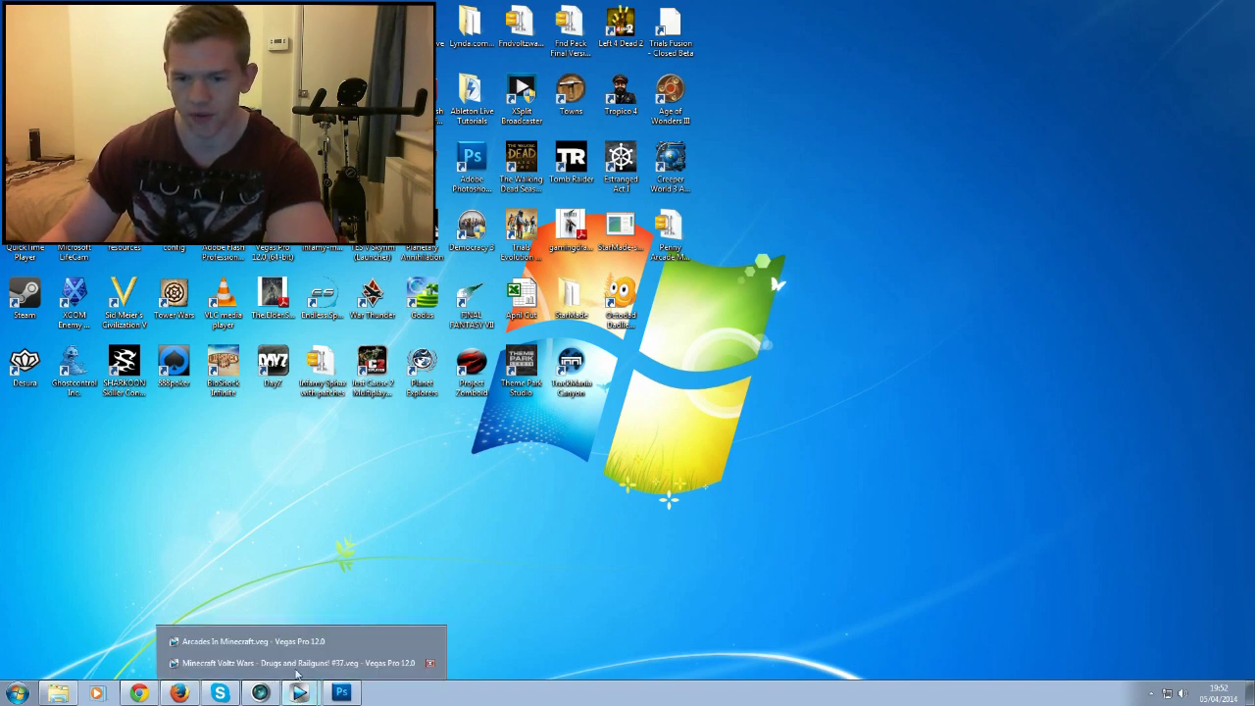
{"action": "left_click", "coordinate": [289, 643]}
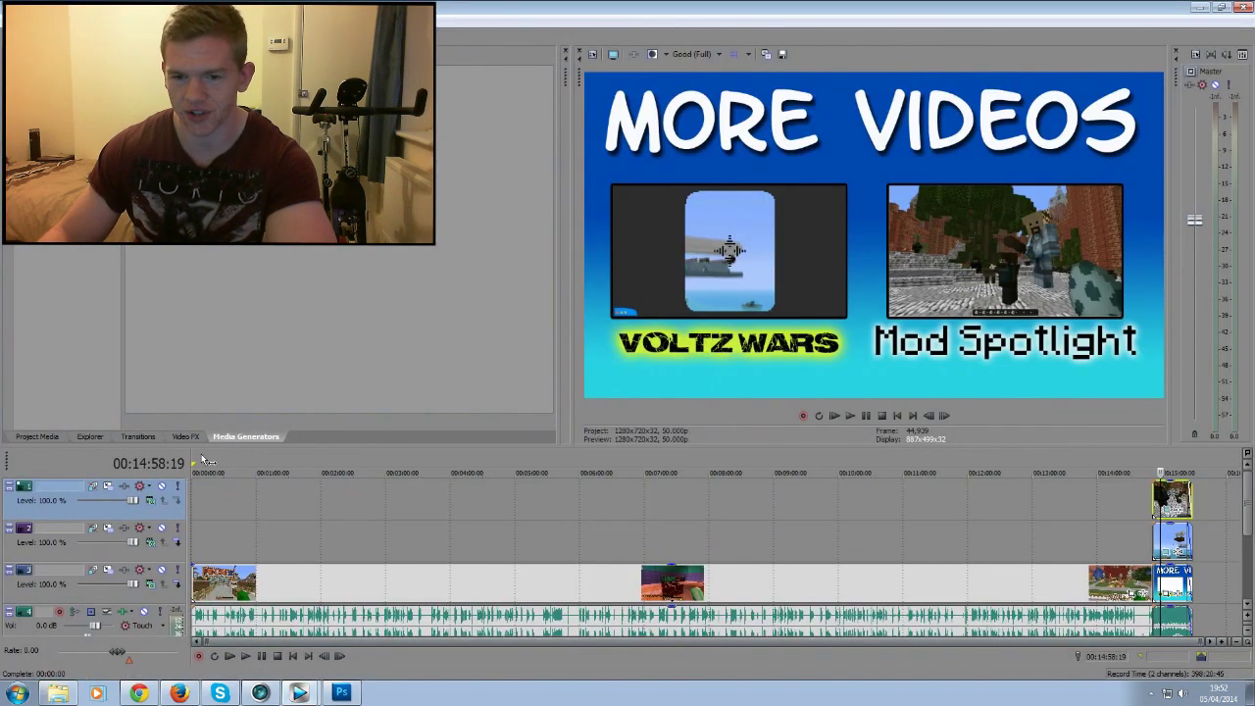
{"action": "left_click", "coordinate": [203, 460]}
{"action": "left_click", "coordinate": [270, 454]}
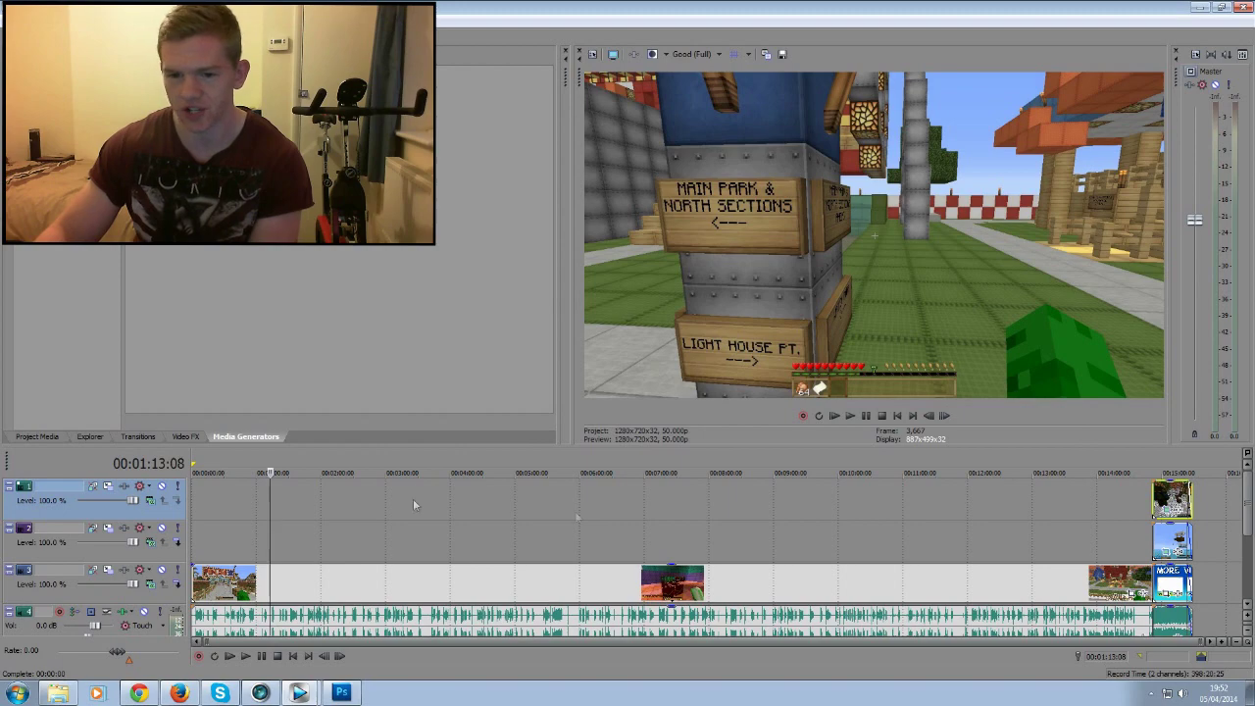
{"action": "scroll", "coordinate": [1249, 490], "scroll_direction": "down", "scroll_amount": 2}
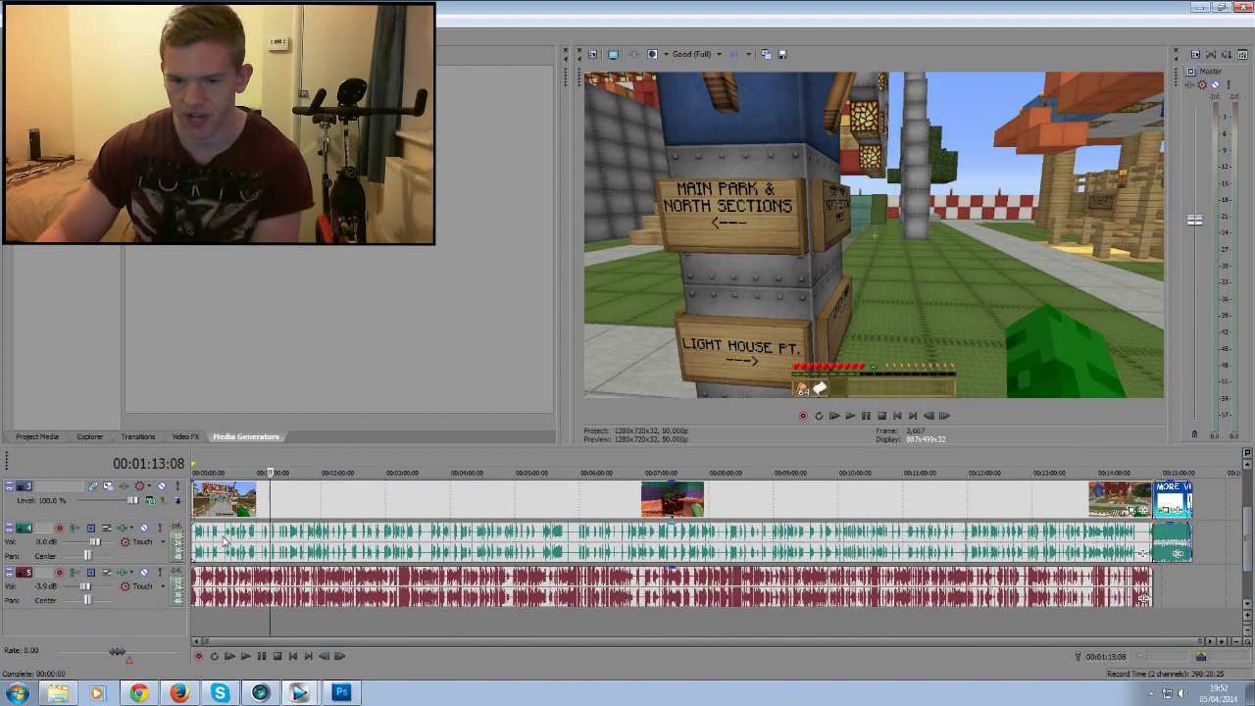
Move the gameplay clip two minutes later on the timeline and play the uncovered stretch with only the red audio track
{"action": "left_click_drag", "start_coordinate": [219, 511], "coordinate": [279, 512]}
{"action": "left_click", "coordinate": [244, 474]}
{"action": "left_click", "coordinate": [246, 656]}
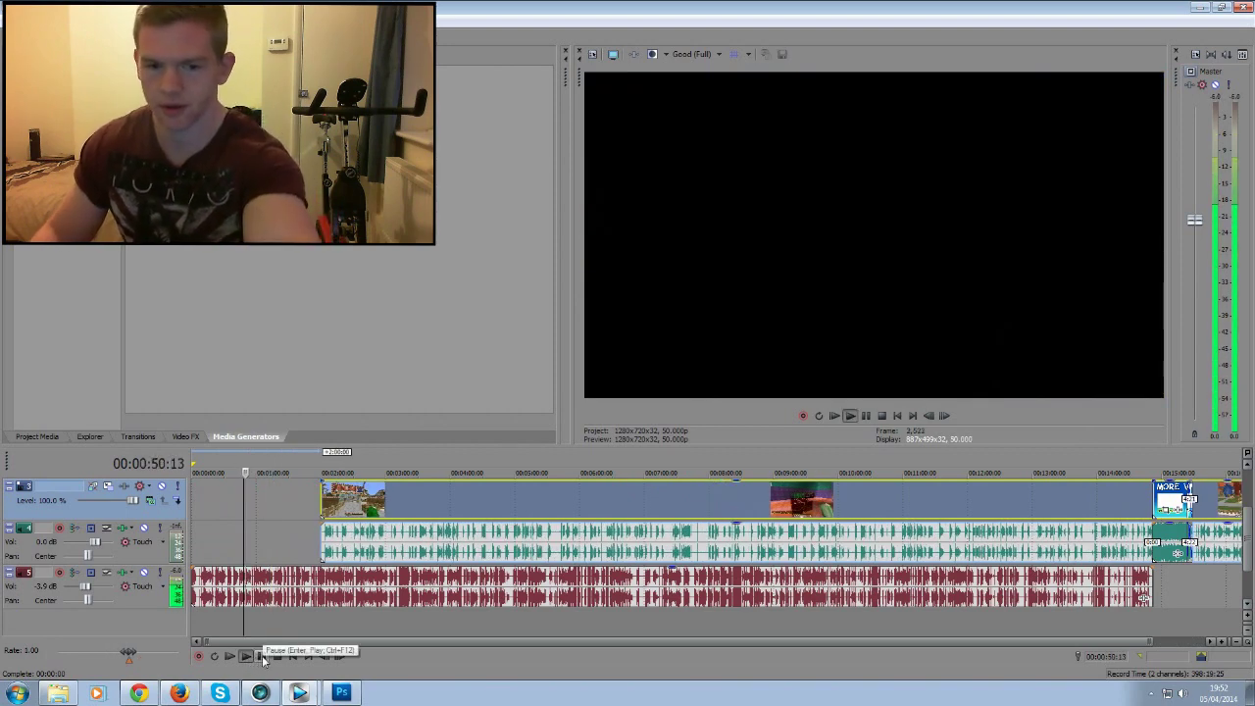
{"action": "left_click", "coordinate": [261, 656]}
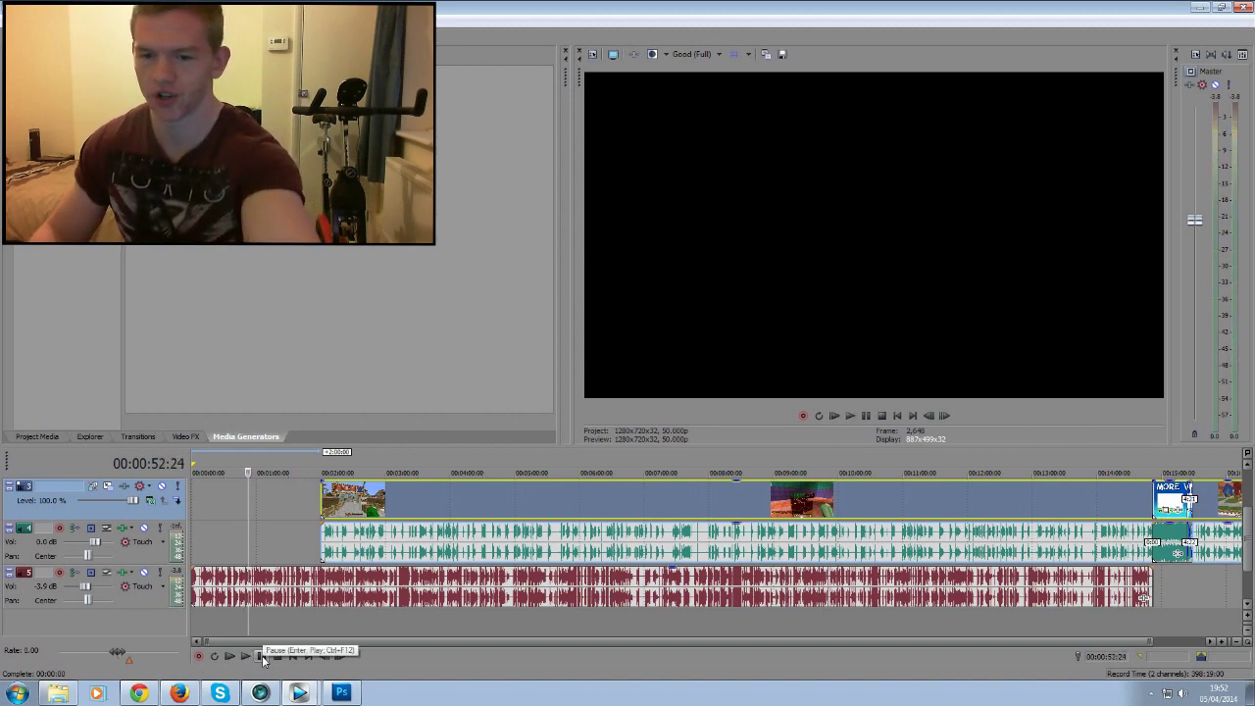
Move the gameplay clip back to the start of the timeline and play it together with both audio tracks
{"action": "left_click_drag", "start_coordinate": [387, 500], "coordinate": [253, 500]}
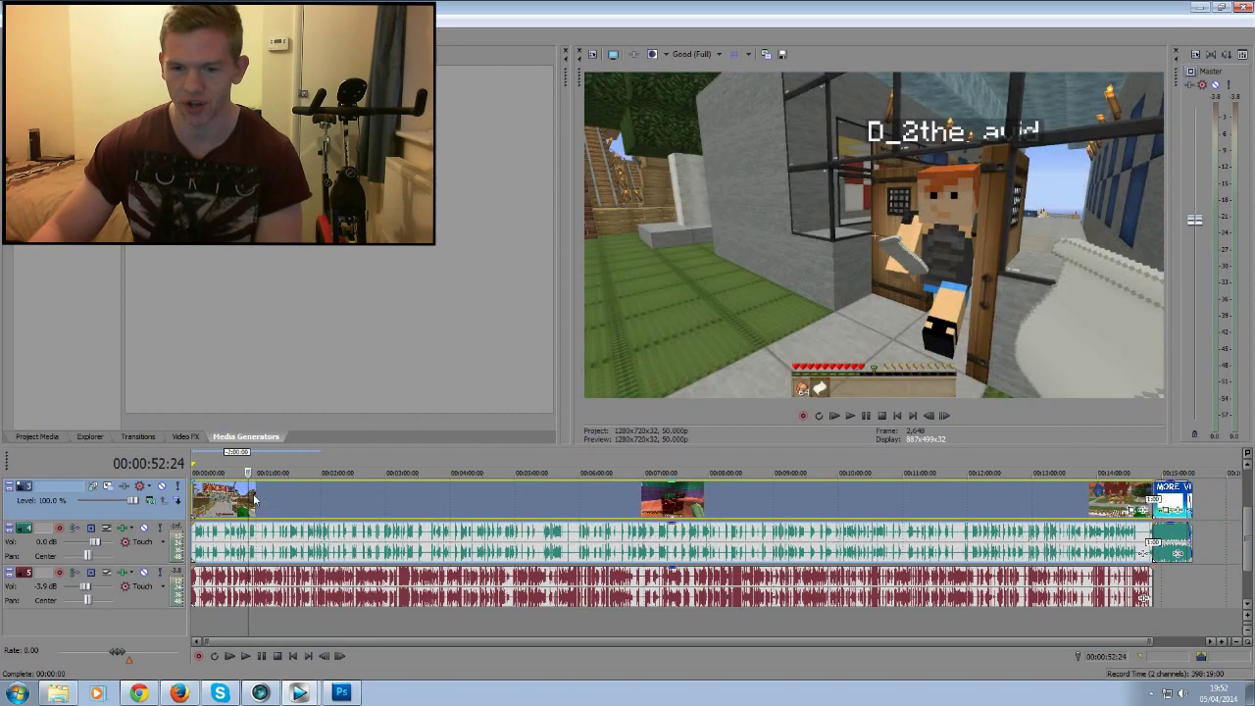
{"action": "left_click", "coordinate": [245, 656]}
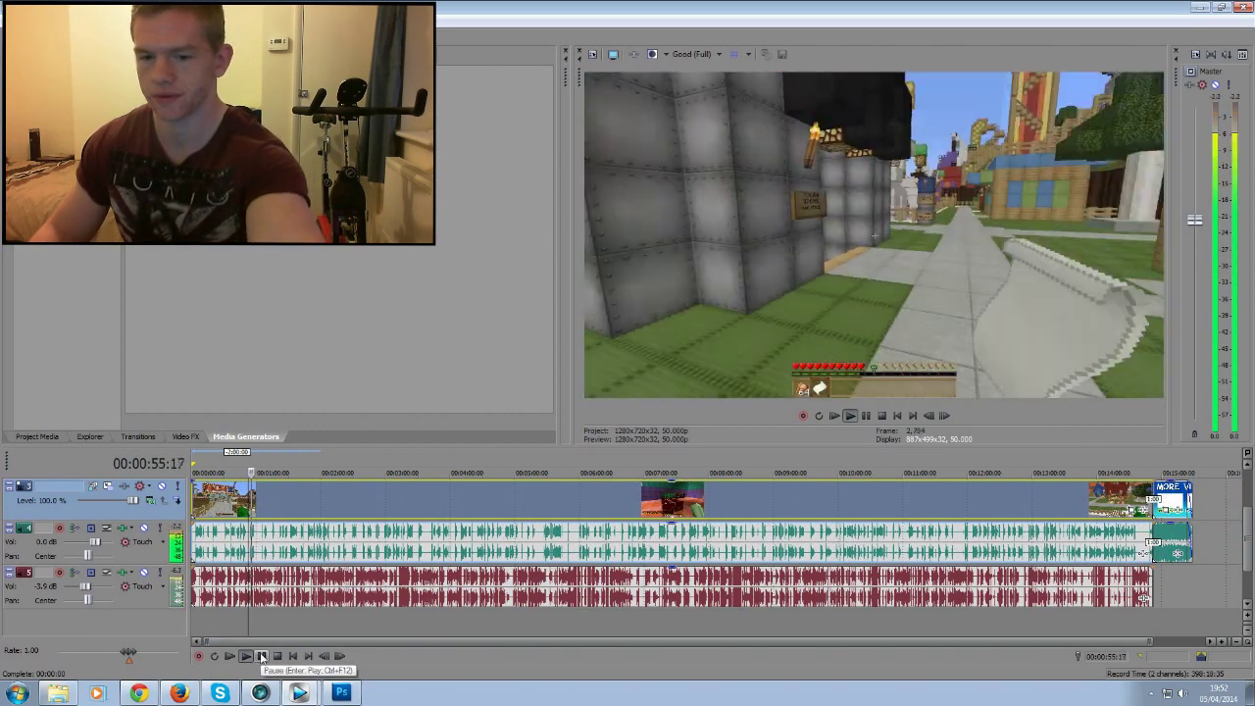
{"action": "left_click", "coordinate": [262, 657]}
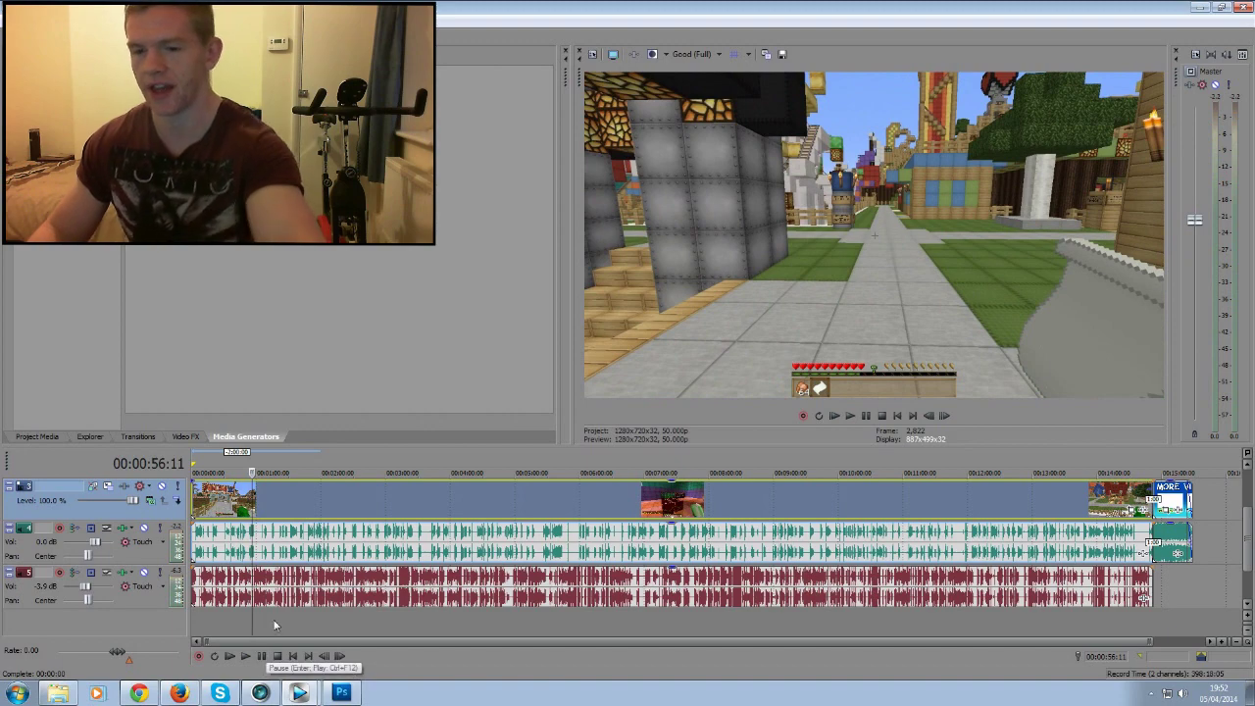
Preview the More Videos outro at the end of the timeline, and return to the gameplay clip at about 1:50
{"action": "mouse_move", "coordinate": [1243, 536]}
{"action": "left_mouse_down"}
{"action": "mouse_move", "coordinate": [1241, 512]}
{"action": "mouse_move", "coordinate": [1235, 528]}
{"action": "left_mouse_up"}
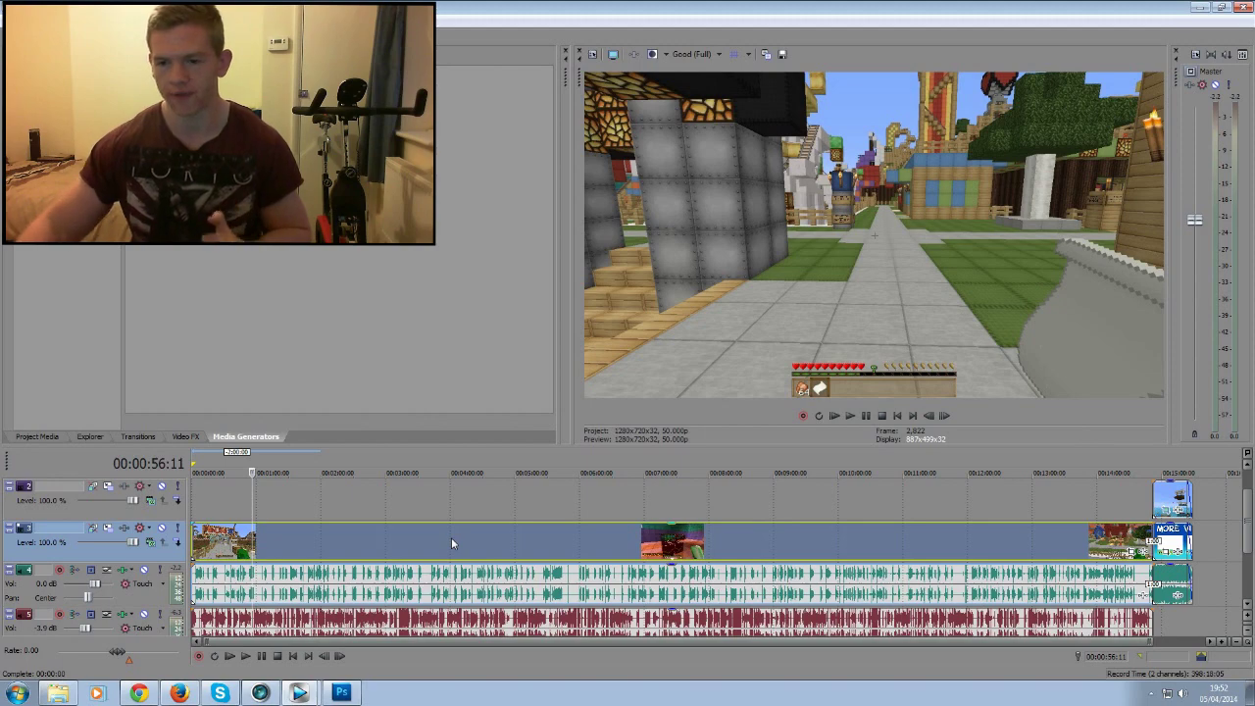
{"action": "mouse_move", "coordinate": [235, 549]}
{"action": "left_mouse_down"}
{"action": "mouse_move", "coordinate": [321, 547]}
{"action": "mouse_move", "coordinate": [260, 547]}
{"action": "left_mouse_up"}
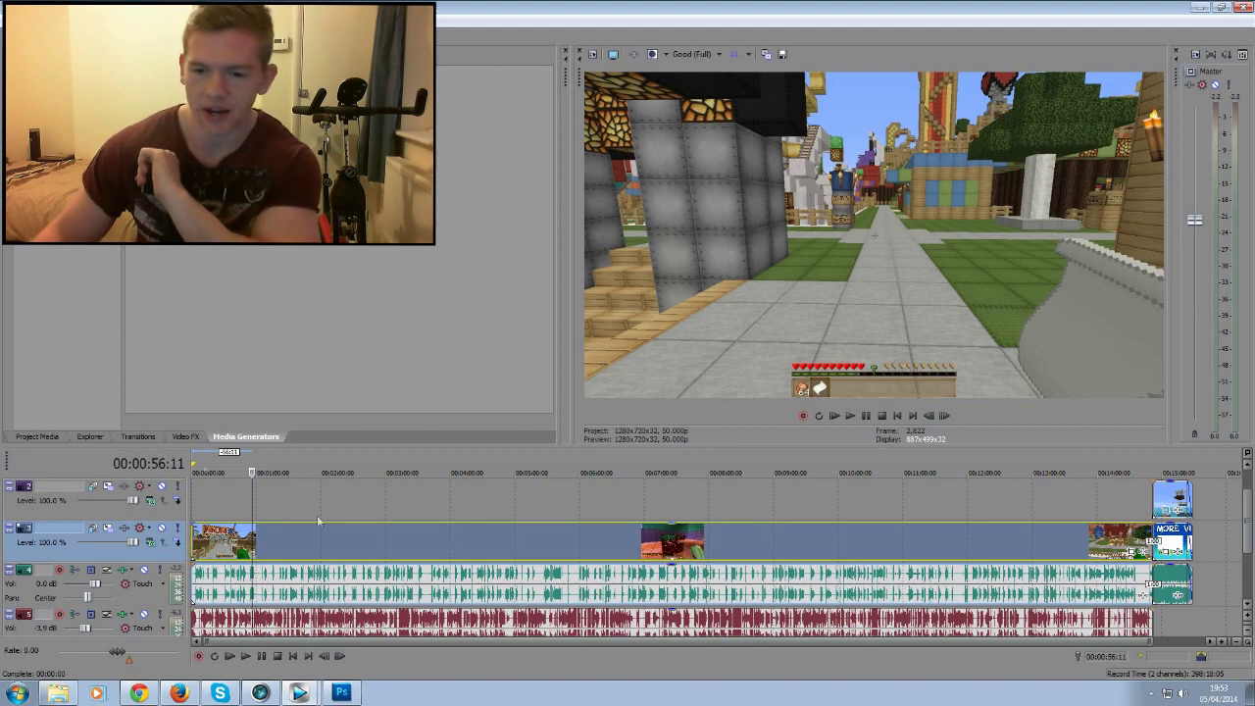
{"action": "left_click_drag", "start_coordinate": [405, 637], "coordinate": [642, 642]}
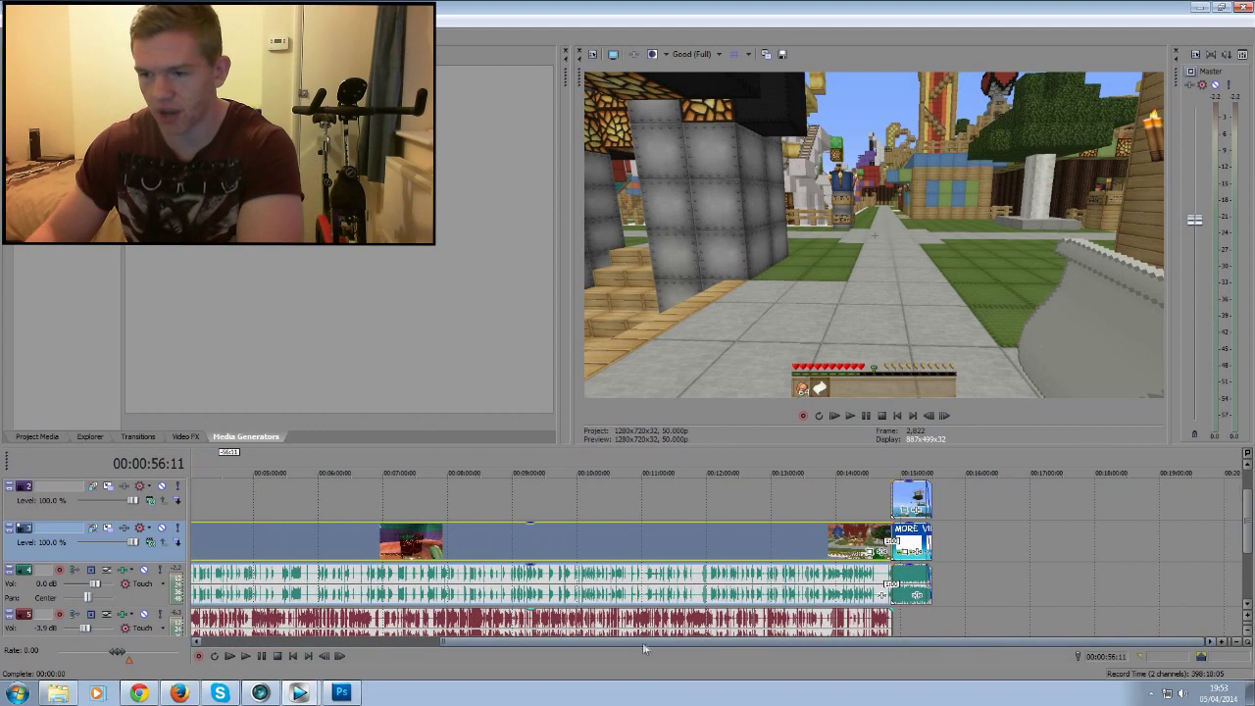
{"action": "left_click", "coordinate": [901, 472]}
{"action": "scroll", "coordinate": [1247, 537], "scroll_direction": "up", "scroll_amount": 1}
{"action": "scroll", "coordinate": [1247, 538], "scroll_direction": "down", "scroll_amount": 1}
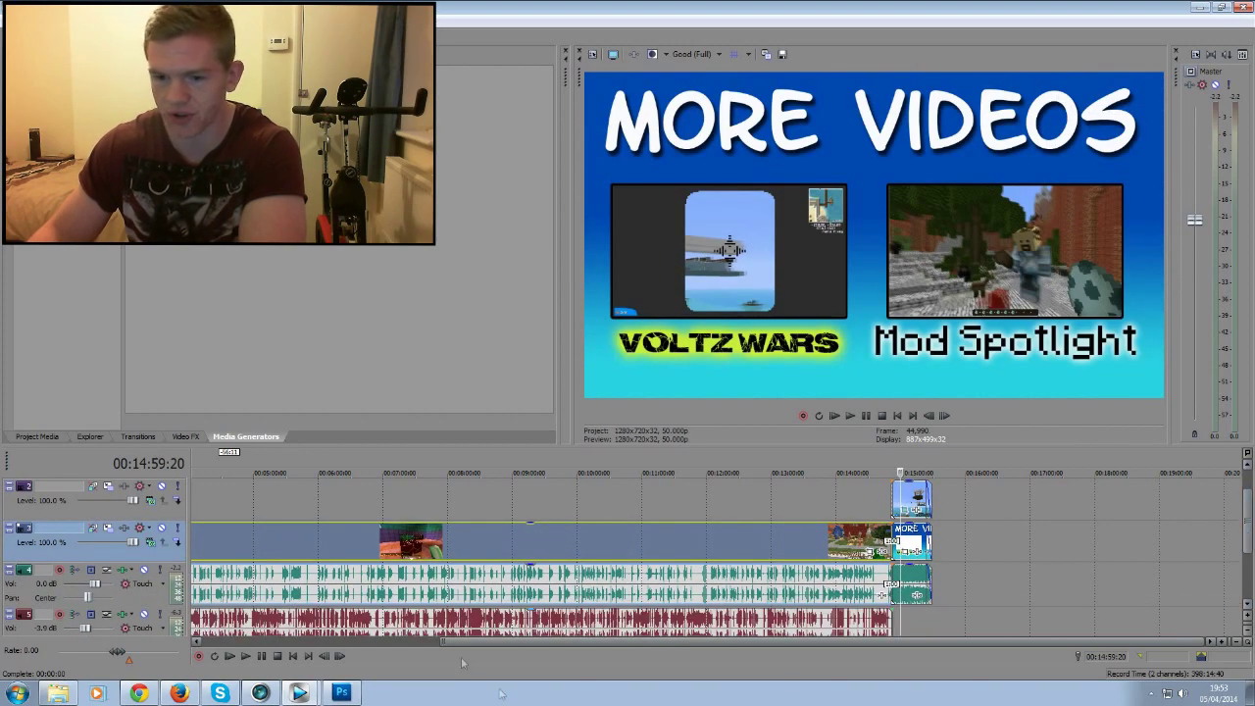
{"action": "left_click_drag", "start_coordinate": [480, 645], "coordinate": [260, 549]}
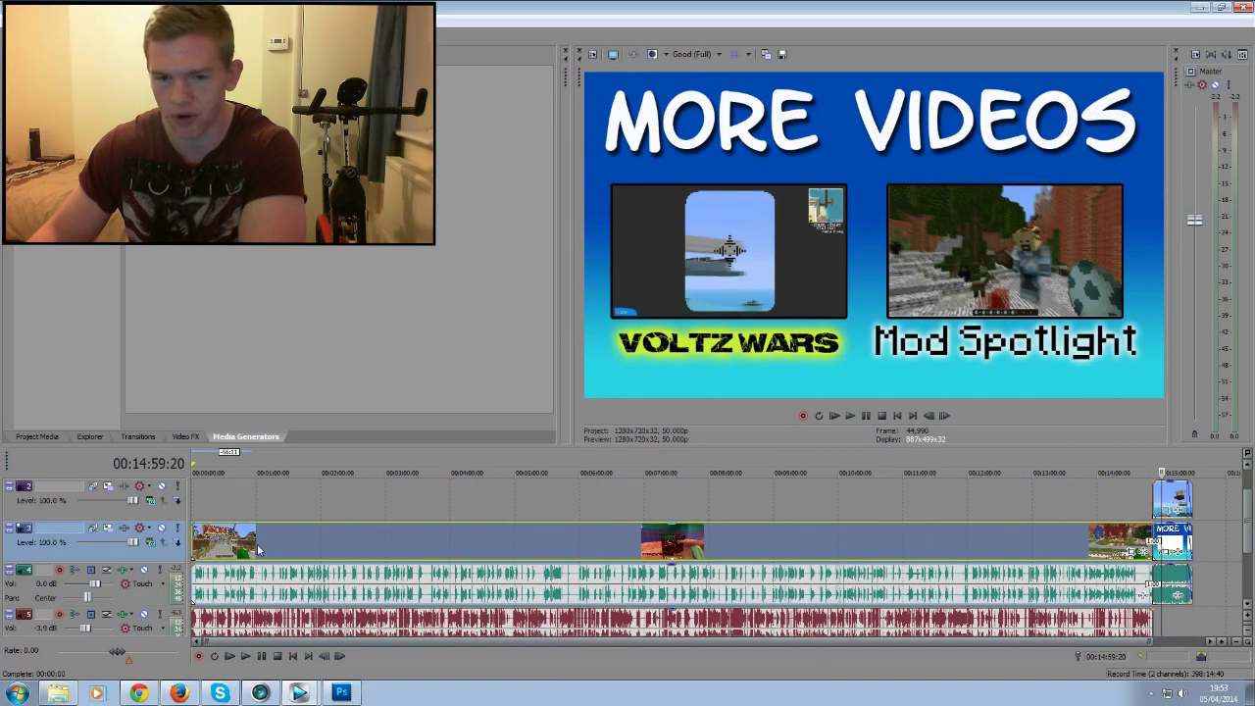
{"action": "left_click", "coordinate": [311, 551]}
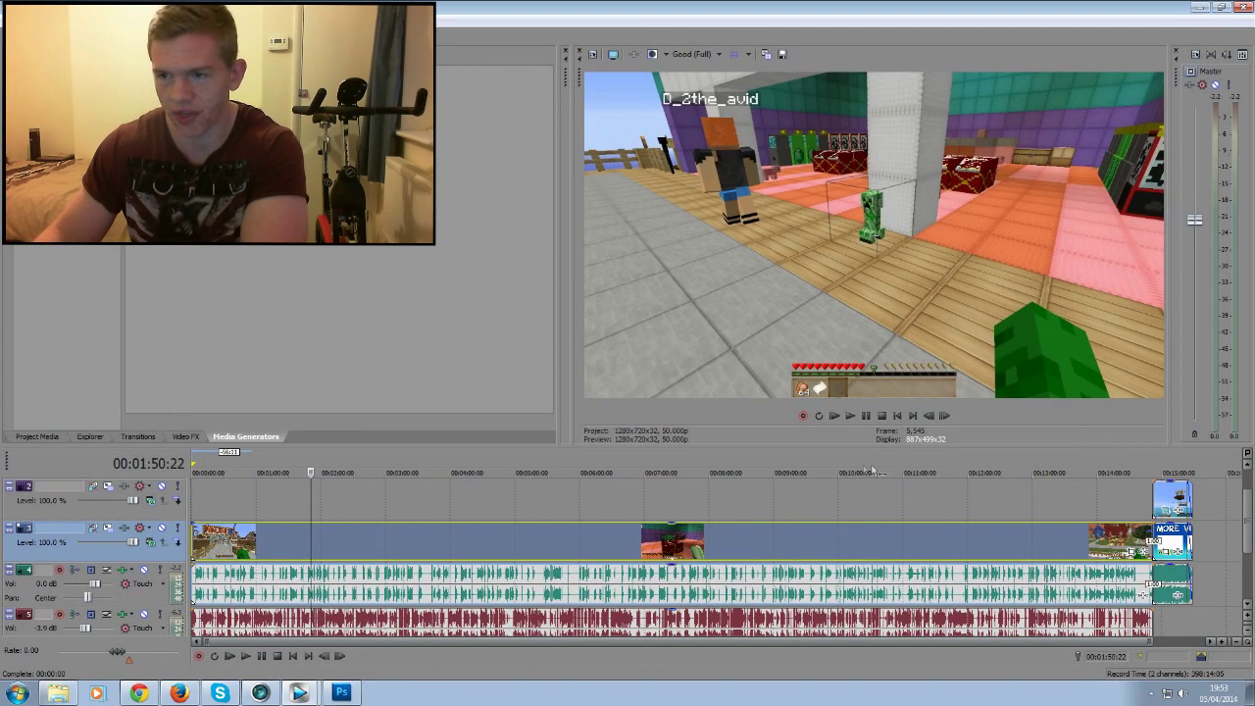
Review the gameplay clip's video event properties, including the resample and playback rate settings, and close them without changes
{"action": "right_click", "coordinate": [573, 531]}
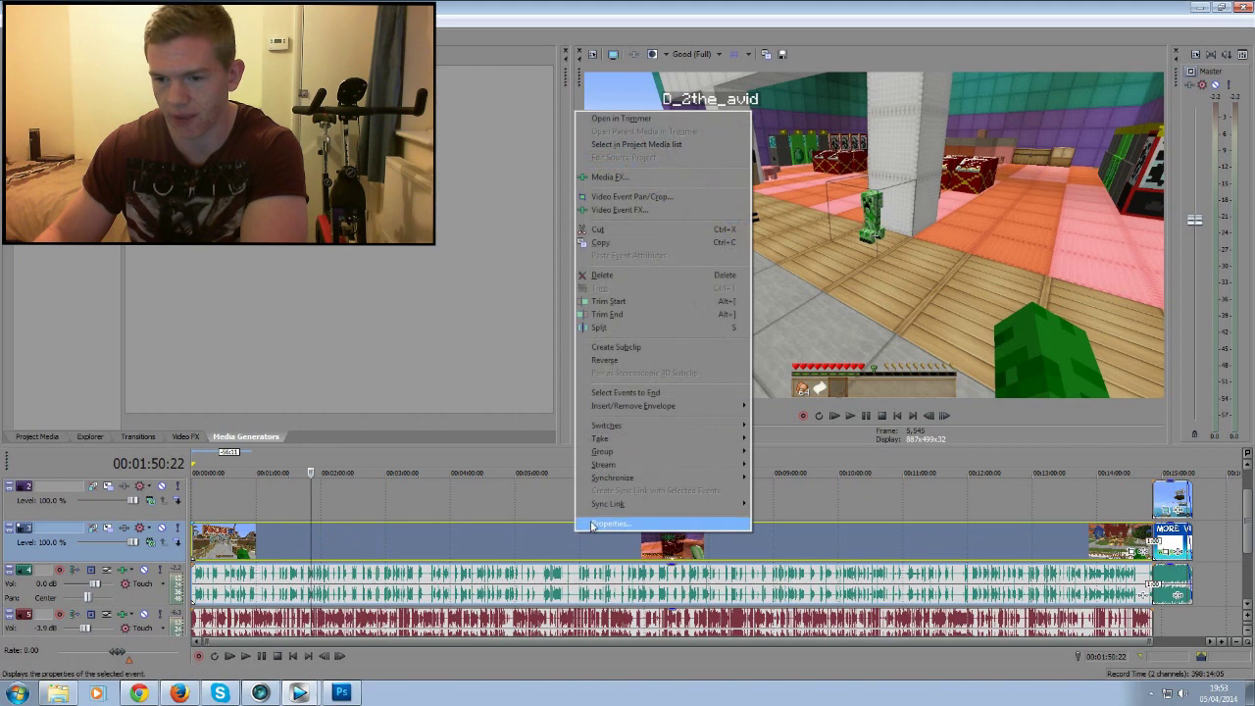
{"action": "left_click", "coordinate": [592, 525]}
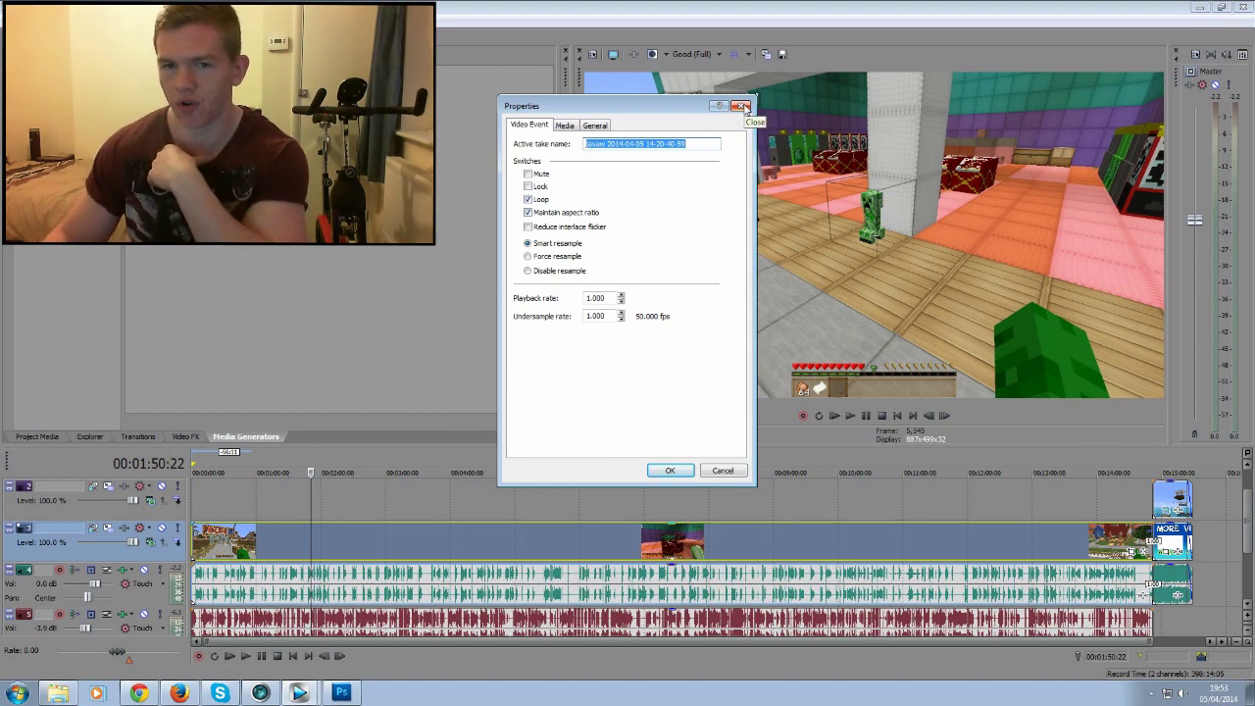
{"action": "left_click_drag", "start_coordinate": [686, 105], "coordinate": [390, 168]}
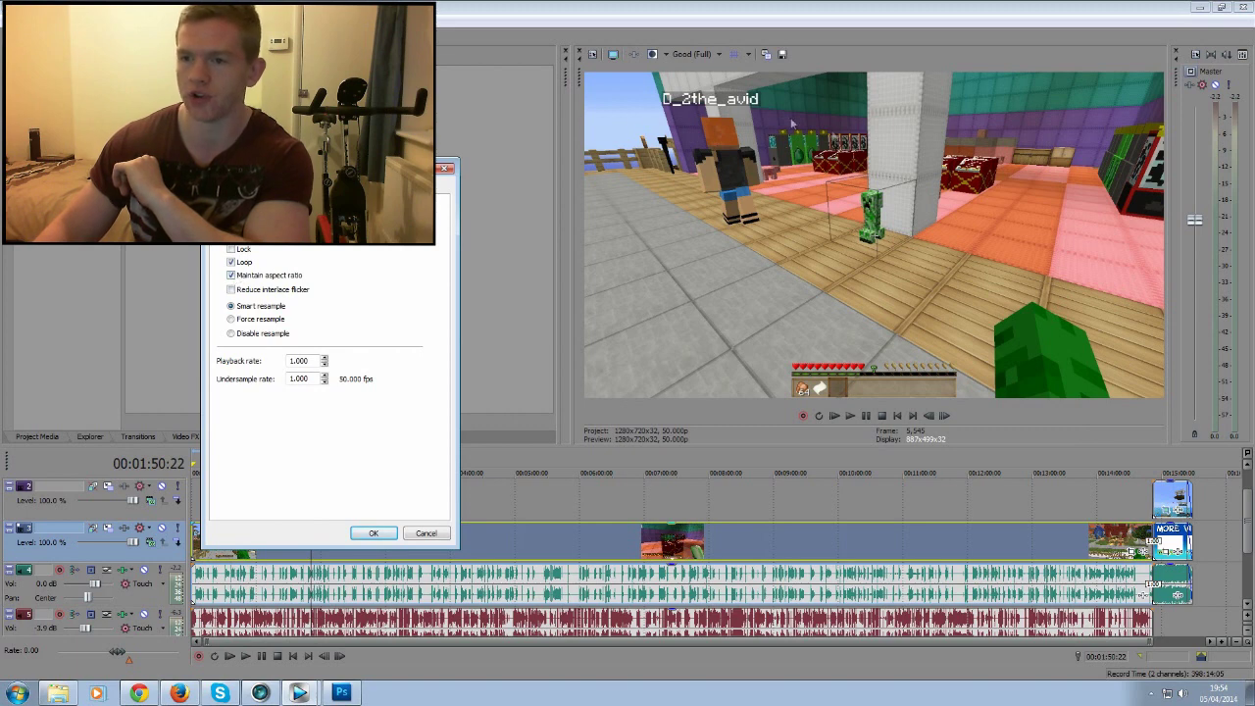
{"action": "left_click", "coordinate": [446, 168]}
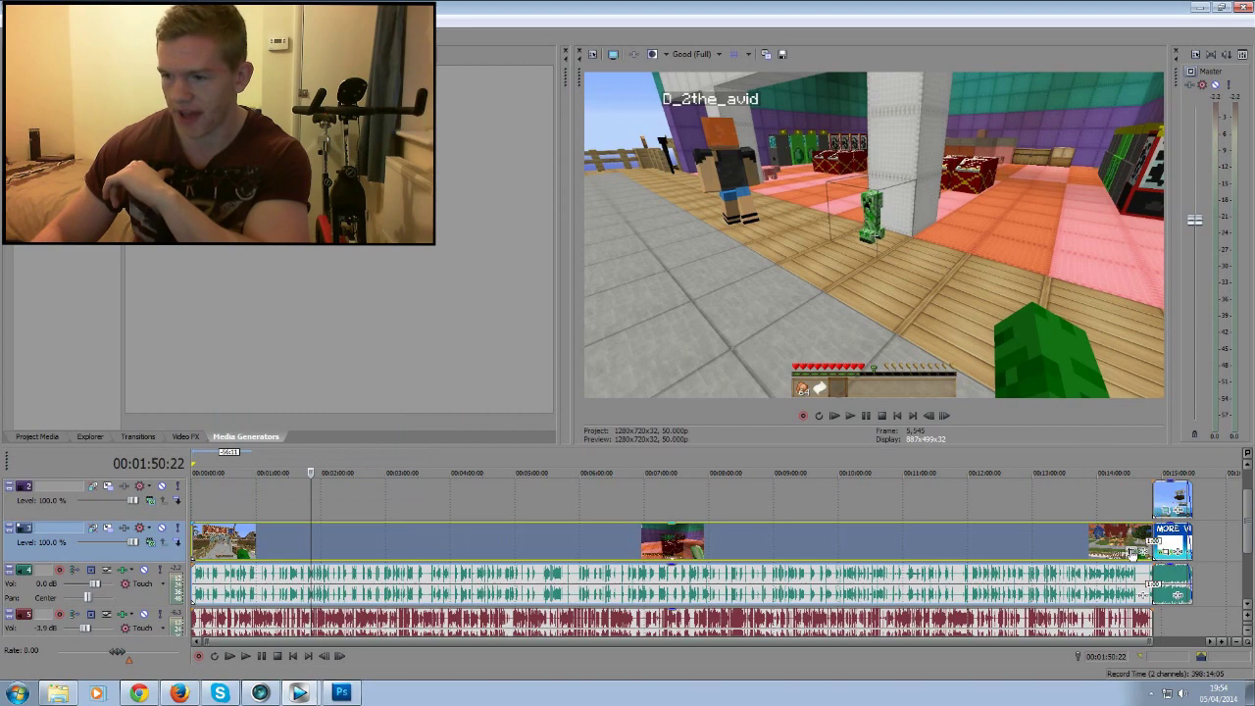
Try cropping the gameplay clip from its right side in Event Pan/Crop, and restore the full frame
{"action": "left_click", "coordinate": [1131, 553]}
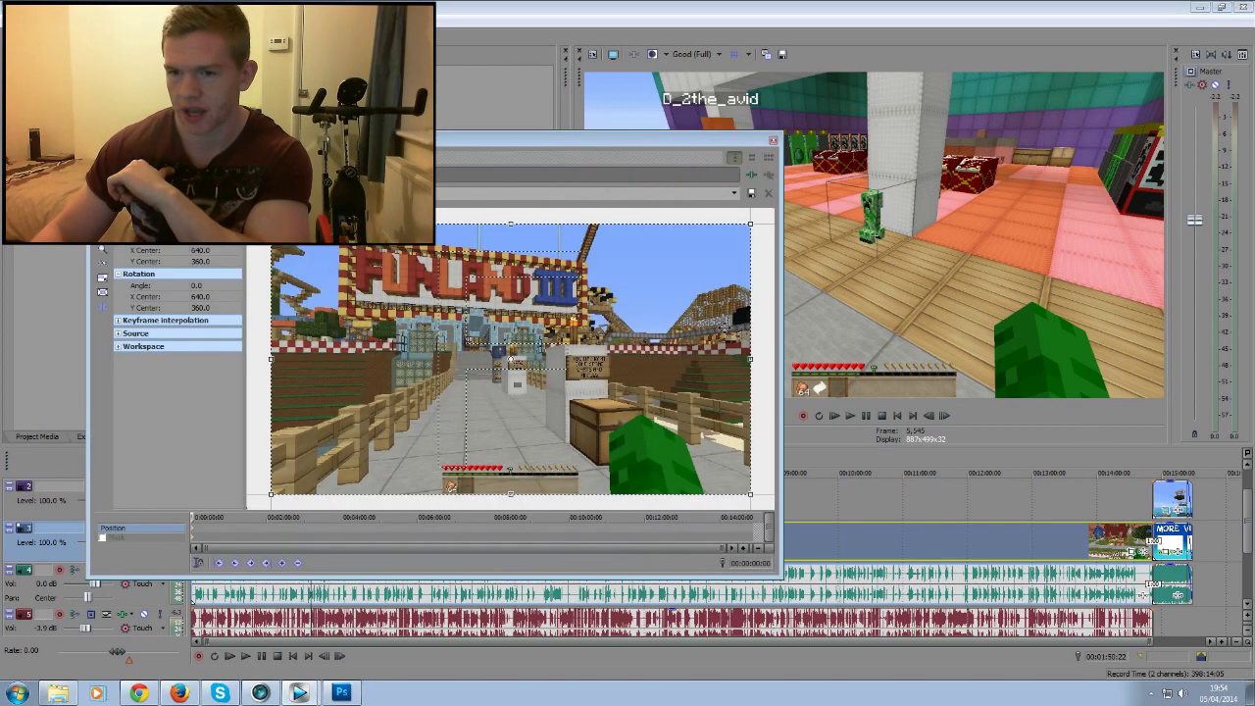
{"action": "left_click_drag", "start_coordinate": [754, 357], "coordinate": [542, 357]}
{"action": "mouse_move", "coordinate": [594, 154]}
{"action": "left_mouse_down"}
{"action": "mouse_move", "coordinate": [490, 176]}
{"action": "mouse_move", "coordinate": [601, 155]}
{"action": "left_mouse_up"}
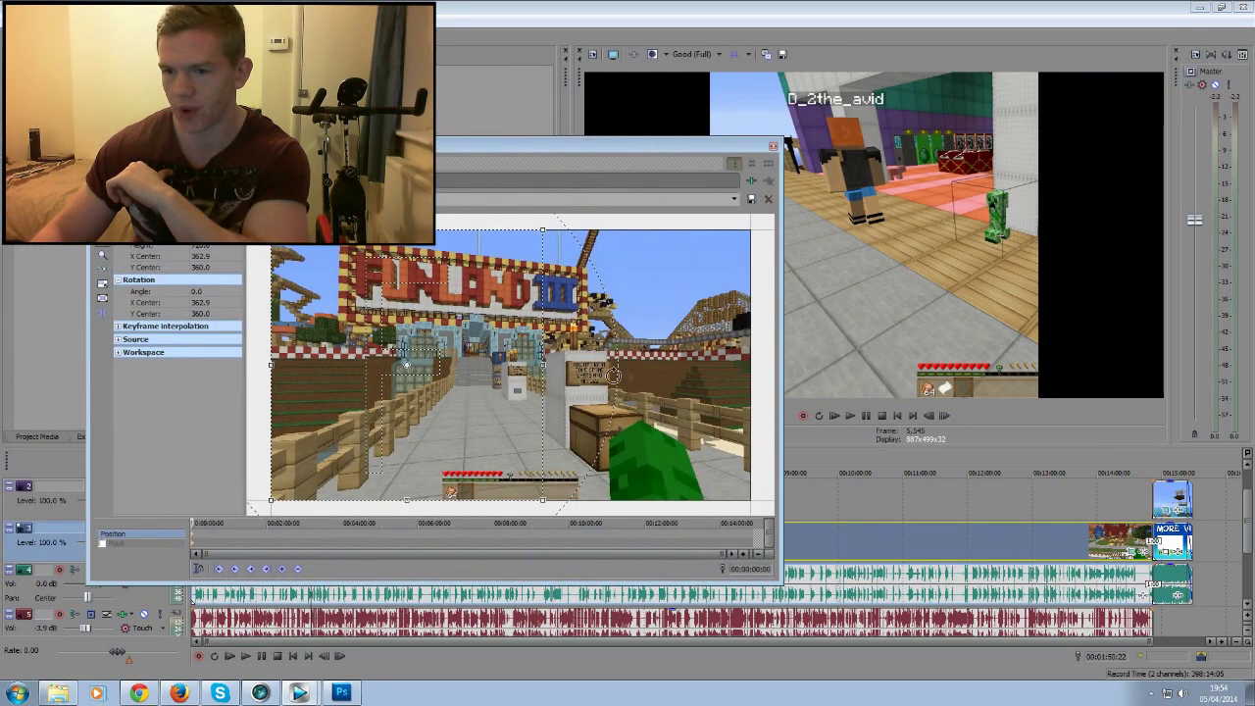
{"action": "left_click_drag", "start_coordinate": [542, 363], "coordinate": [751, 365]}
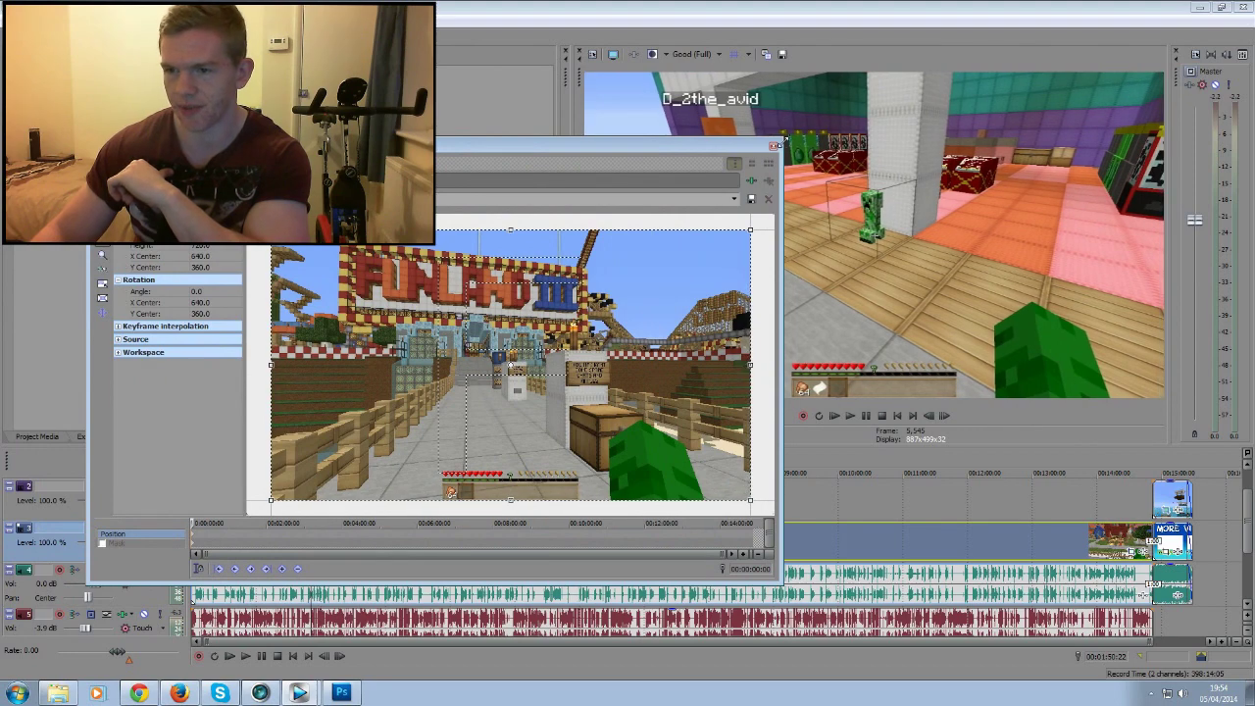
{"action": "left_click", "coordinate": [774, 146]}
Move the More Videos background clip about 44 seconds later on its track and preview it without the overlaid videos
{"action": "left_click_drag", "start_coordinate": [595, 640], "coordinate": [798, 640]}
{"action": "left_click", "coordinate": [948, 453]}
{"action": "mouse_move", "coordinate": [1244, 526]}
{"action": "left_mouse_down"}
{"action": "mouse_move", "coordinate": [1245, 564]}
{"action": "mouse_move", "coordinate": [1243, 502]}
{"action": "mouse_move", "coordinate": [1243, 546]}
{"action": "mouse_move", "coordinate": [1241, 524]}
{"action": "left_mouse_up"}
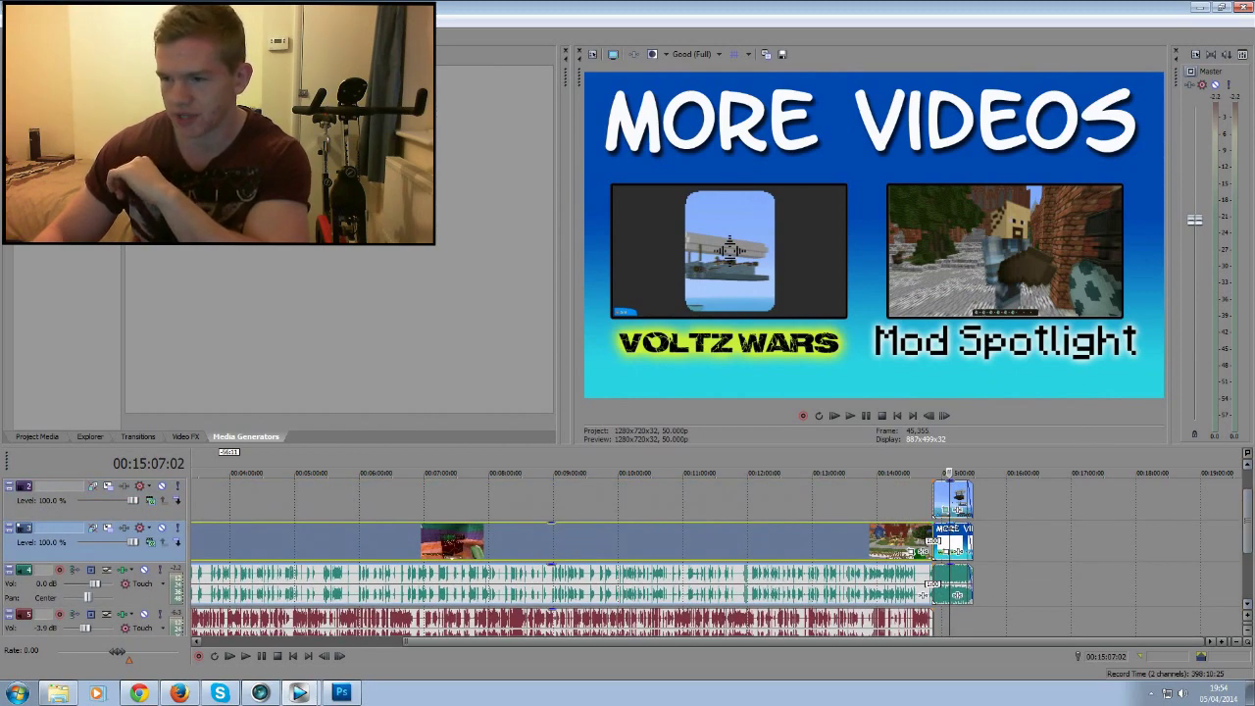
{"action": "left_click_drag", "start_coordinate": [956, 539], "coordinate": [1004, 540]}
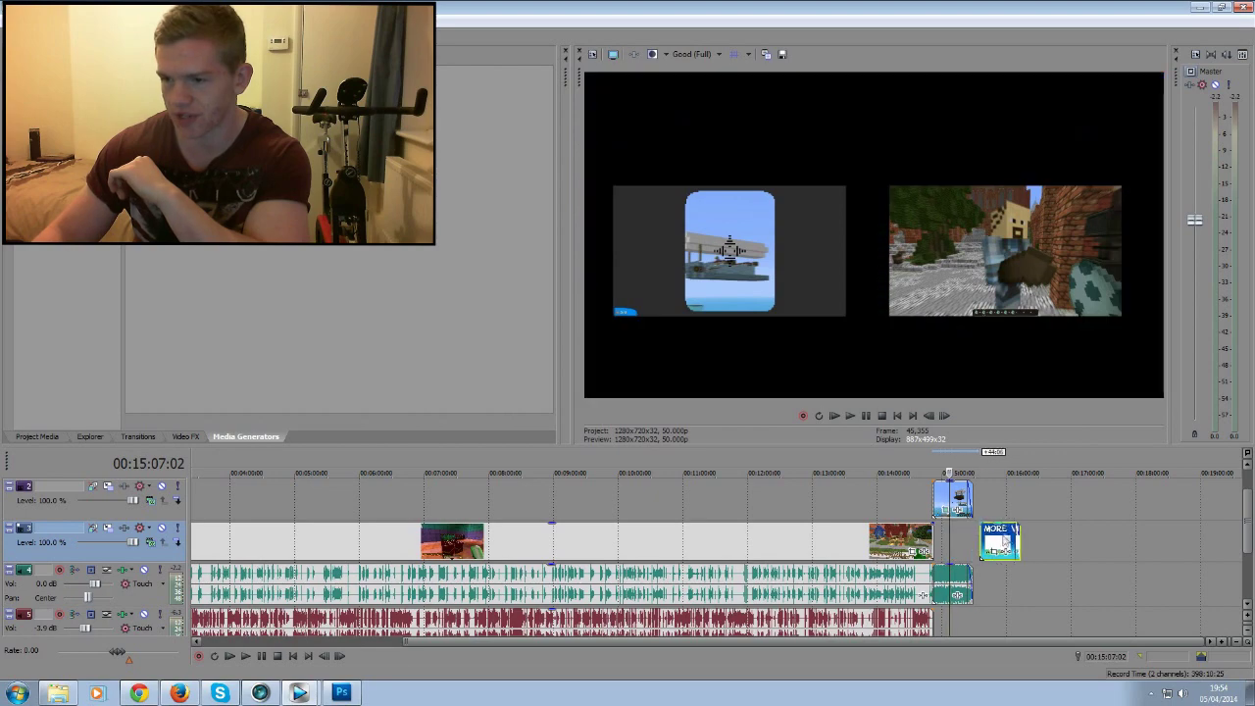
{"action": "left_click", "coordinate": [997, 468]}
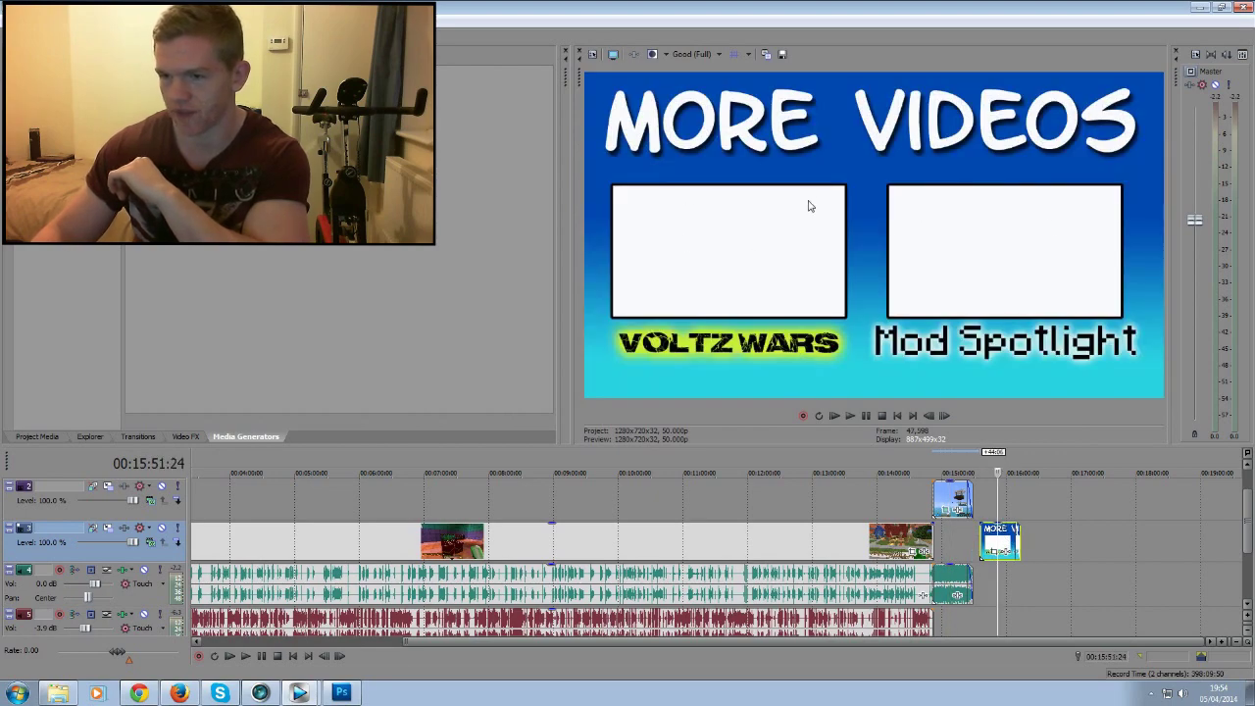
Switch to the voltz spotlight outro image in Photoshop and try the Type tool on the Voltz Wars and Mod Spotlight captions
{"action": "left_click", "coordinate": [345, 690]}
{"action": "key", "text": "ctrl+Tab"}
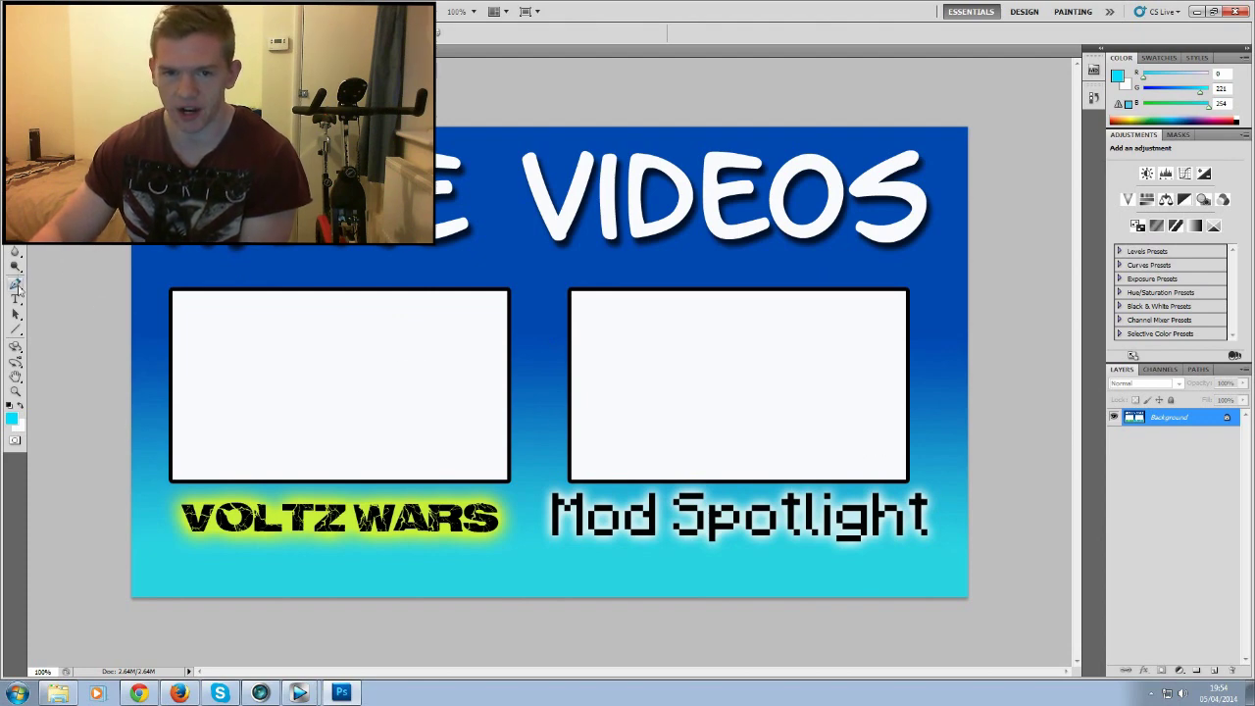
{"action": "key", "text": "t"}
{"action": "left_click", "coordinate": [241, 510]}
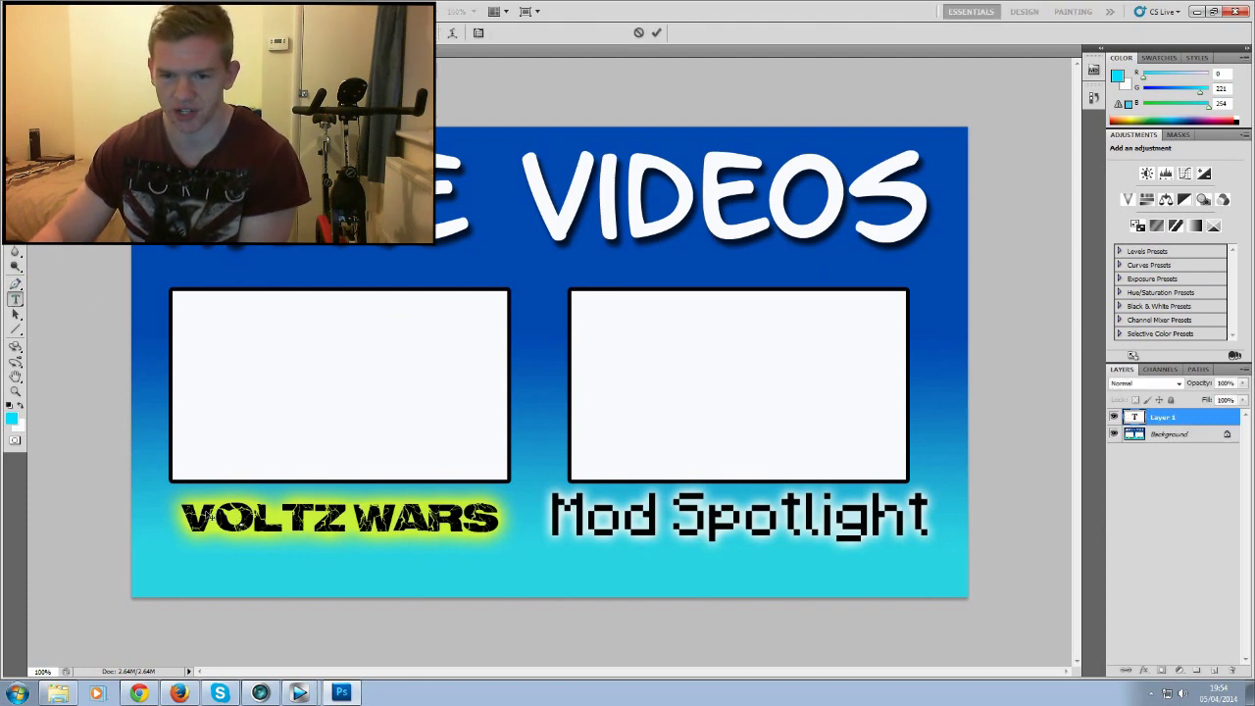
{"action": "key", "text": "Escape"}
{"action": "left_click", "coordinate": [14, 299]}
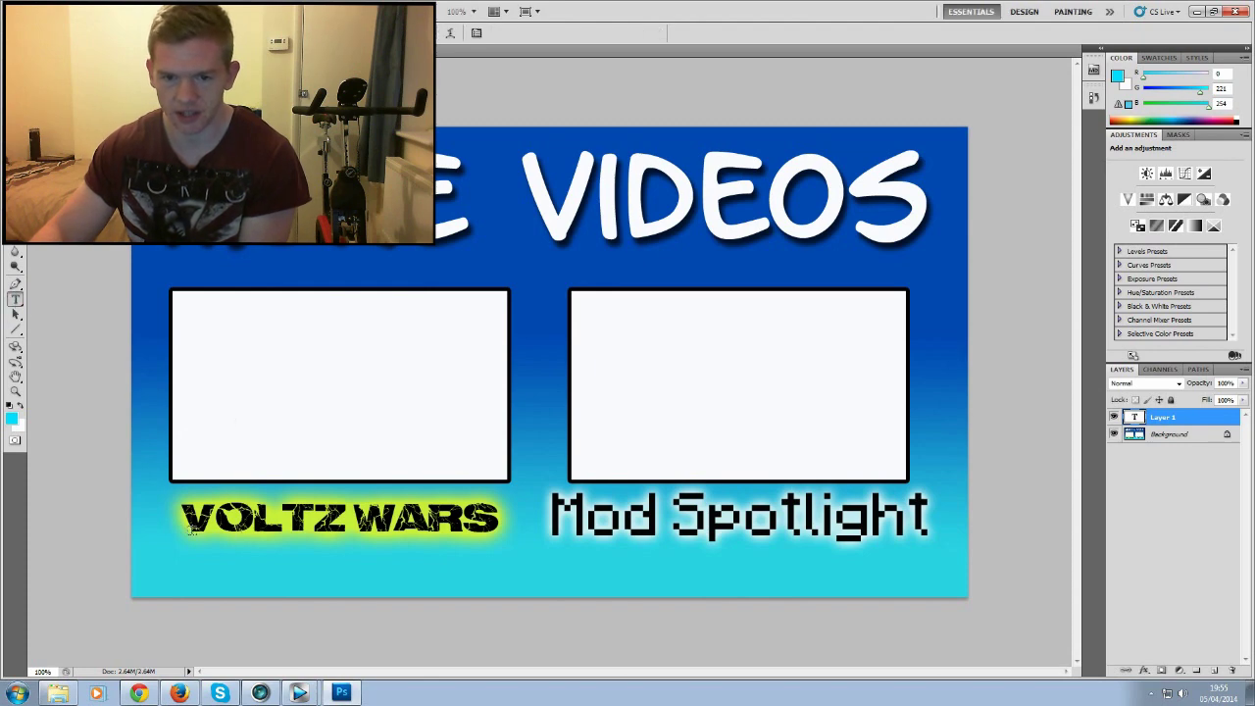
{"action": "left_click", "coordinate": [193, 519]}
{"action": "key", "text": "Escape"}
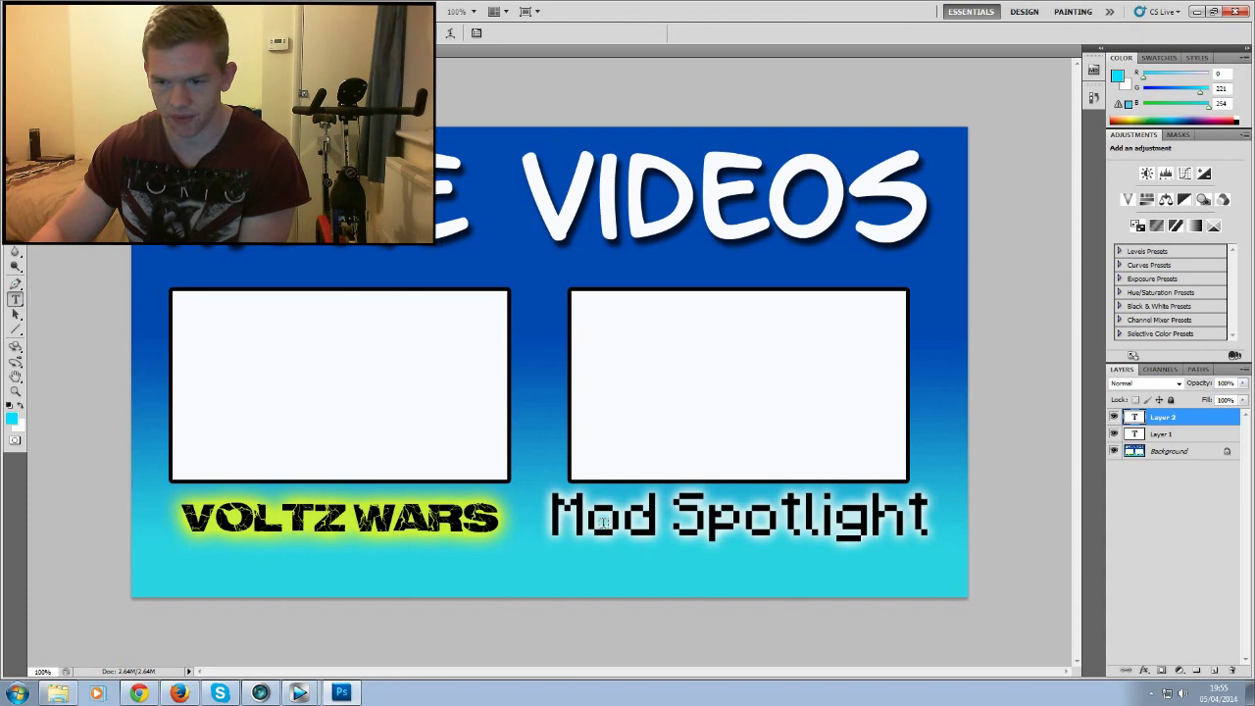
{"action": "left_click", "coordinate": [582, 485]}
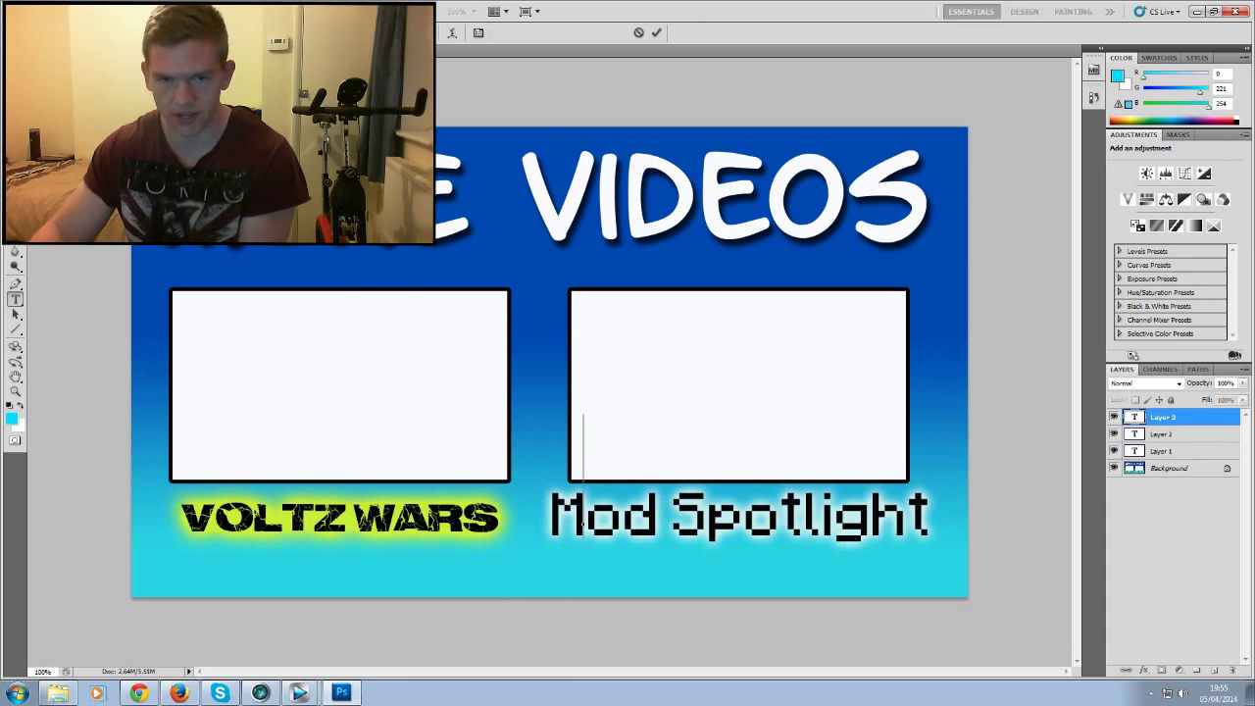
{"action": "key", "text": "Escape"}
Check the empty text layers in the voltz spotlight outro image and close the image without saving
{"action": "key", "text": "v"}
{"action": "left_click", "coordinate": [1163, 433]}
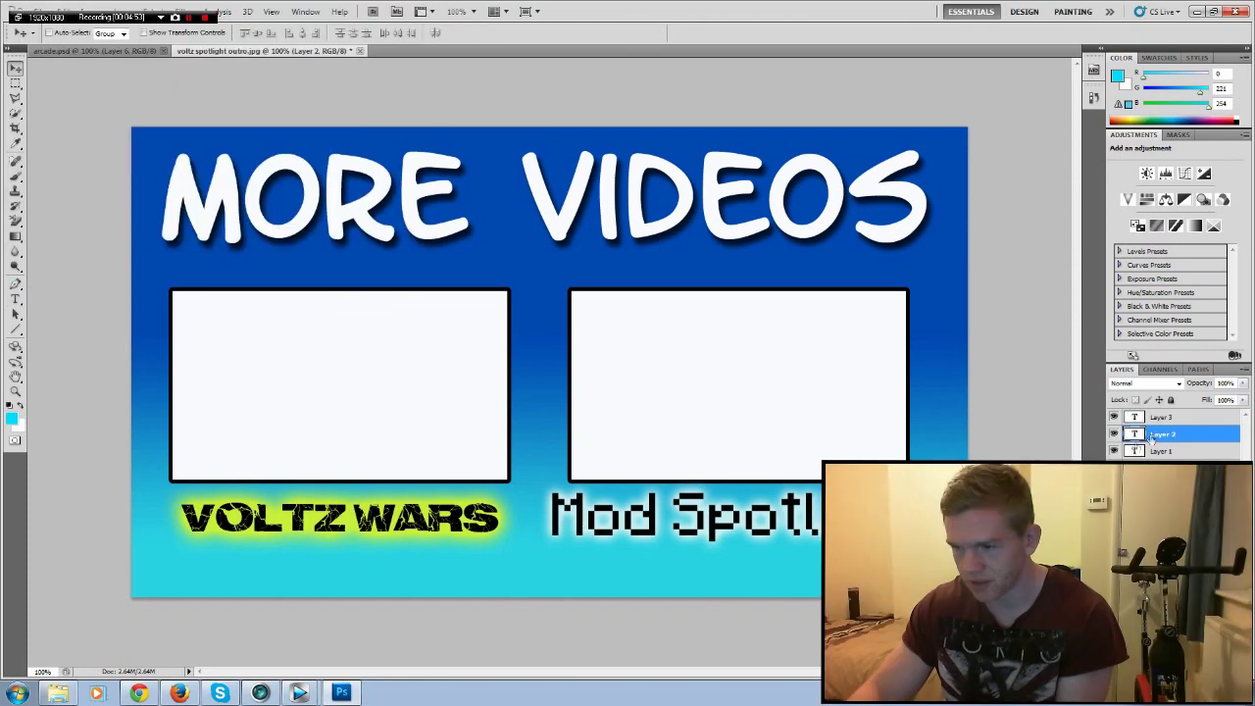
{"action": "left_click", "coordinate": [1175, 453]}
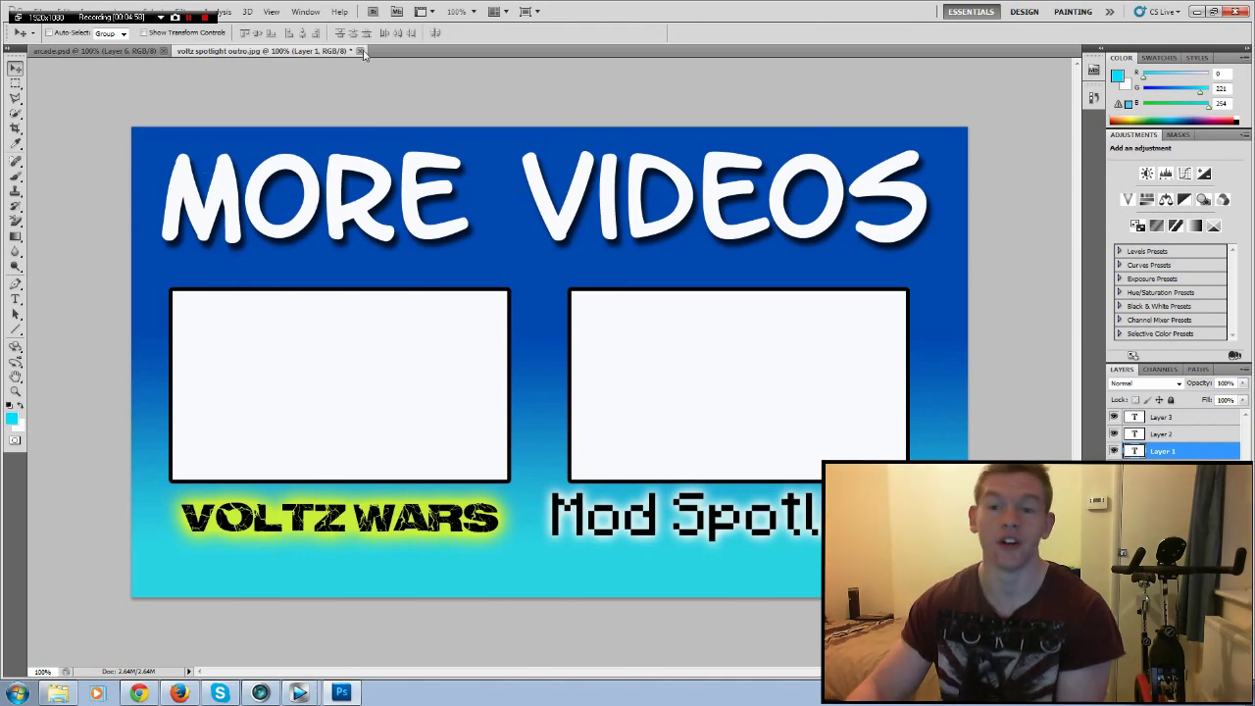
{"action": "key", "text": "ctrl+w"}
{"action": "left_click", "coordinate": [632, 265]}
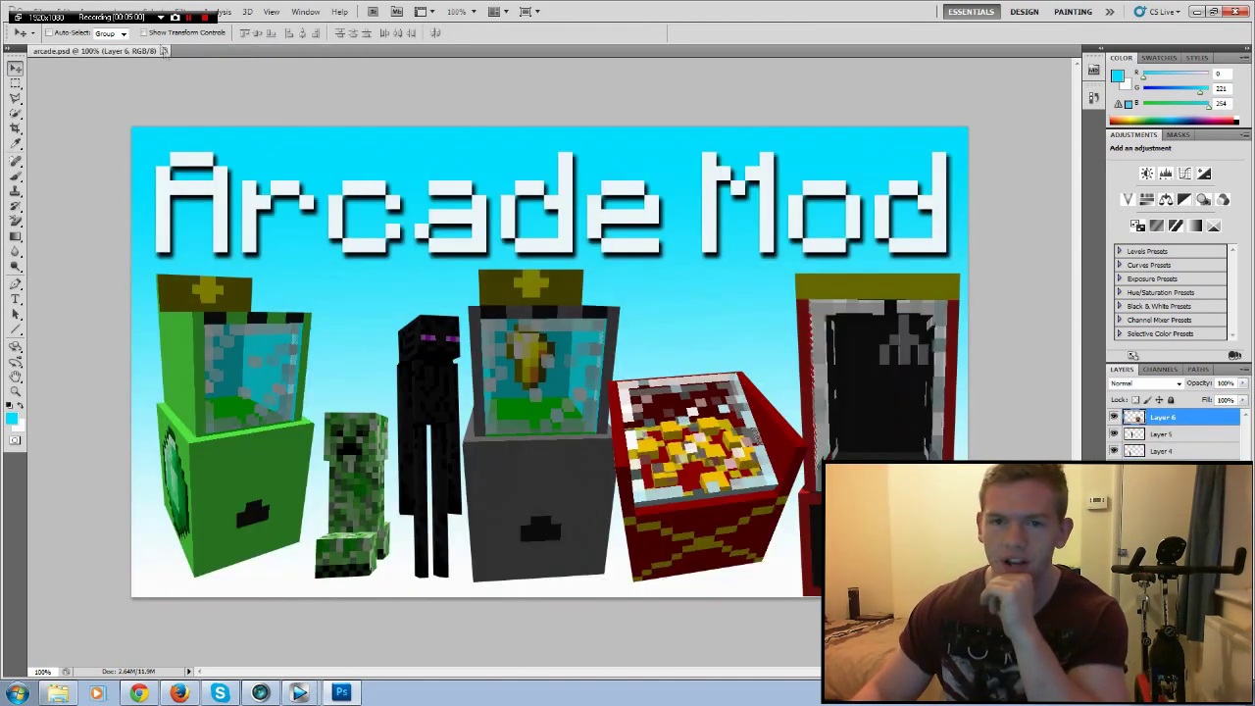
Browse the PSD files in the Editable Files folder from the Open dialog, enlarging the dialog to fit more of them
{"action": "left_click_drag", "start_coordinate": [71, 18], "coordinate": [619, 23]}
{"action": "left_click", "coordinate": [41, 10]}
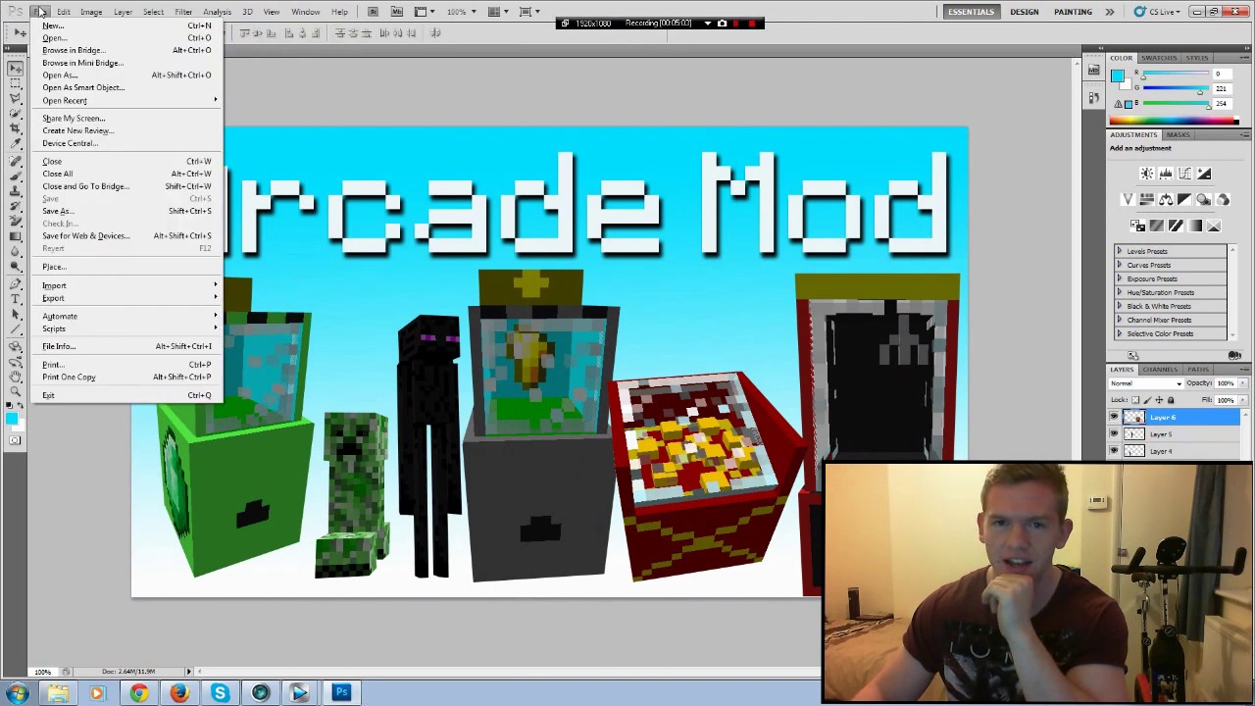
{"action": "left_click", "coordinate": [62, 39]}
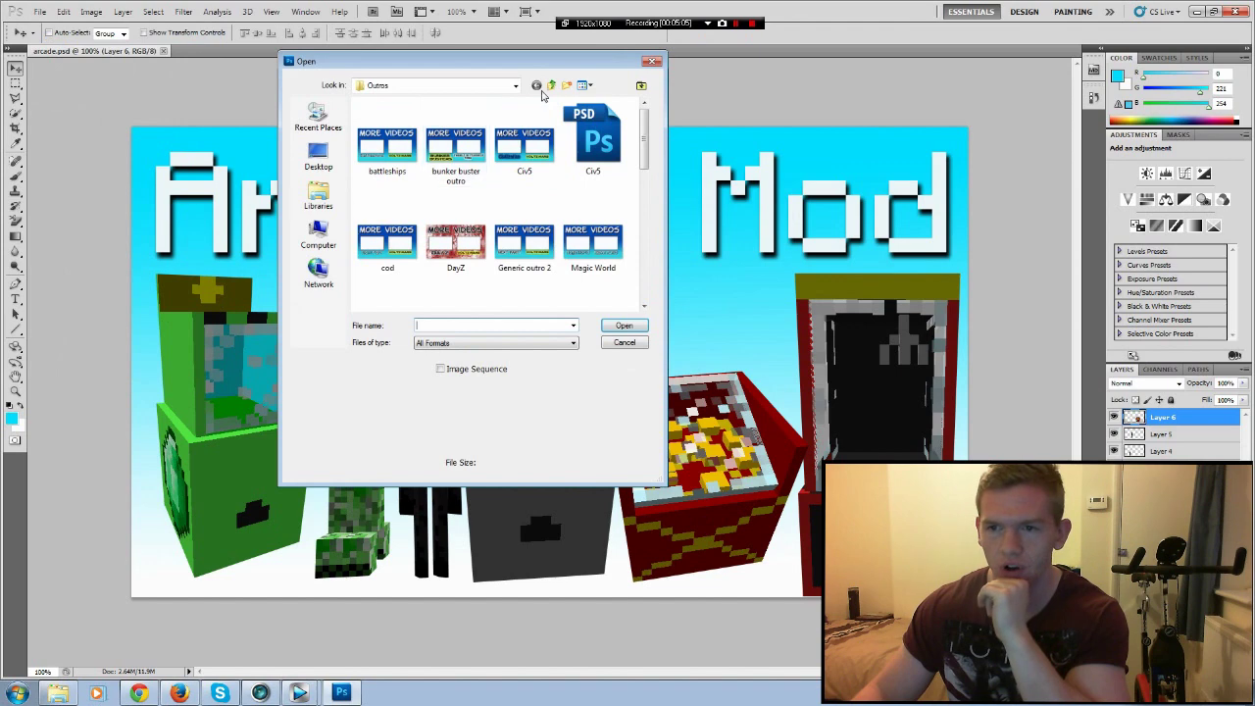
{"action": "double_click", "coordinate": [456, 235]}
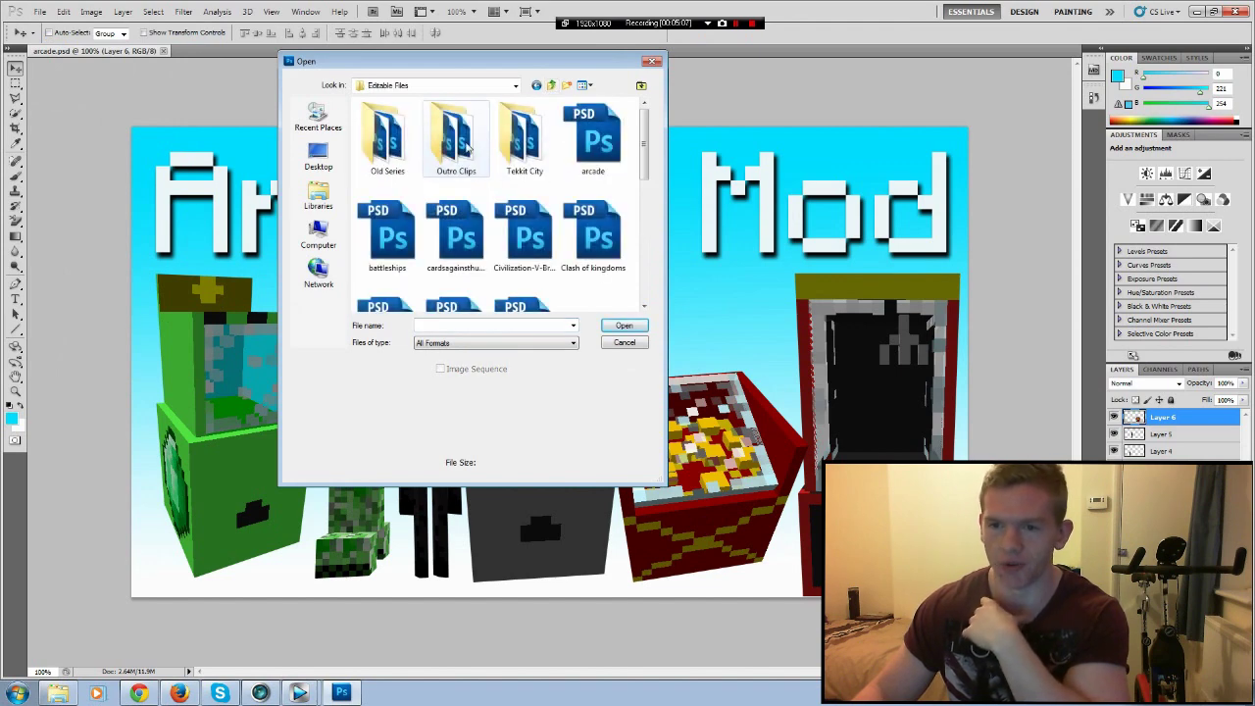
{"action": "left_click", "coordinate": [551, 85]}
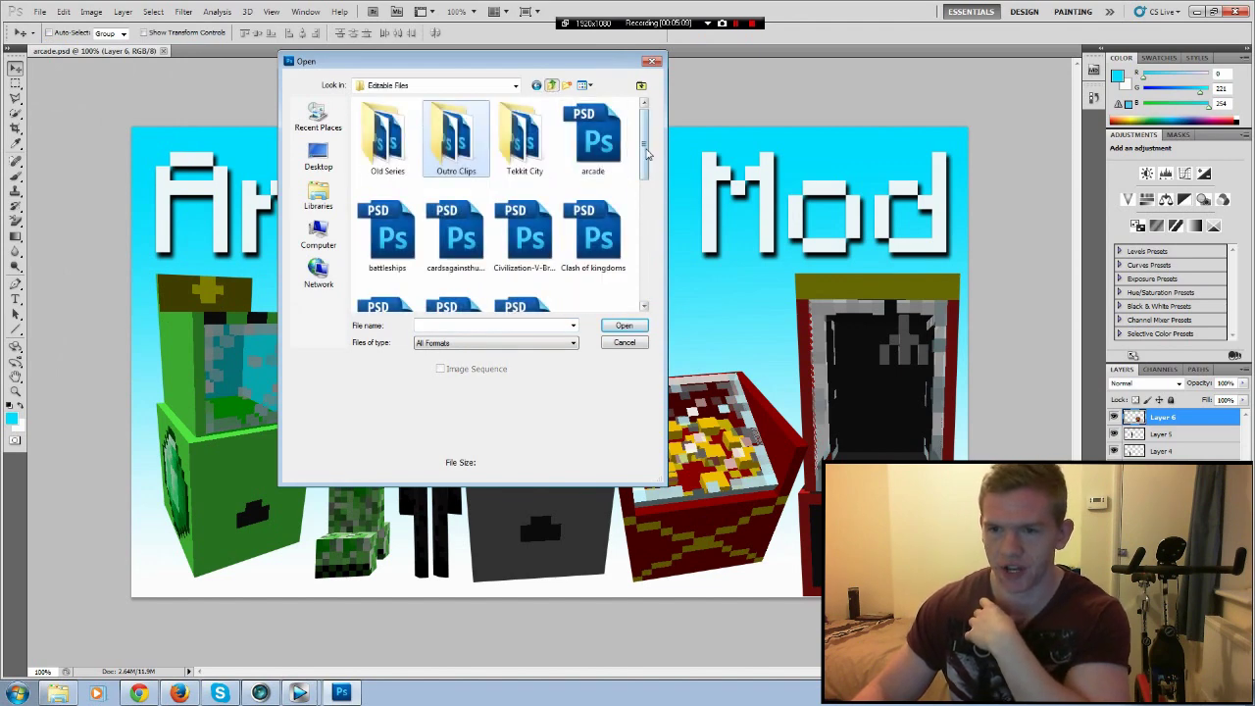
{"action": "scroll", "coordinate": [647, 140], "scroll_direction": "down", "scroll_amount": 6}
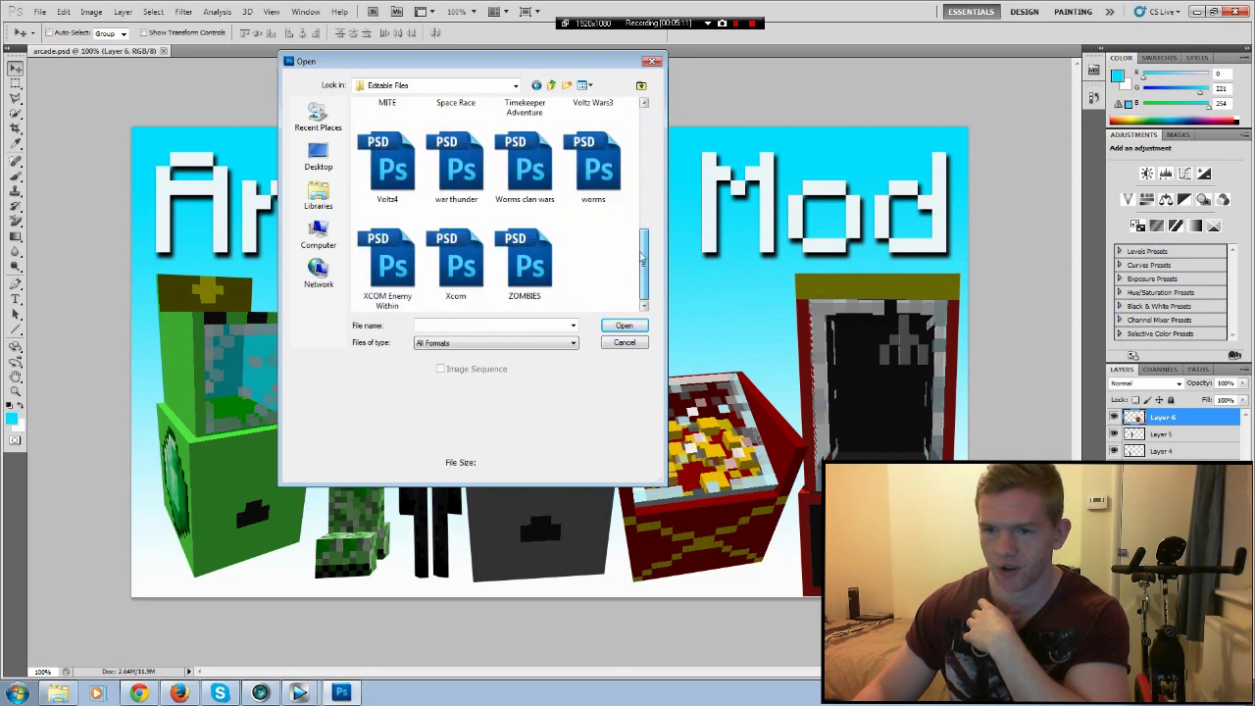
{"action": "scroll", "coordinate": [618, 106], "scroll_direction": "up", "scroll_amount": 6}
{"action": "left_click_drag", "start_coordinate": [664, 416], "coordinate": [1078, 416]}
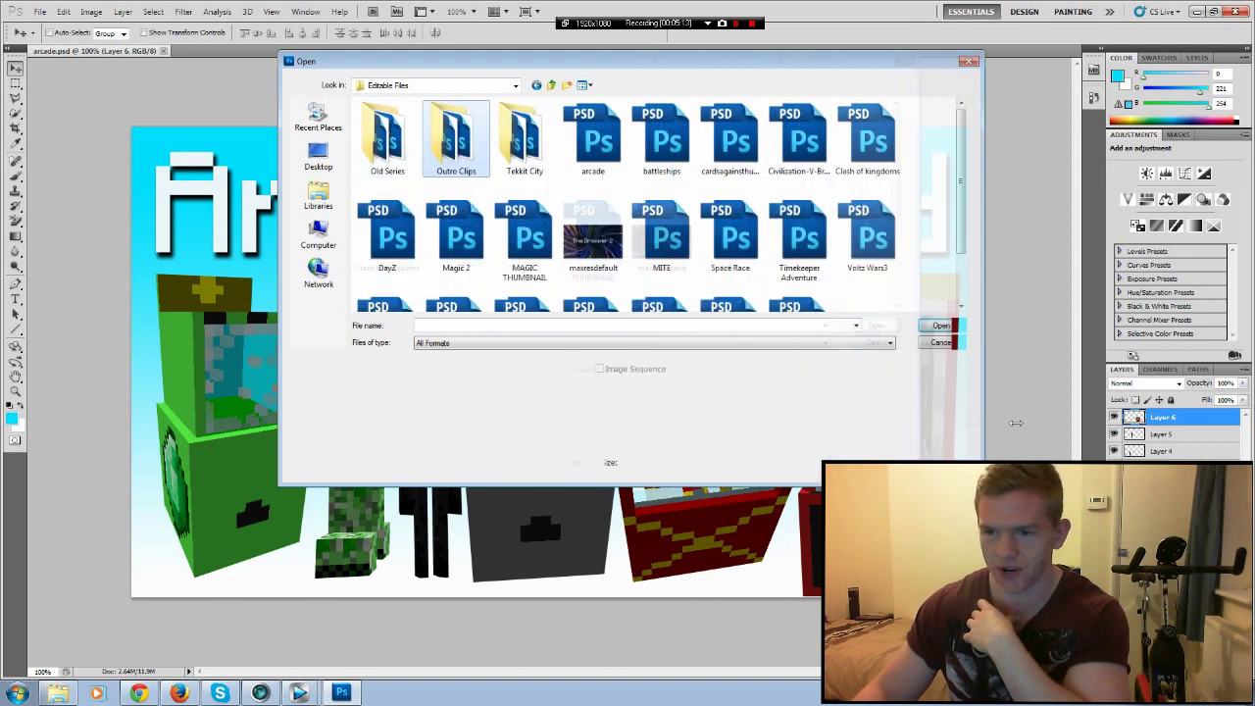
{"action": "left_click_drag", "start_coordinate": [671, 480], "coordinate": [671, 632]}
Open the runescape thumbnail from the Old Series folder, look at it and close it
{"action": "double_click", "coordinate": [387, 137]}
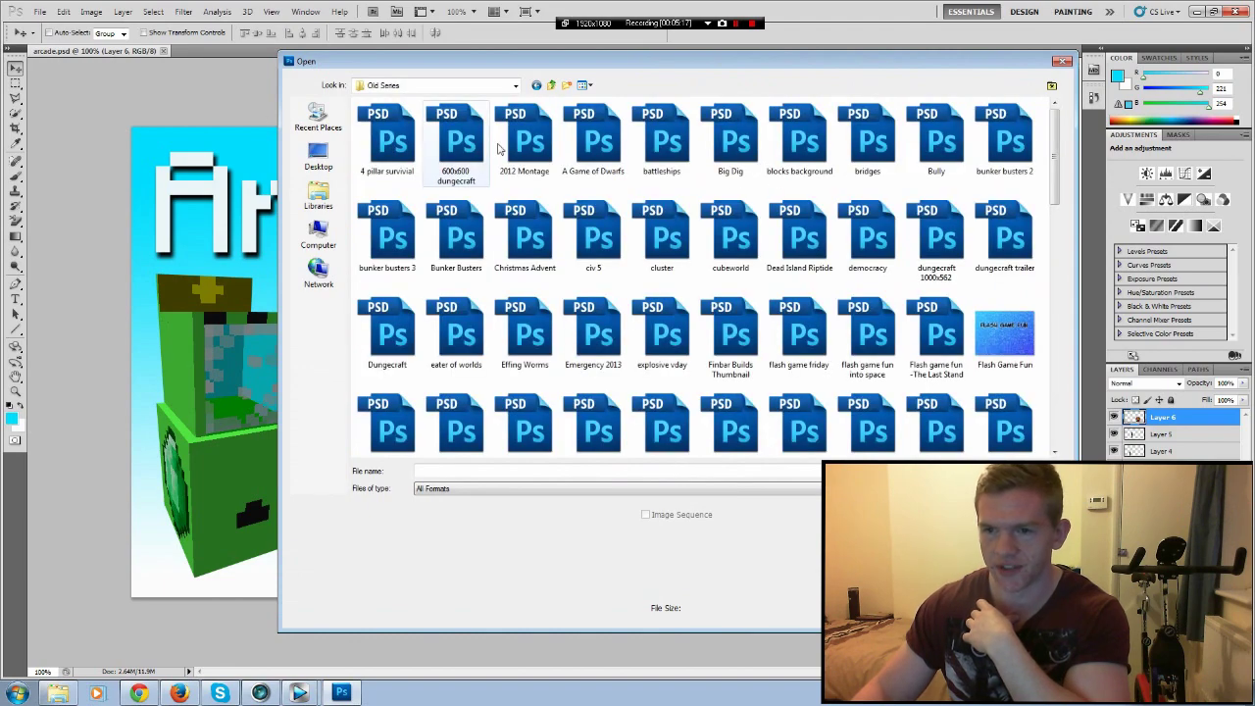
{"action": "left_click_drag", "start_coordinate": [1056, 152], "coordinate": [1058, 326]}
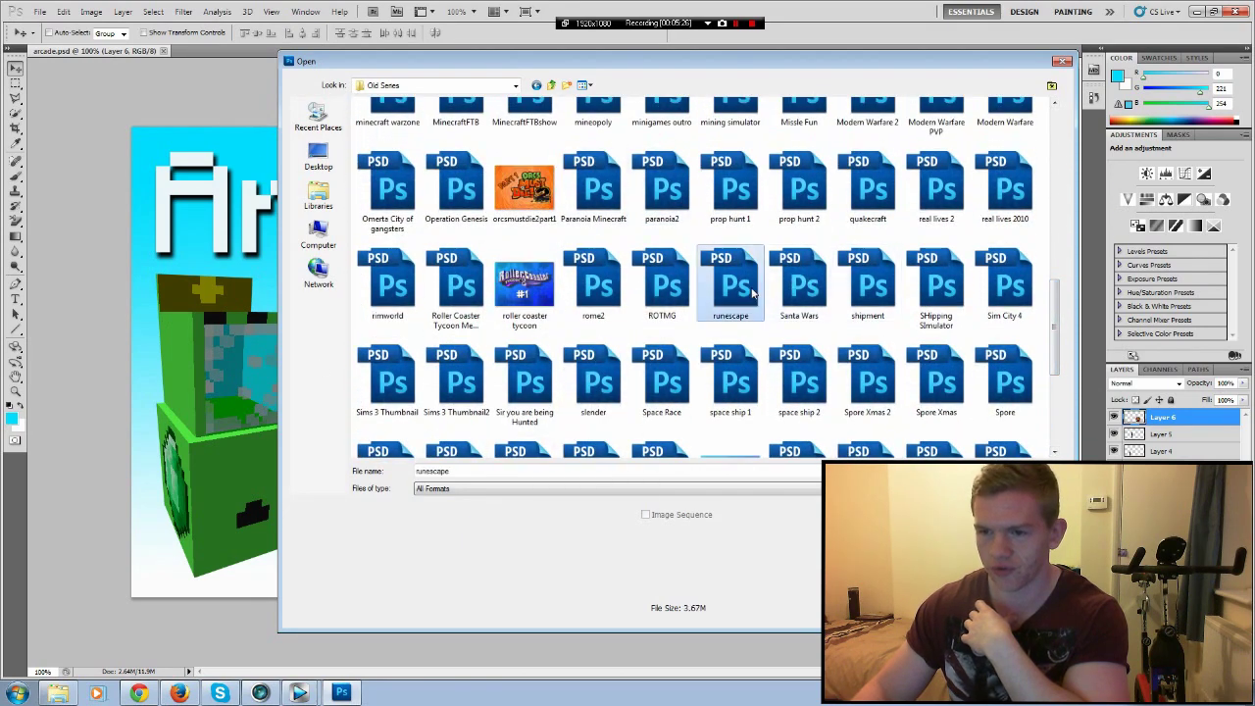
{"action": "double_click", "coordinate": [731, 284]}
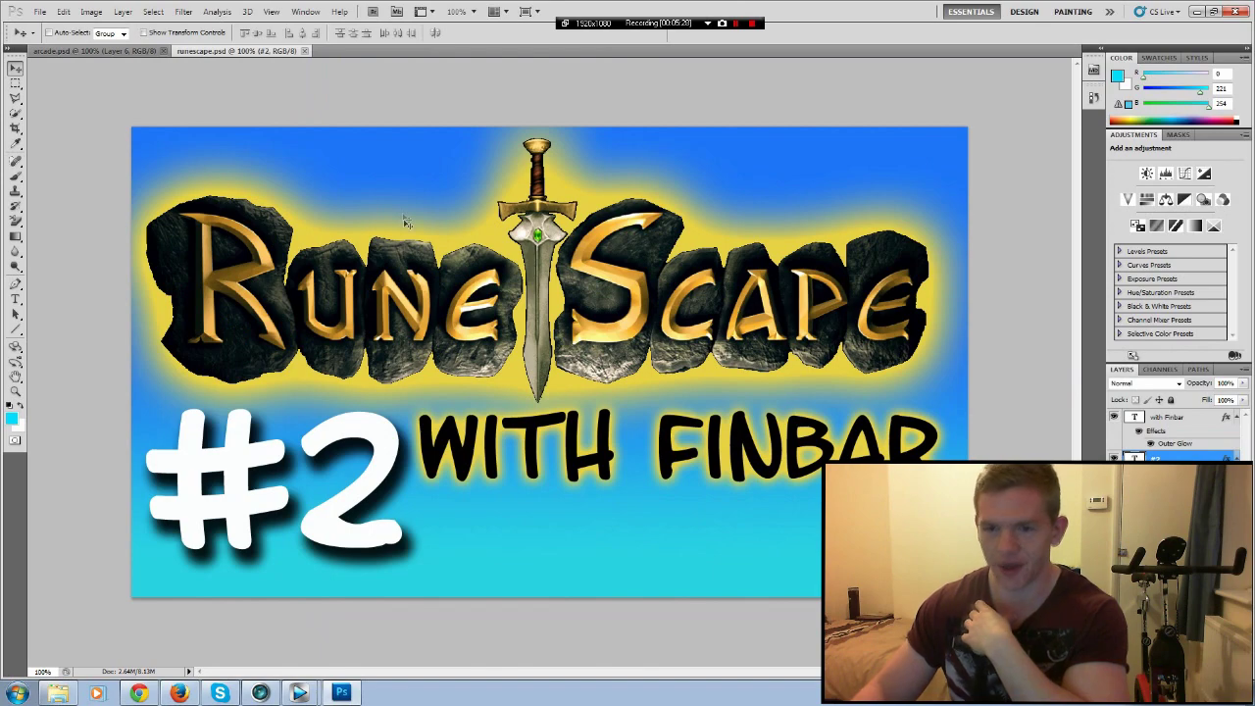
{"action": "left_click", "coordinate": [304, 51]}
Open the 2012 Montage thumbnail from the Old Series folder, look at it and close it
{"action": "left_click", "coordinate": [41, 11]}
{"action": "left_click", "coordinate": [59, 41]}
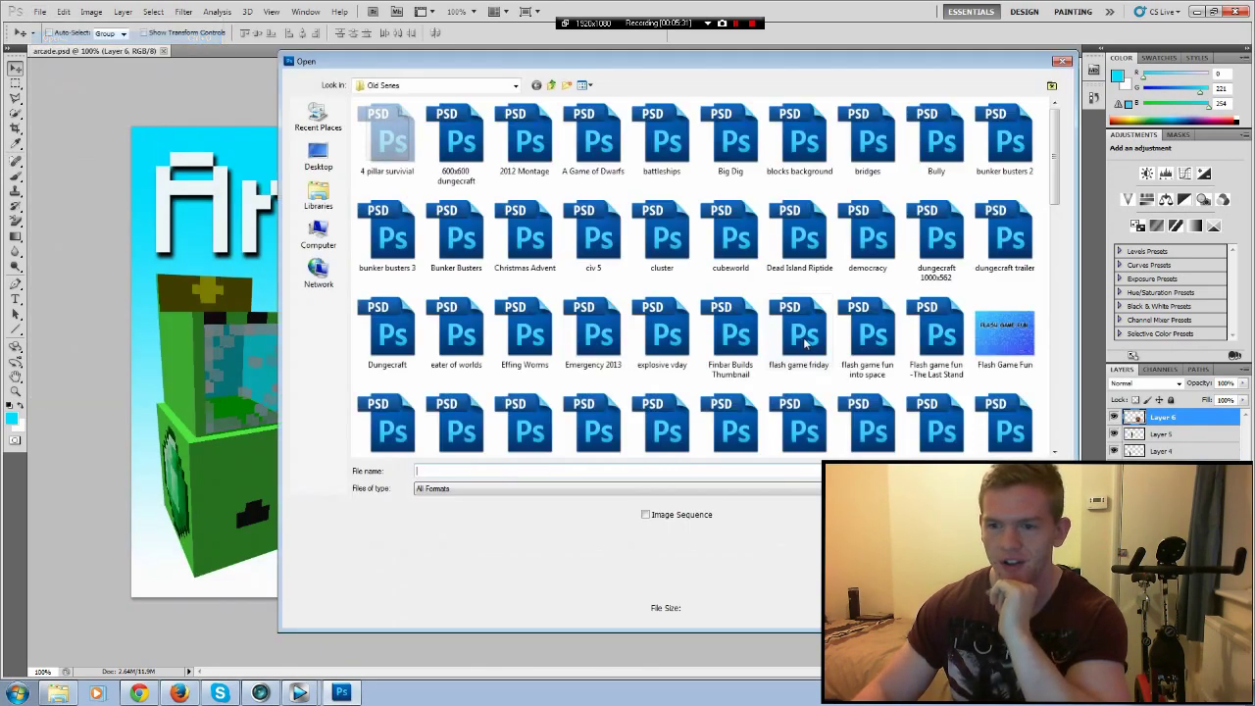
{"action": "double_click", "coordinate": [549, 155]}
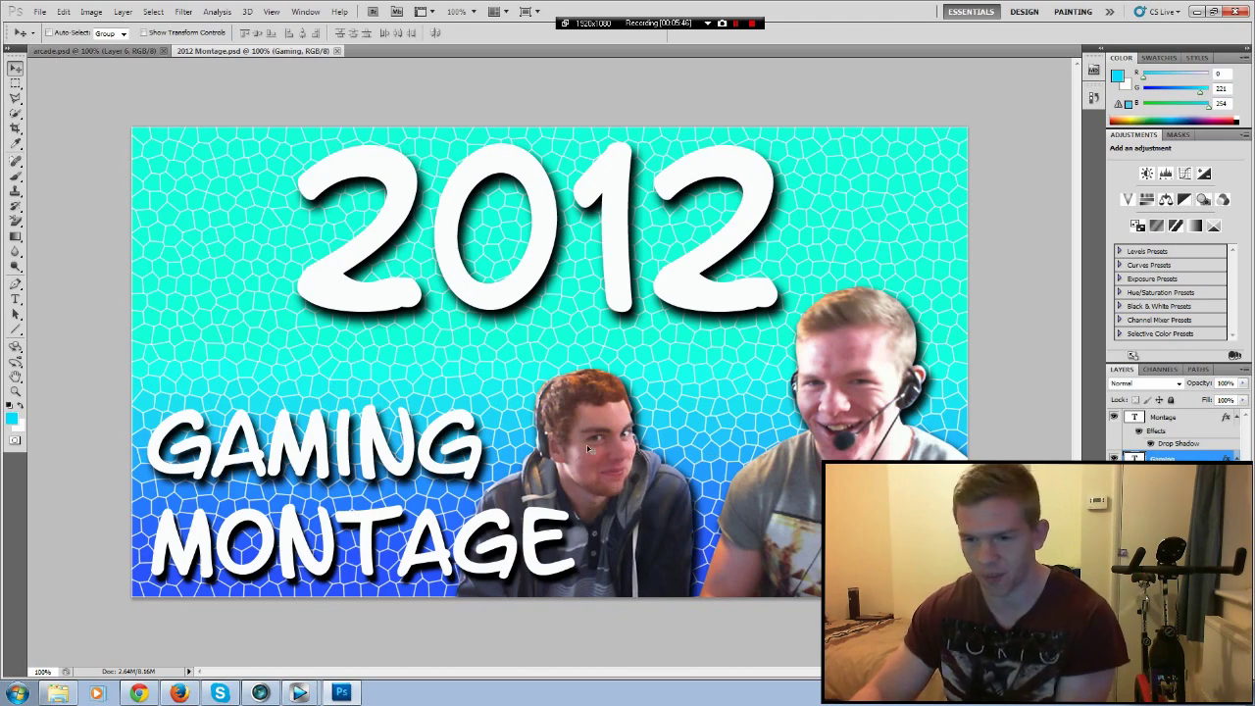
{"action": "left_click", "coordinate": [337, 51]}
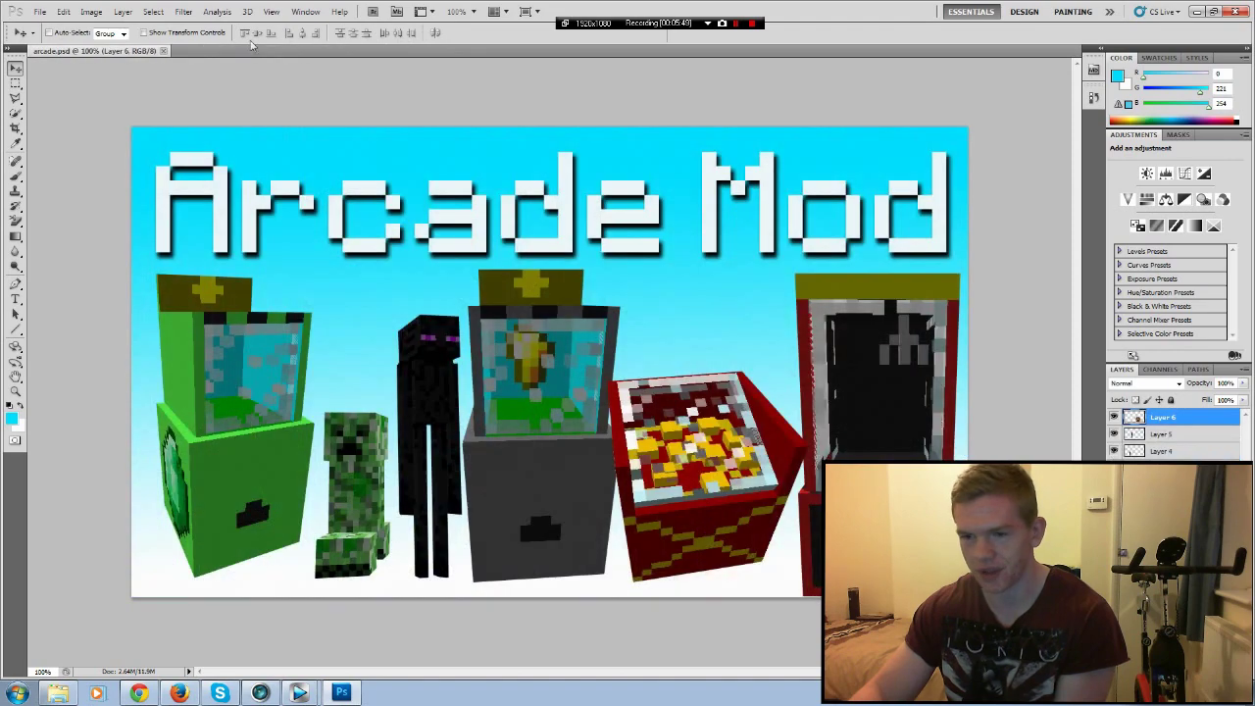
Open the voltz wars space reace outro image from the Outro Clips folder
{"action": "left_click", "coordinate": [40, 11]}
{"action": "left_click", "coordinate": [59, 38]}
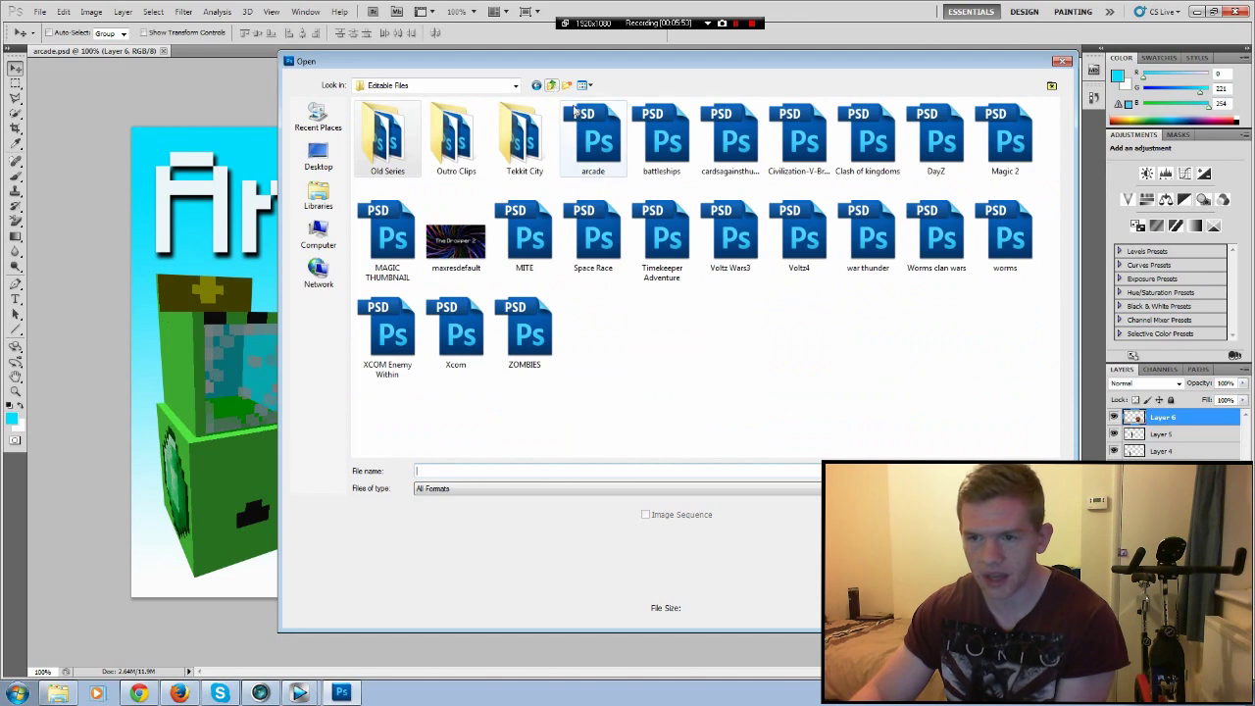
{"action": "double_click", "coordinate": [441, 127]}
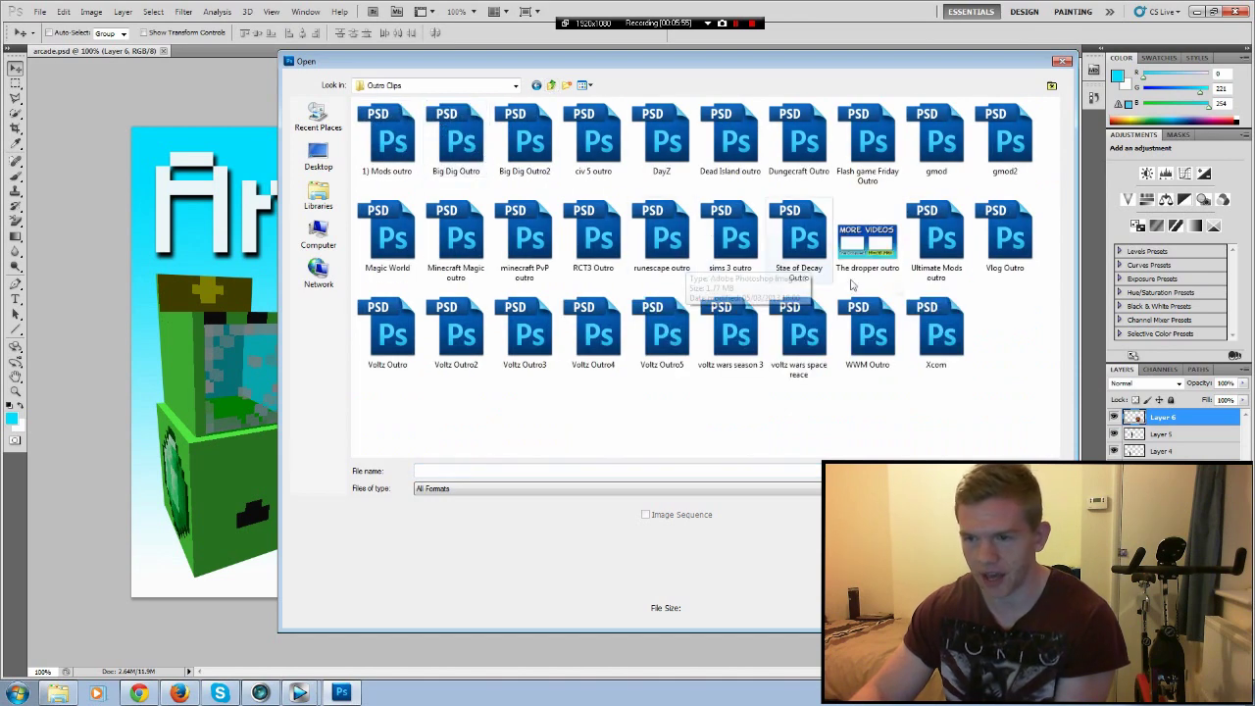
{"action": "double_click", "coordinate": [801, 336]}
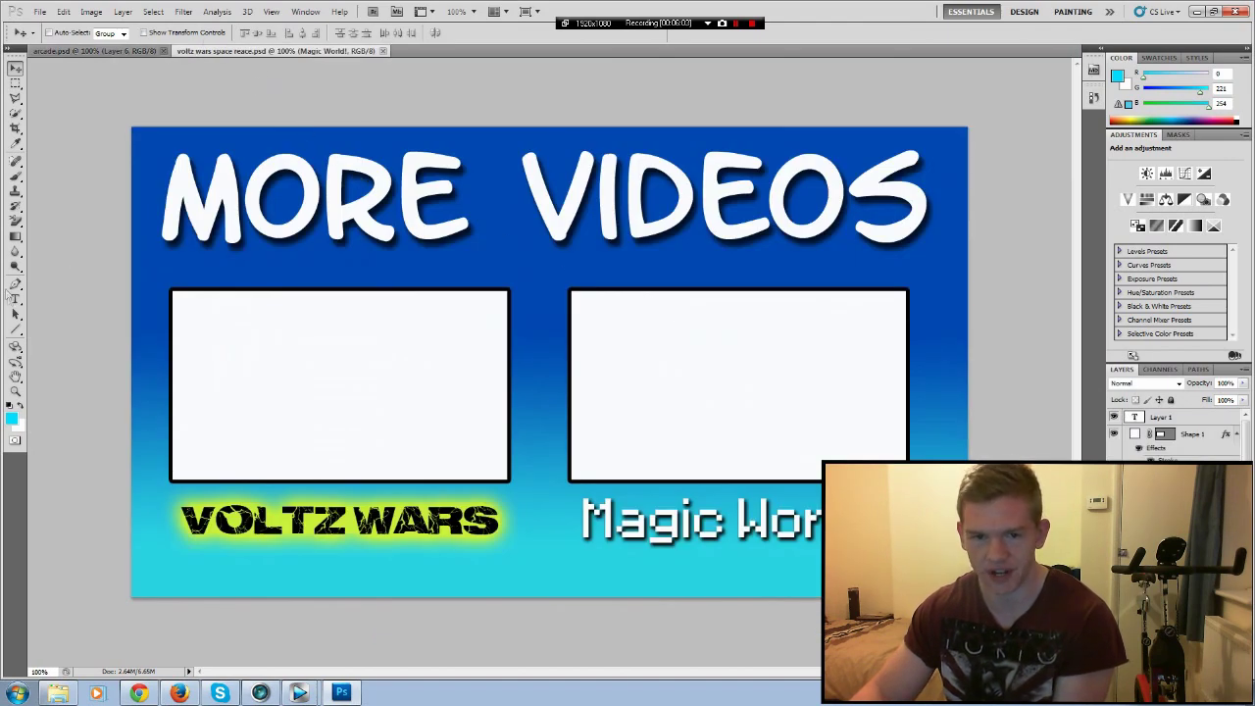
Try the Type tool on the Voltz Wars caption and leave its text as it is
{"action": "left_click", "coordinate": [16, 298]}
{"action": "left_click", "coordinate": [216, 522]}
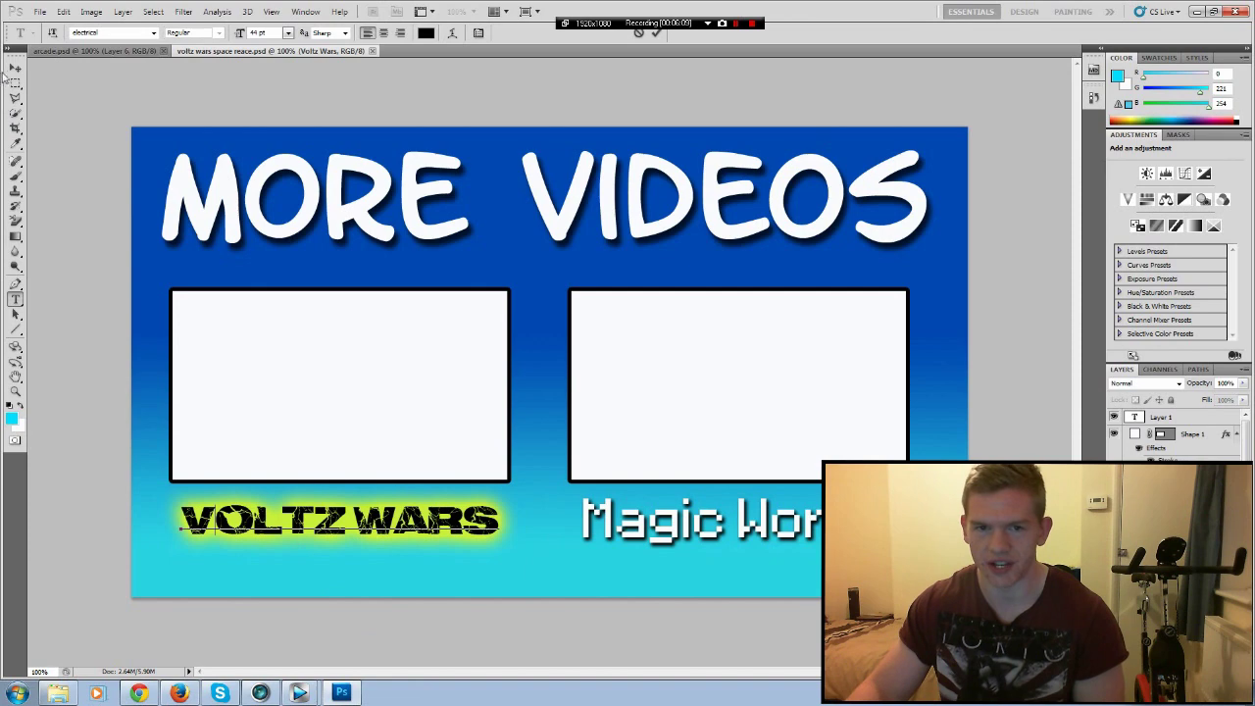
{"action": "left_click", "coordinate": [15, 67]}
{"action": "left_click", "coordinate": [16, 299]}
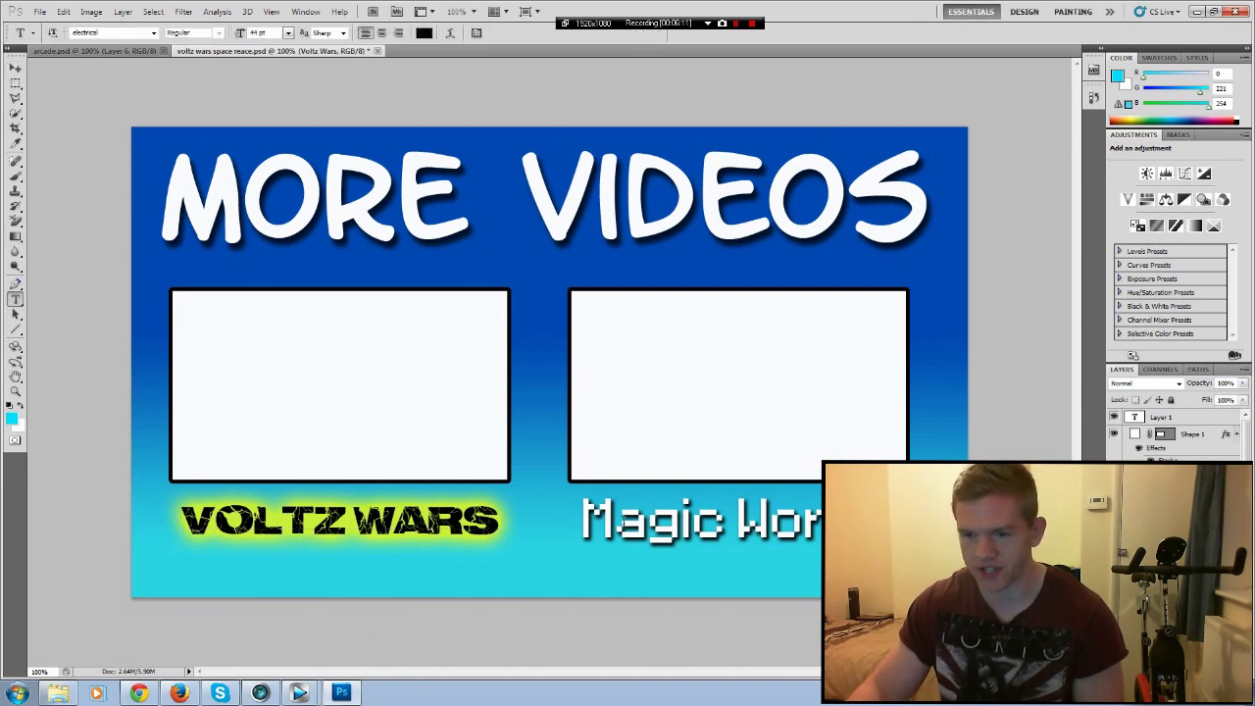
Replace the Magic World caption under the second video frame with "Mod Spotlight"
{"action": "left_click", "coordinate": [725, 519]}
{"action": "key", "text": "BackSpace"}
{"action": "key", "text": "BackSpace"}
{"action": "key", "text": "BackSpace"}
{"action": "key", "text": "BackSpace"}
{"action": "key", "text": "BackSpace"}
{"action": "key", "text": "BackSpace"}
{"action": "key", "text": "Delete"}
{"action": "key", "text": "Delete"}
{"action": "key", "text": "Delete"}
{"action": "key", "text": "Delete"}
{"action": "key", "text": "Delete"}
{"action": "type", "text": "Od"}
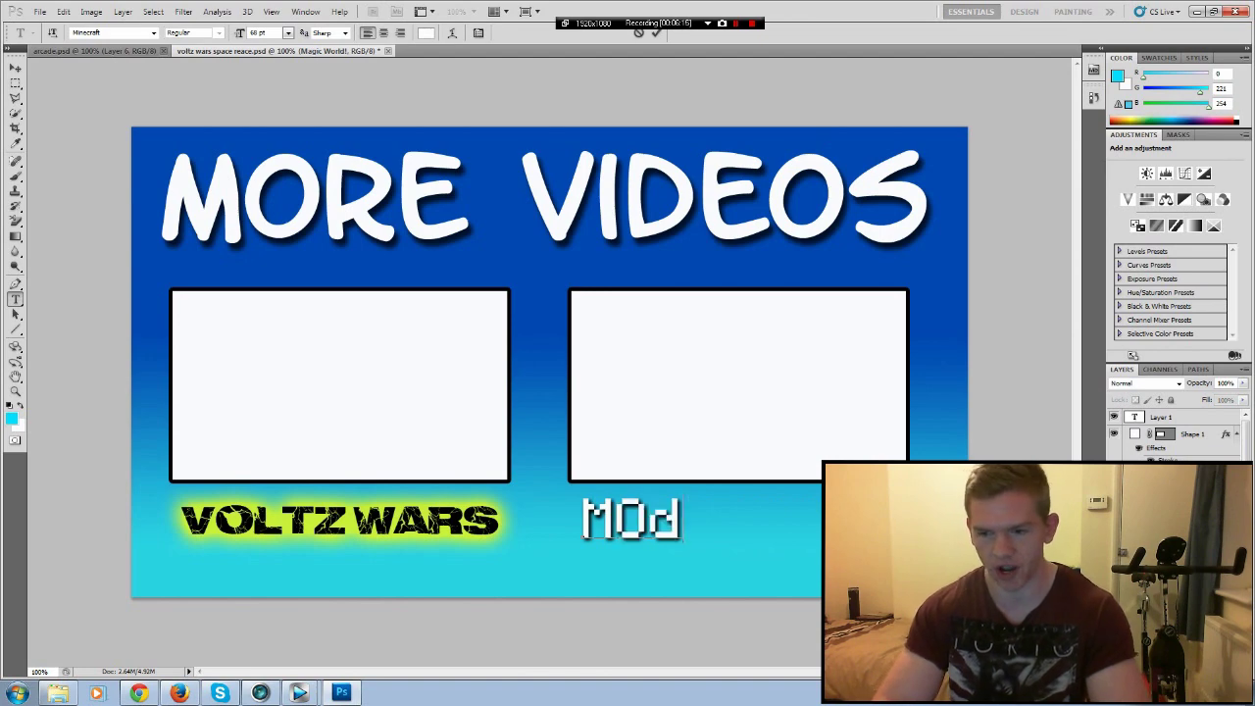
{"action": "key", "text": "BackSpace"}
{"action": "key", "text": "BackSpace"}
{"action": "type", "text": "od"}
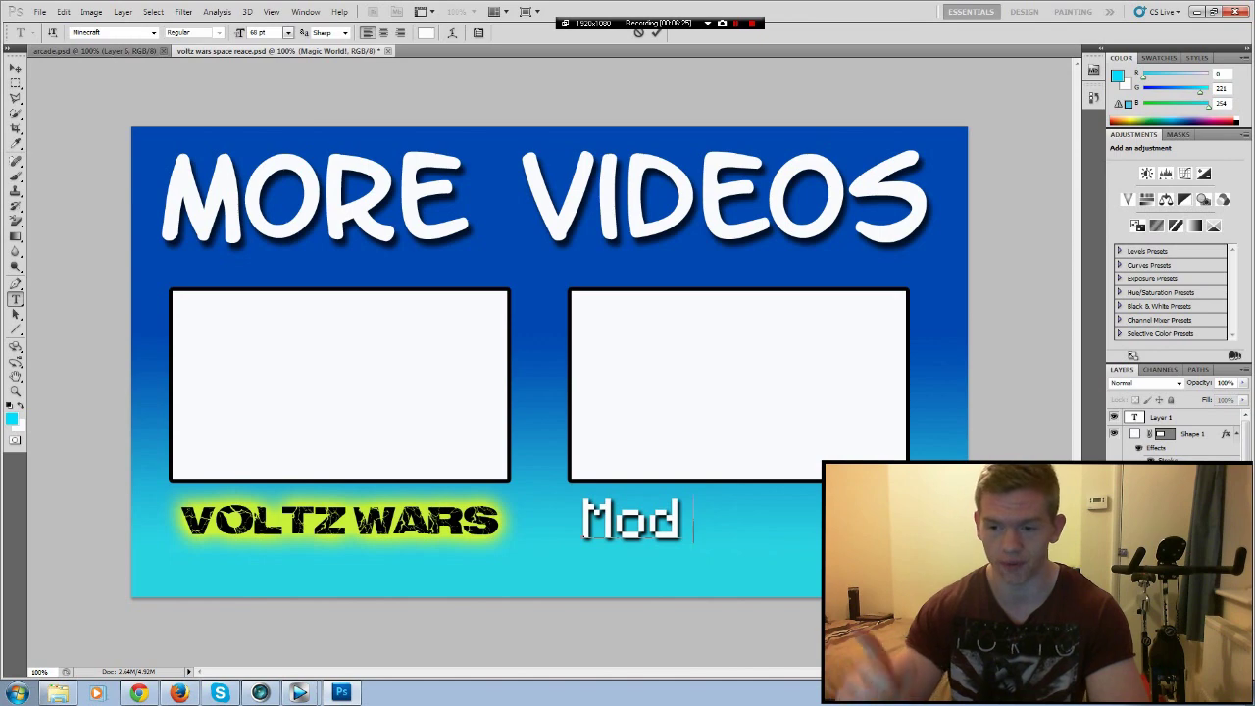
{"action": "type", "text": "Spotl"}
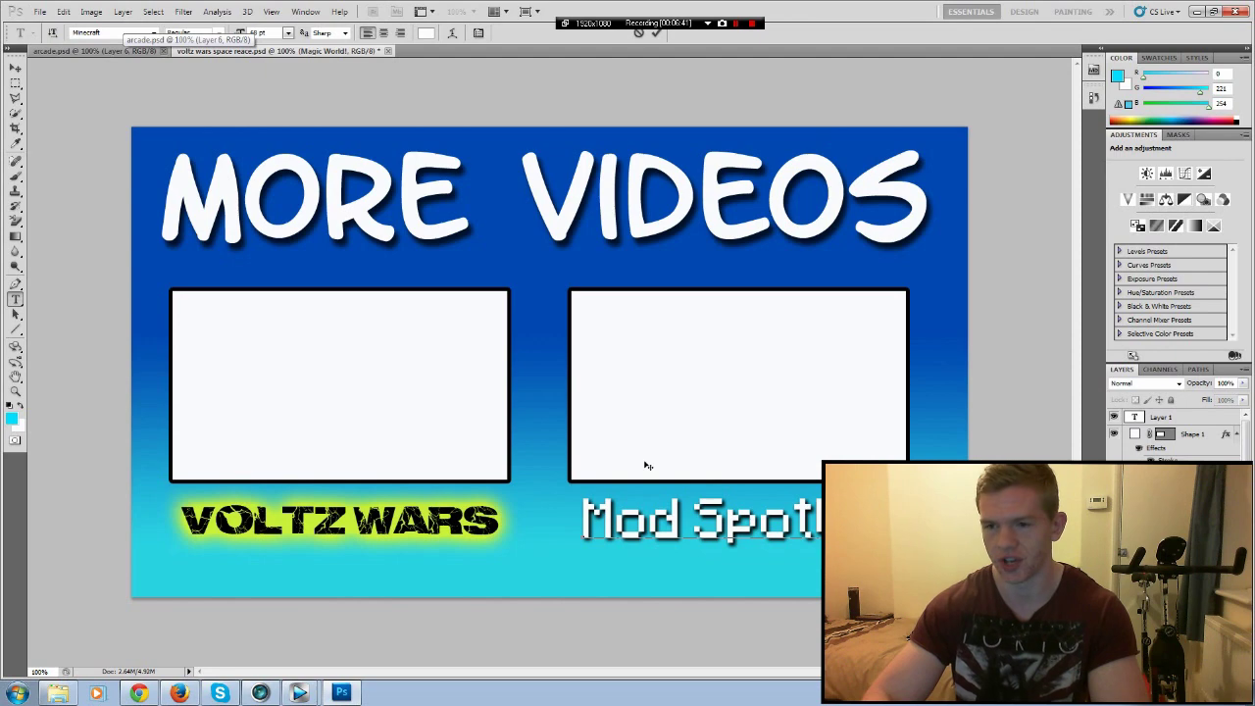
Cut the second caption back to "Mod" and close the outro image without saving
{"action": "key", "text": "BackSpace"}
{"action": "key", "text": "BackSpace"}
{"action": "key", "text": "BackSpace"}
{"action": "key", "text": "BackSpace"}
{"action": "key", "text": "BackSpace"}
{"action": "key", "text": "BackSpace"}
{"action": "key", "text": "BackSpace"}
{"action": "key", "text": "BackSpace"}
{"action": "key", "text": "BackSpace"}
{"action": "key", "text": "BackSpace"}
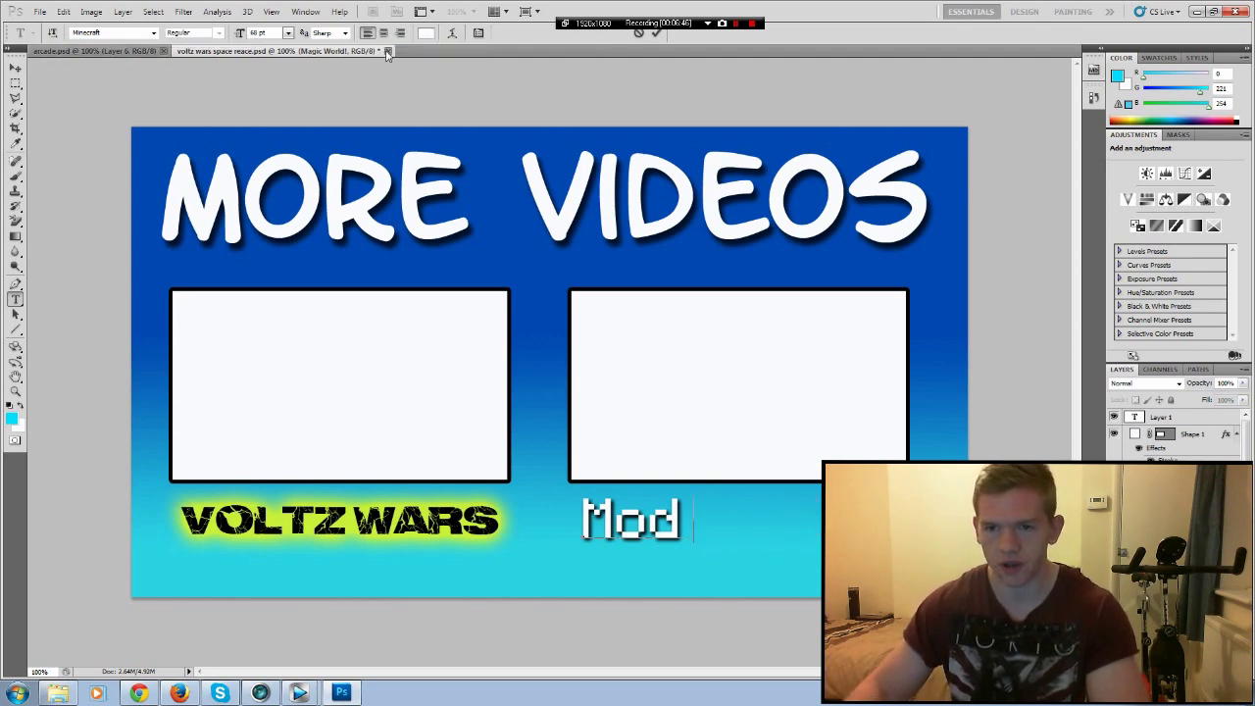
{"action": "left_click", "coordinate": [16, 66]}
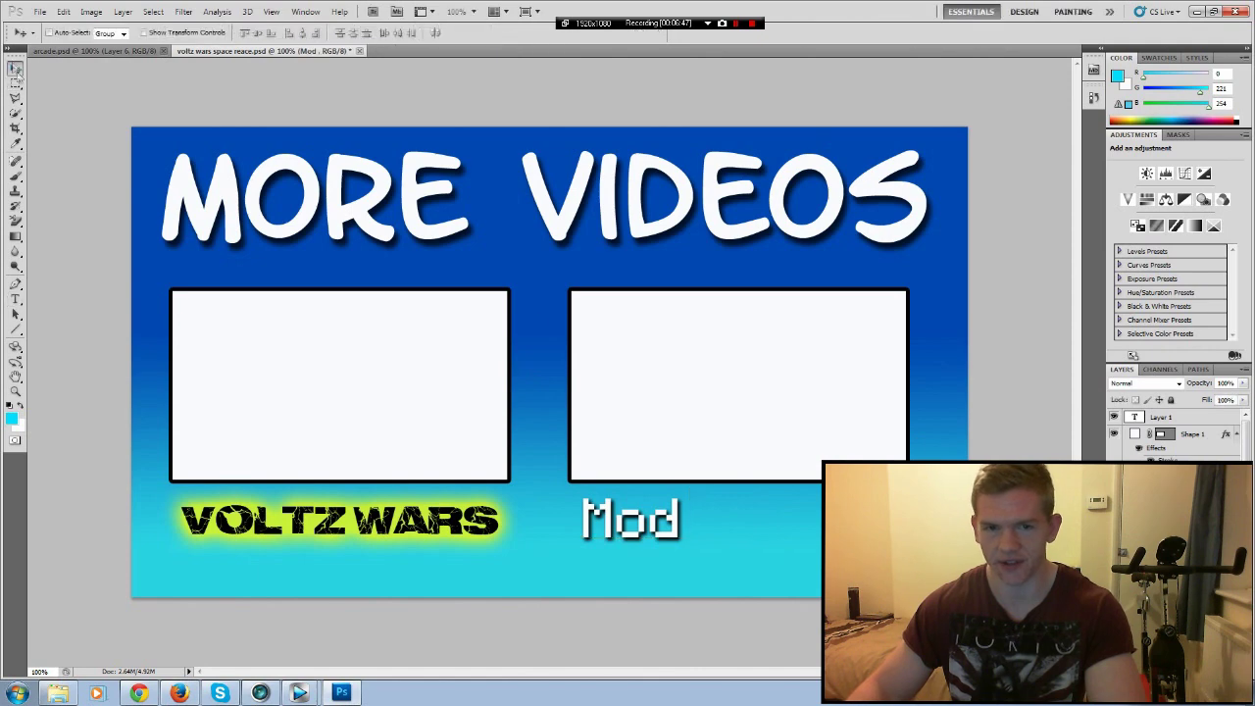
{"action": "left_click", "coordinate": [360, 51]}
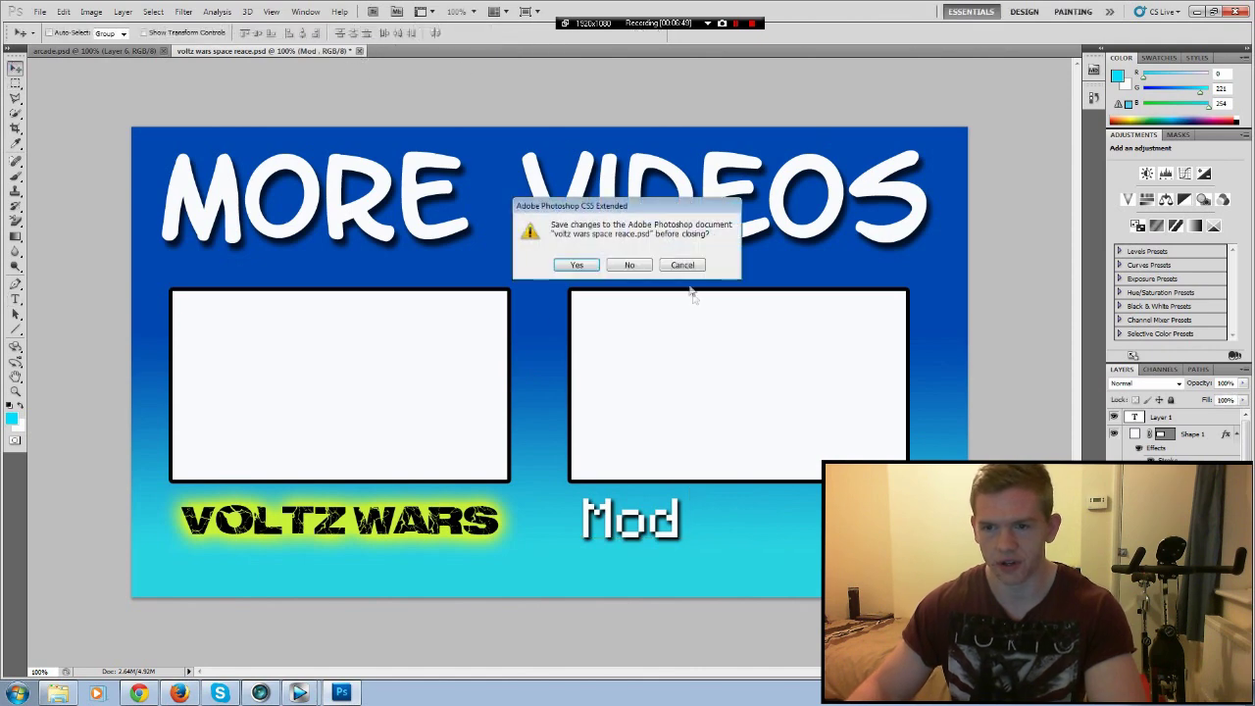
{"action": "left_click", "coordinate": [630, 265]}
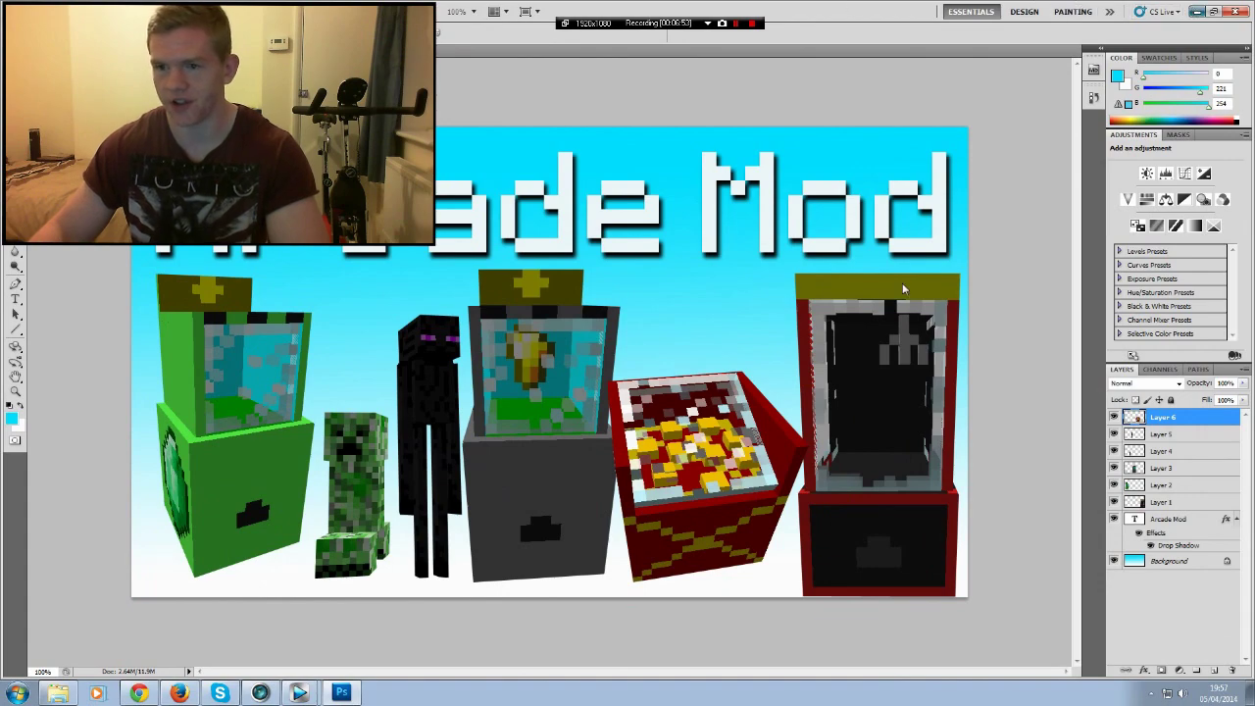
Switch to Vegas Pro and move the More Videos background clip back beneath the overlaid videos, directly after the gameplay clip
{"action": "left_click", "coordinate": [1196, 11]}
{"action": "left_click_drag", "start_coordinate": [529, 642], "coordinate": [627, 642]}
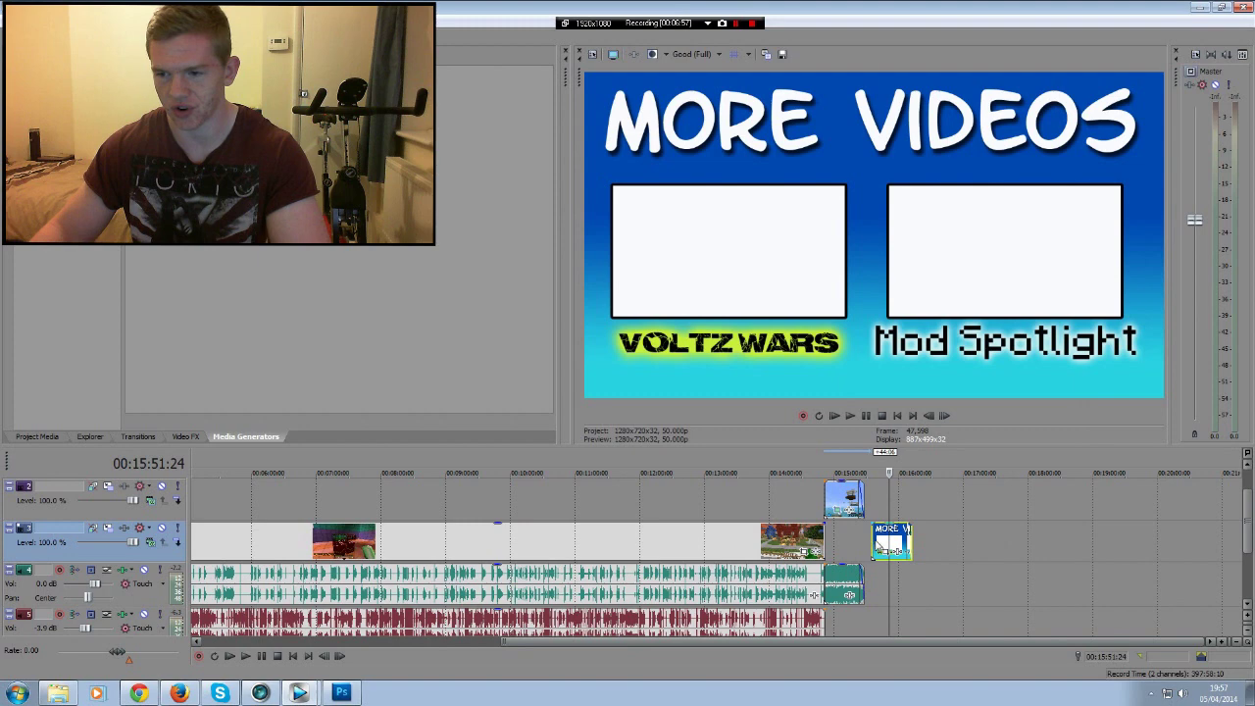
{"action": "left_click_drag", "start_coordinate": [890, 541], "coordinate": [841, 541]}
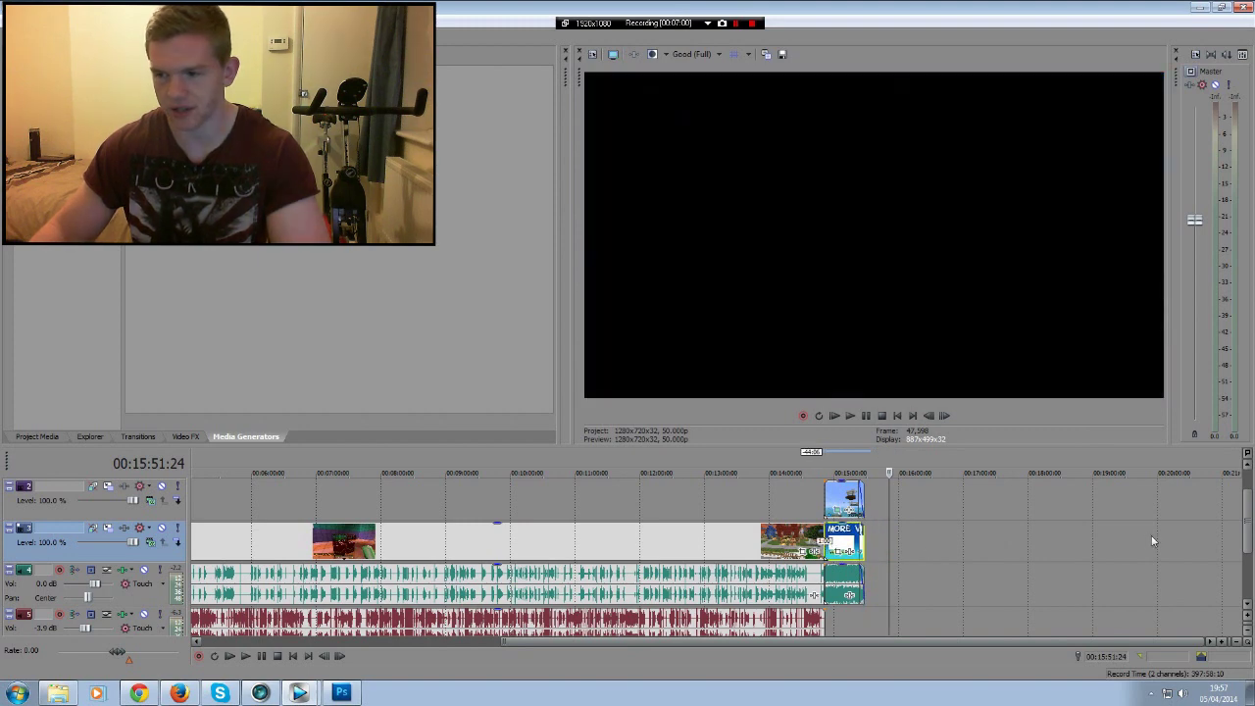
Preview the assembled More Videos outro at two points, around 14:57 and 15:06 on the timeline
{"action": "scroll", "coordinate": [1149, 543], "scroll_direction": "up", "scroll_amount": 1}
{"action": "left_click", "coordinate": [830, 471]}
{"action": "scroll", "coordinate": [1247, 546], "scroll_direction": "down", "scroll_amount": 2}
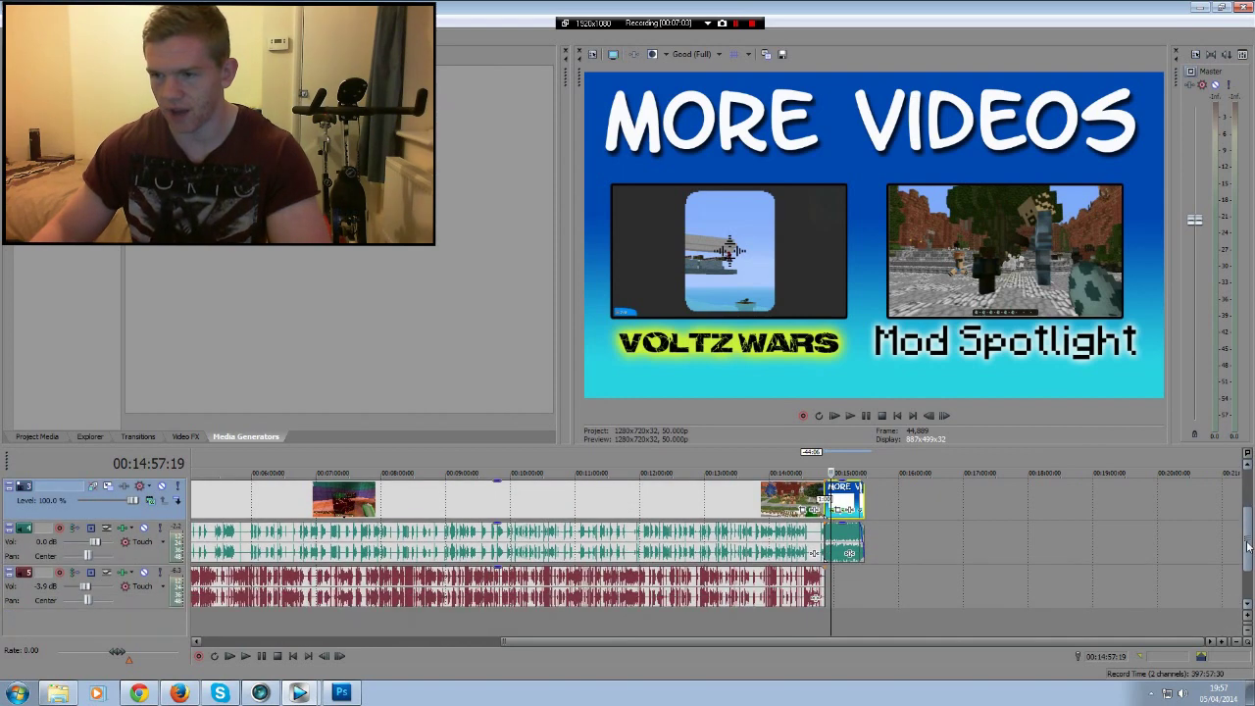
{"action": "left_click", "coordinate": [840, 498]}
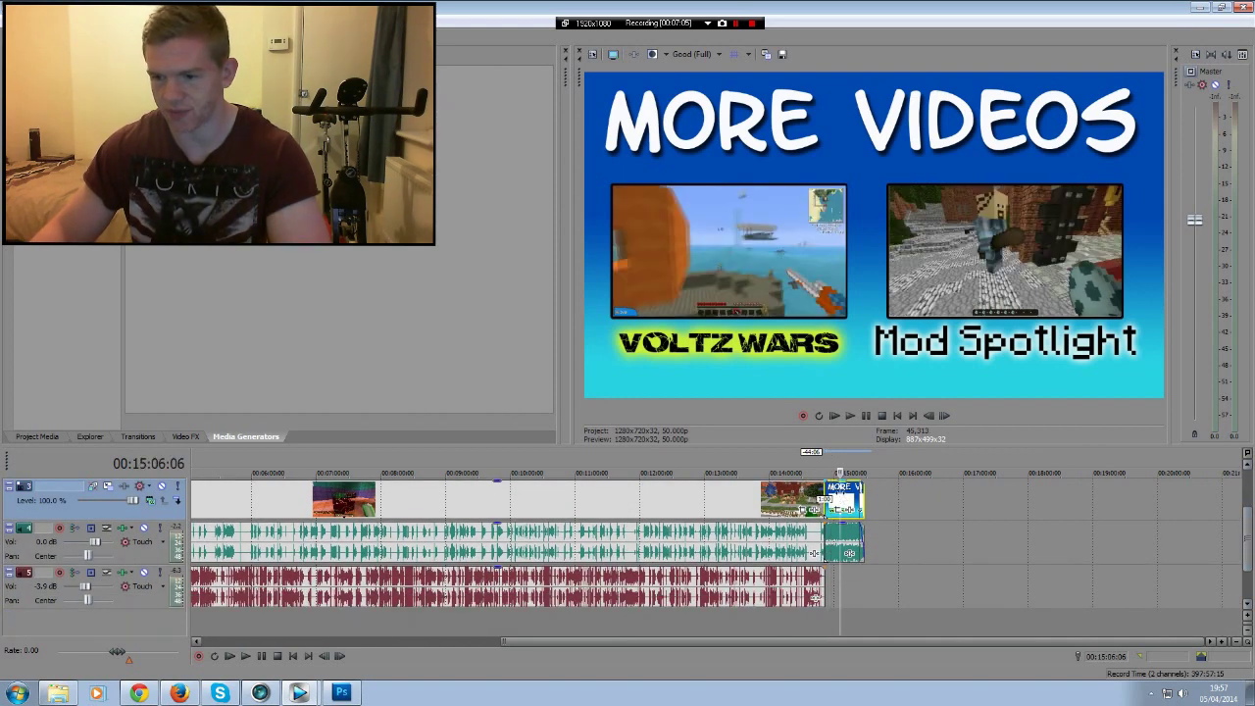
Move the outro music clip about one minute later on its audio track and play it briefly from its start
{"action": "left_click_drag", "start_coordinate": [854, 539], "coordinate": [918, 552]}
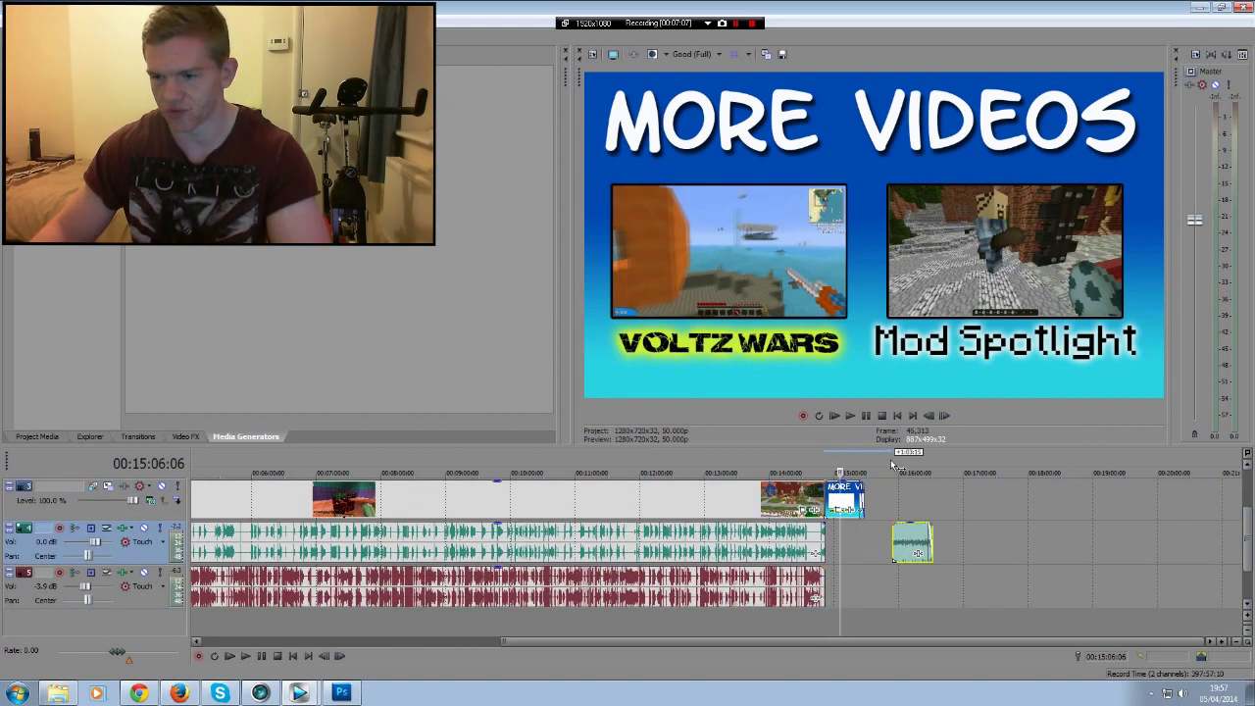
{"action": "left_click", "coordinate": [247, 657]}
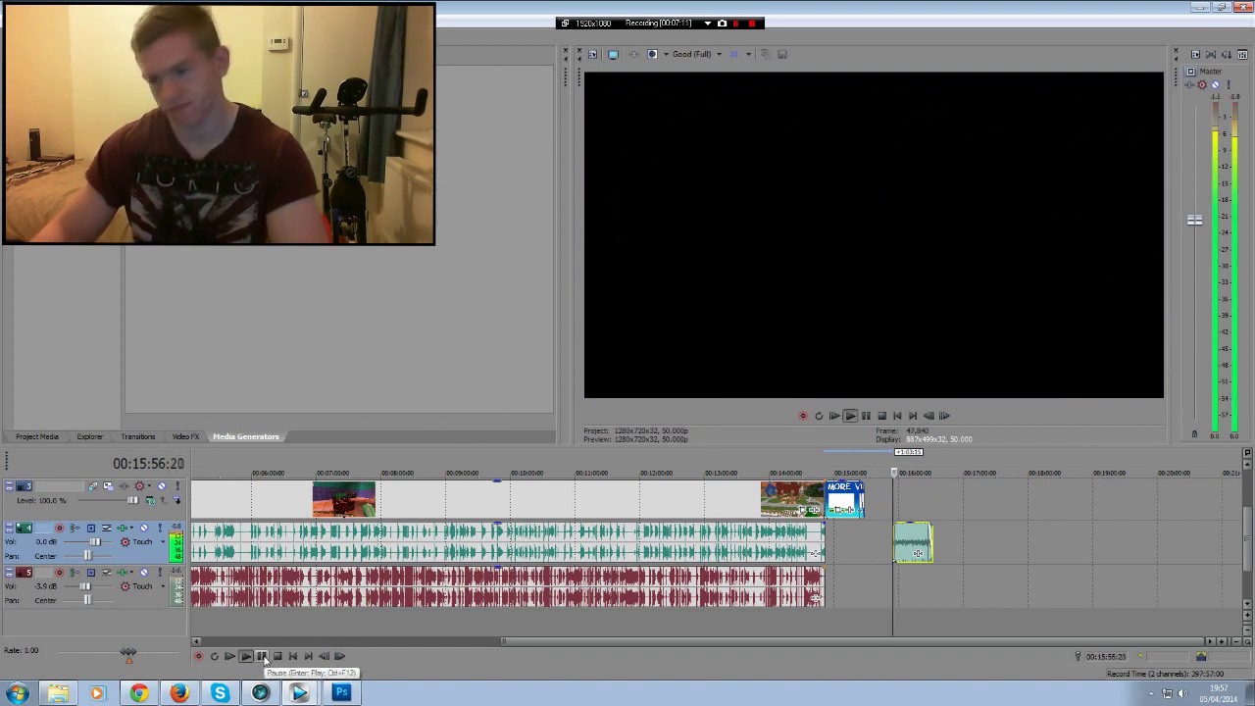
{"action": "left_click", "coordinate": [263, 657]}
Lengthen the outro music clip by moving it further along and extending its start back to 00:15:57:16, and play parts of it
{"action": "left_click_drag", "start_coordinate": [917, 544], "coordinate": [1029, 545]}
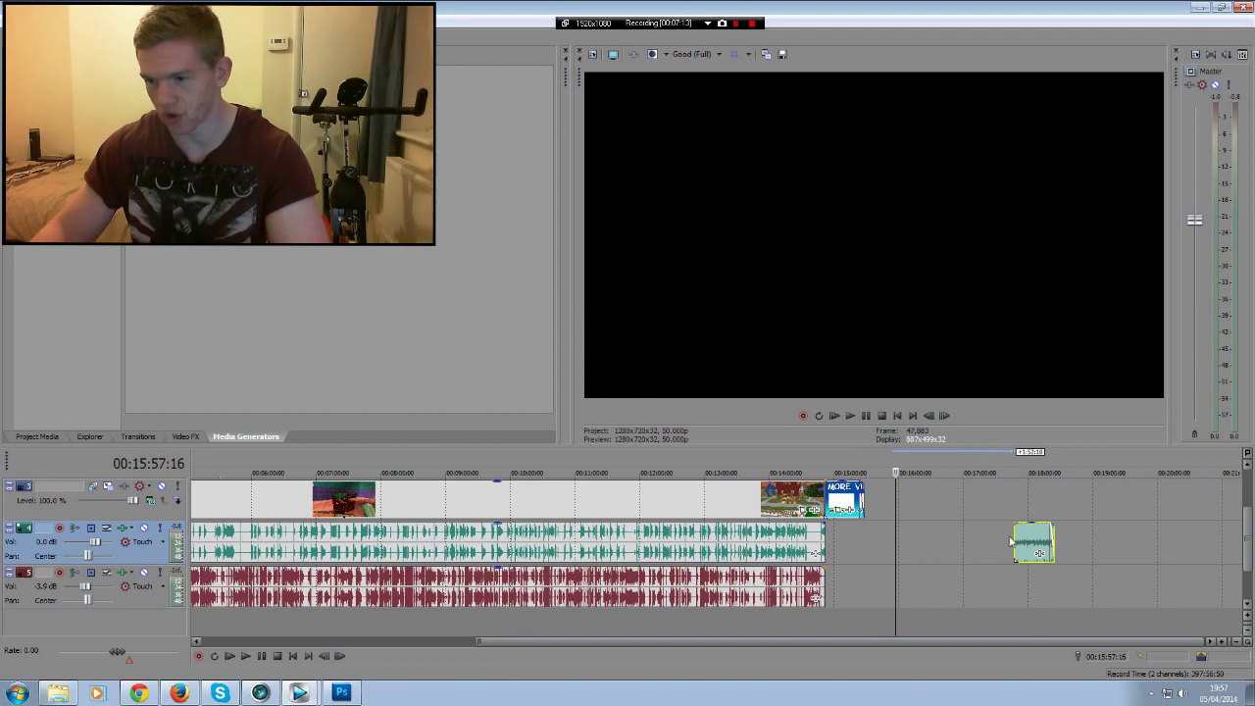
{"action": "left_click_drag", "start_coordinate": [904, 536], "coordinate": [896, 537]}
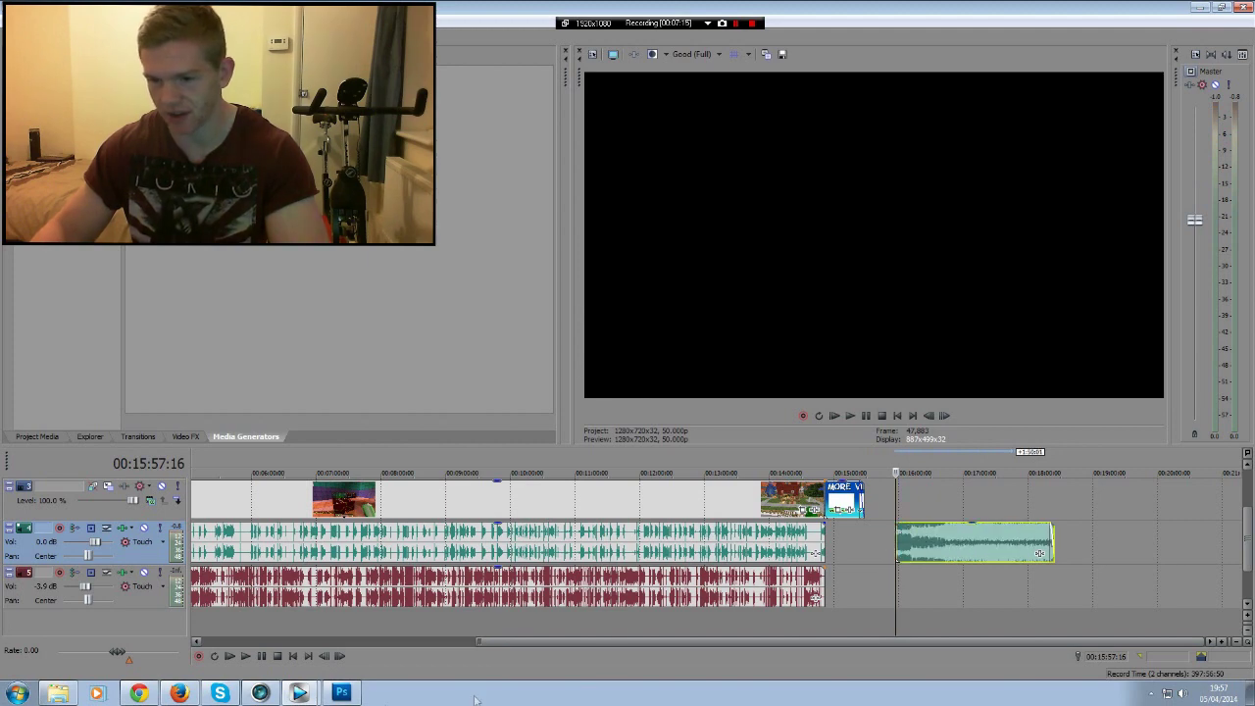
{"action": "left_click", "coordinate": [247, 657]}
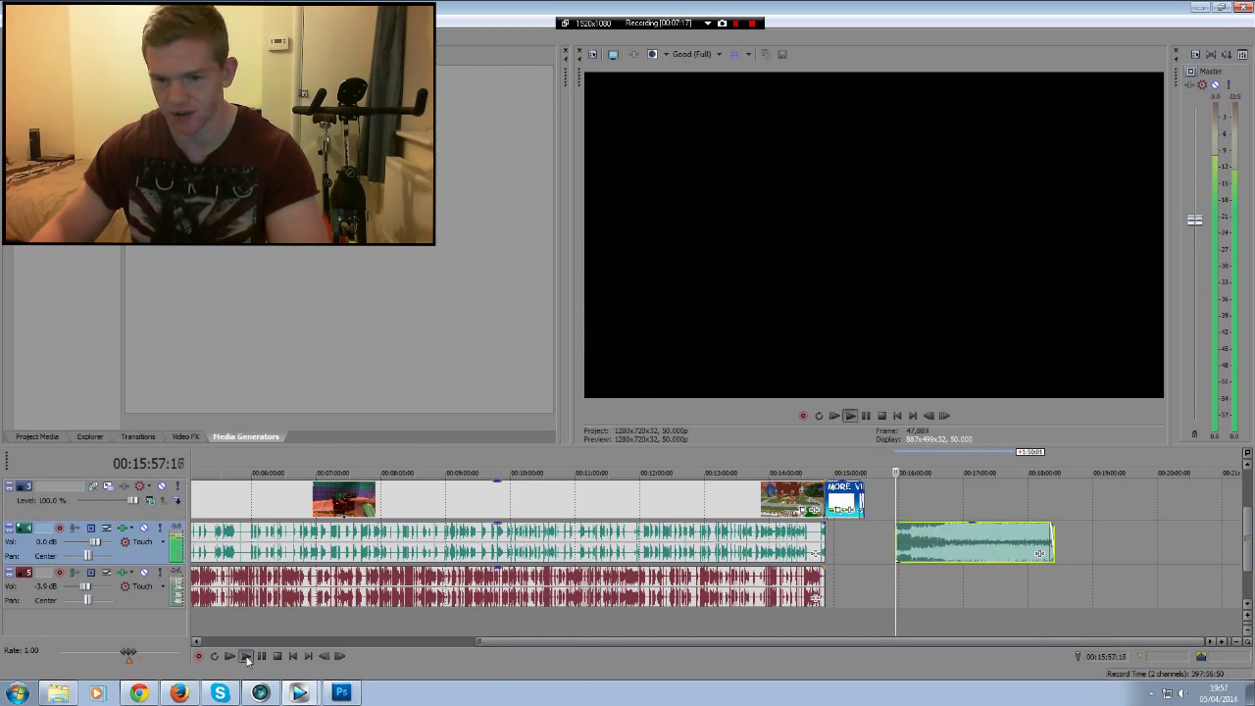
{"action": "left_click", "coordinate": [921, 471]}
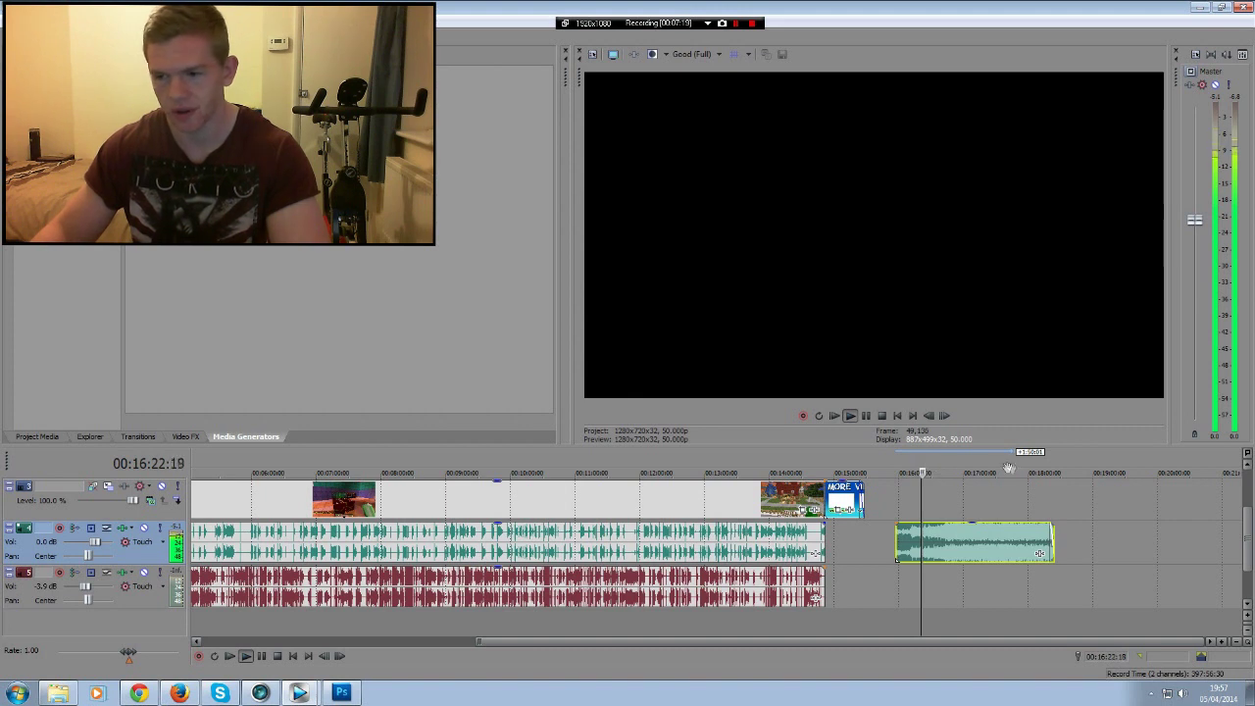
{"action": "left_click", "coordinate": [1002, 472]}
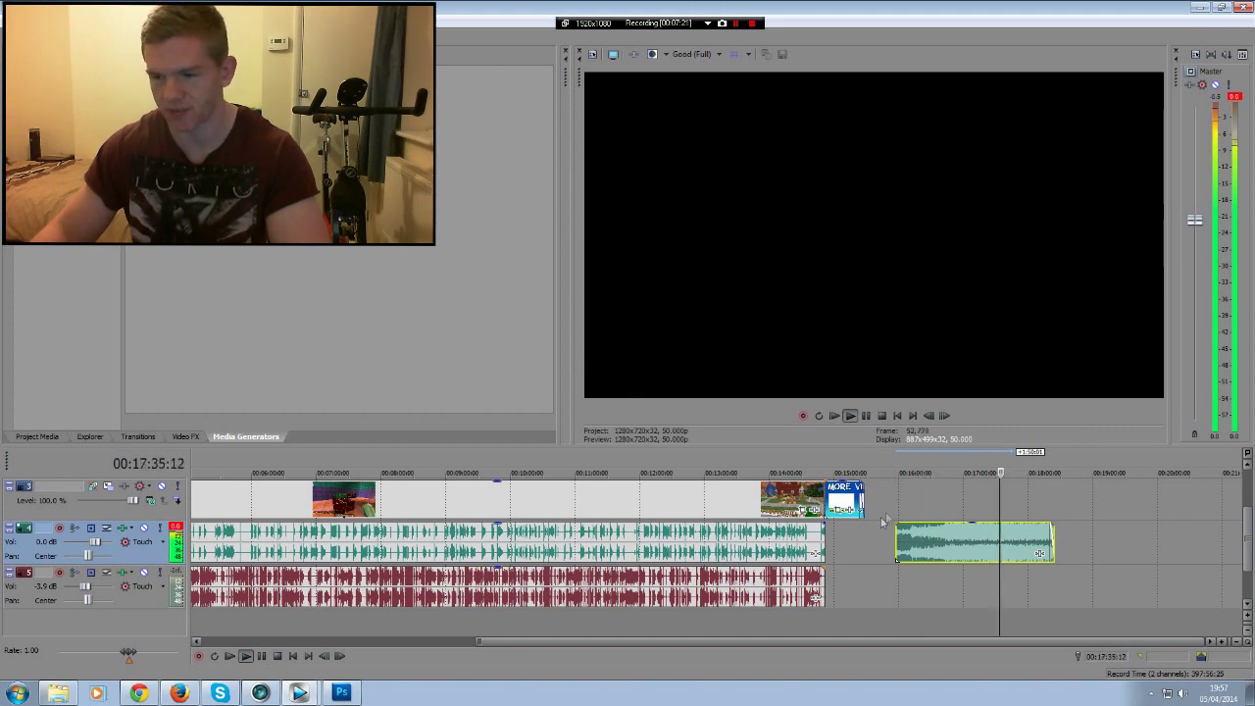
Trim the start of the outro music clip to 00:17:37:01 and move the remainder beneath the More Videos outro
{"action": "key", "text": "Return"}
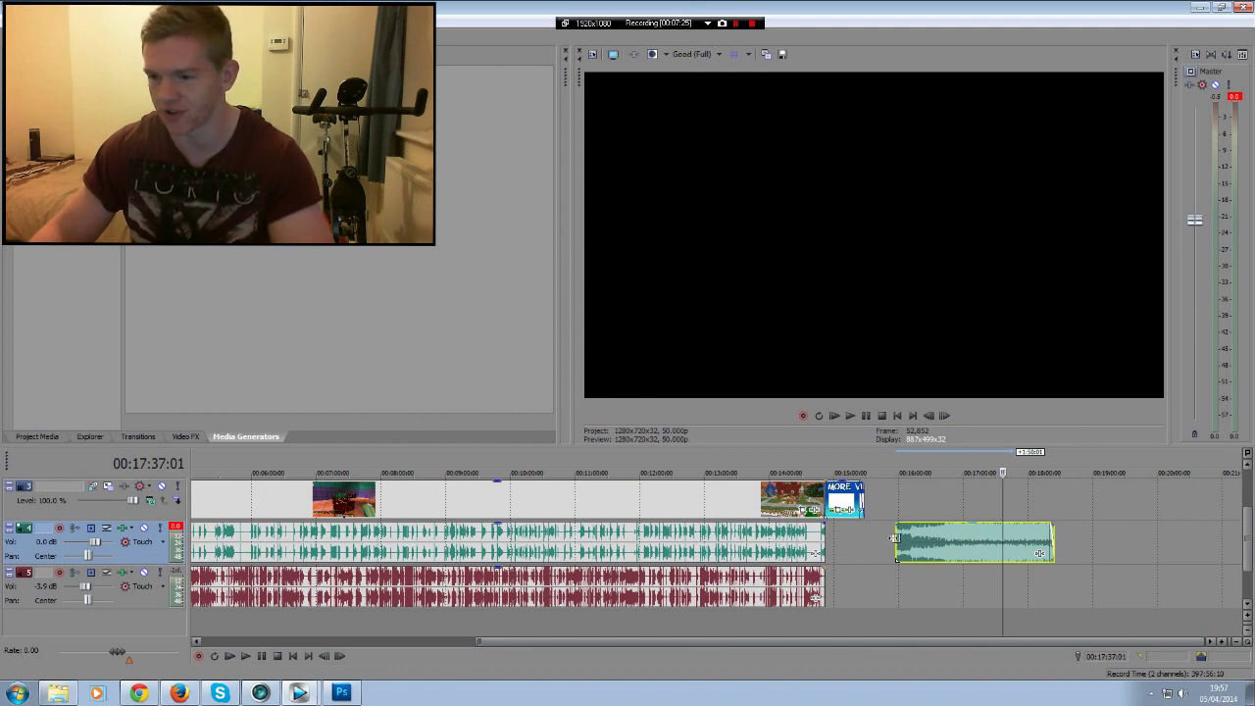
{"action": "key", "text": "alt+bracketleft"}
{"action": "left_click_drag", "start_coordinate": [1024, 549], "coordinate": [845, 551]}
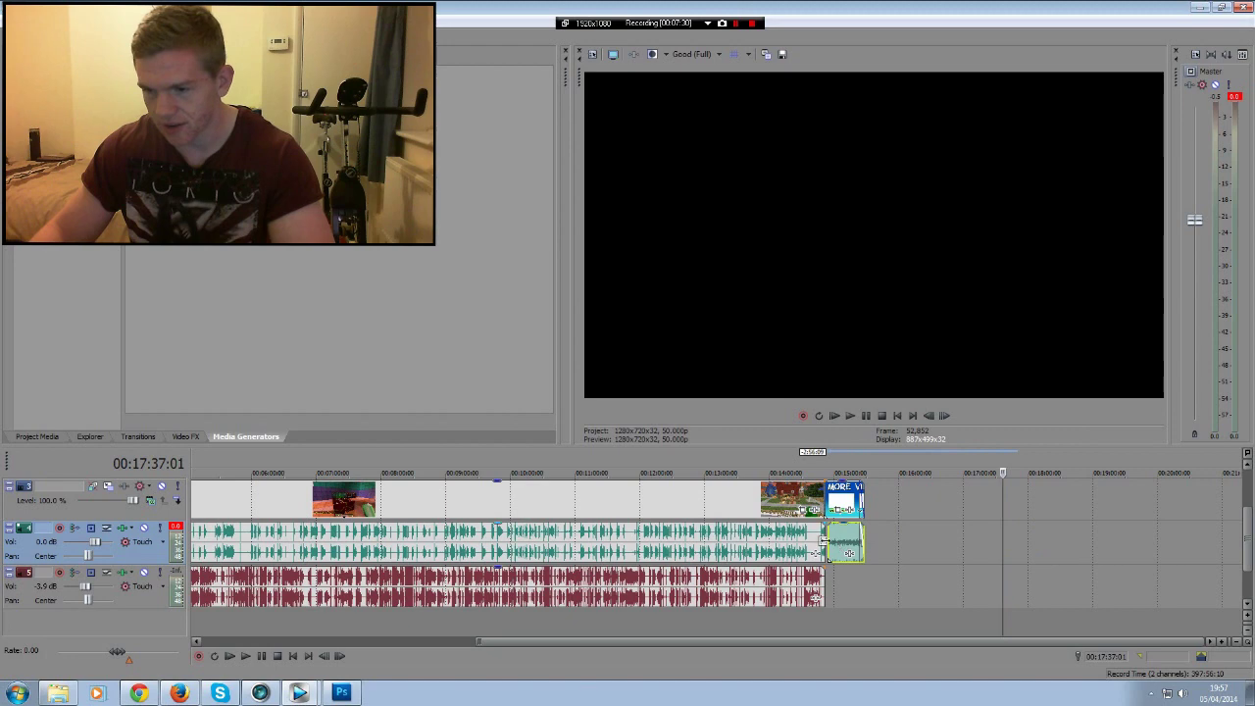
{"action": "left_click", "coordinate": [821, 539]}
{"action": "left_click", "coordinate": [829, 542]}
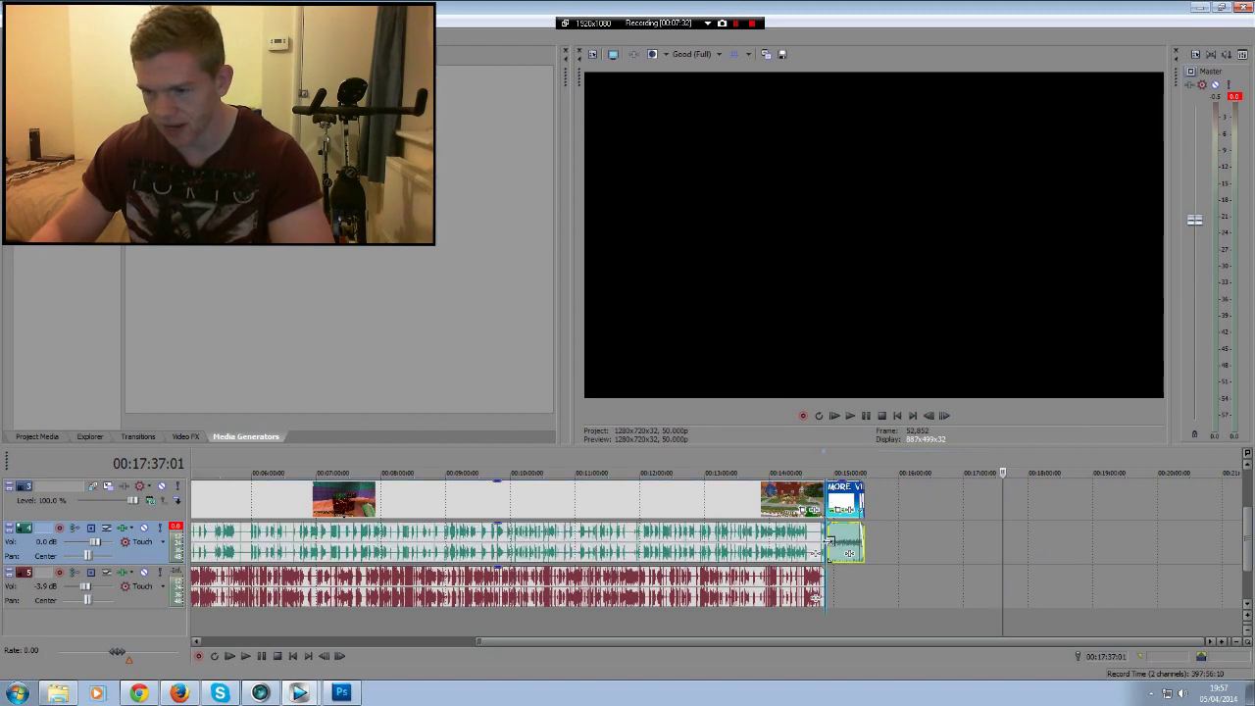
Extend the start of the outro music clip back to the beginning of the More Videos background clip, overlapping the gameplay audio
{"action": "left_click", "coordinate": [1221, 641]}
{"action": "left_click", "coordinate": [1220, 641]}
{"action": "left_click", "coordinate": [1221, 641]}
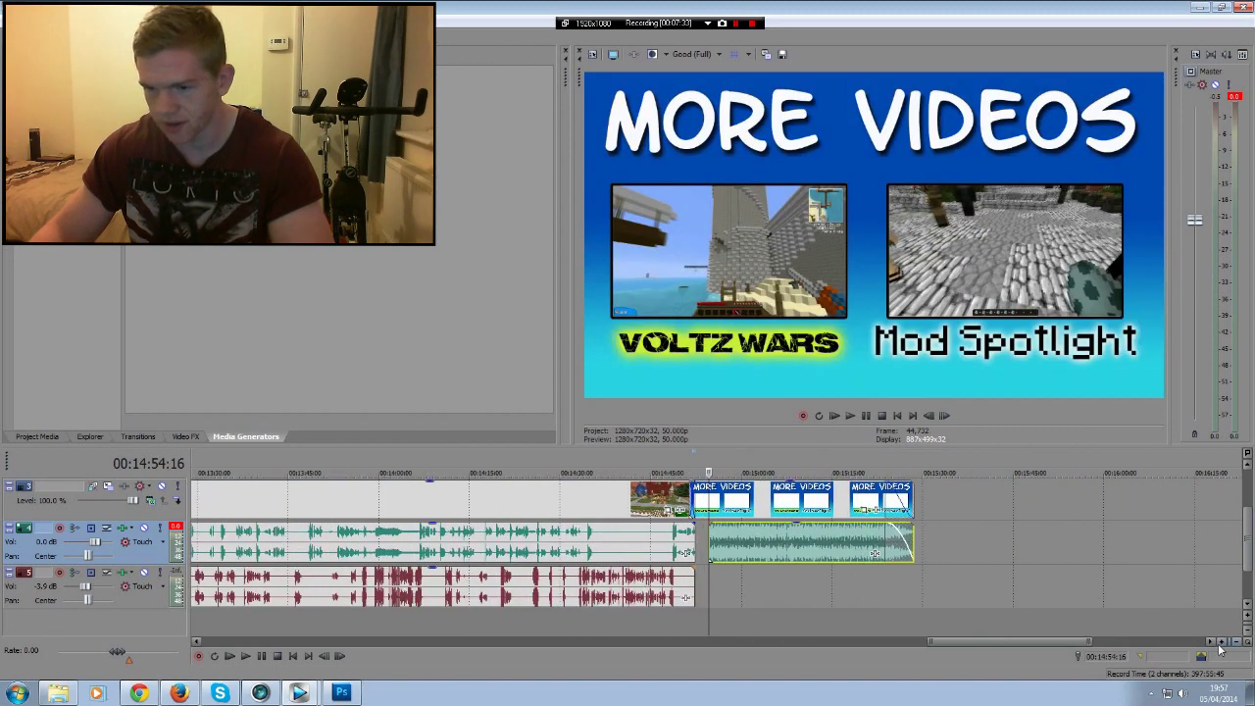
{"action": "left_click", "coordinate": [1220, 641]}
{"action": "scroll", "coordinate": [1246, 562], "scroll_direction": "up", "scroll_amount": 1}
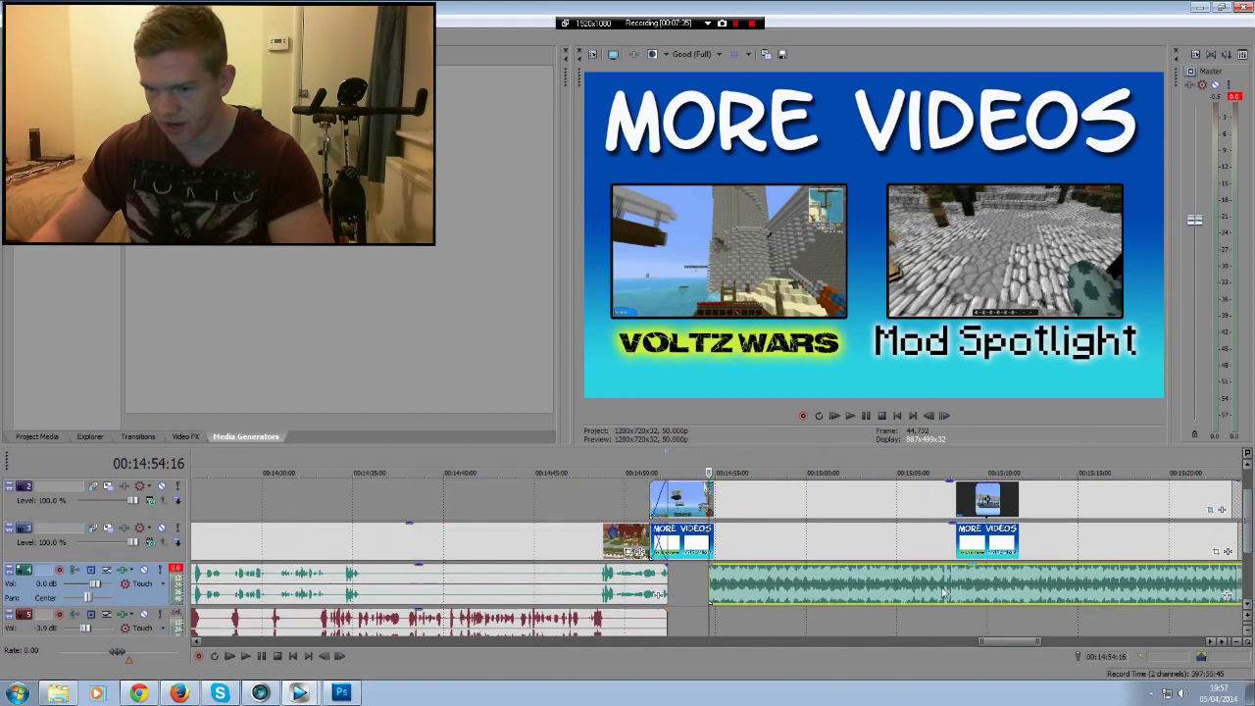
{"action": "left_click_drag", "start_coordinate": [711, 583], "coordinate": [655, 584]}
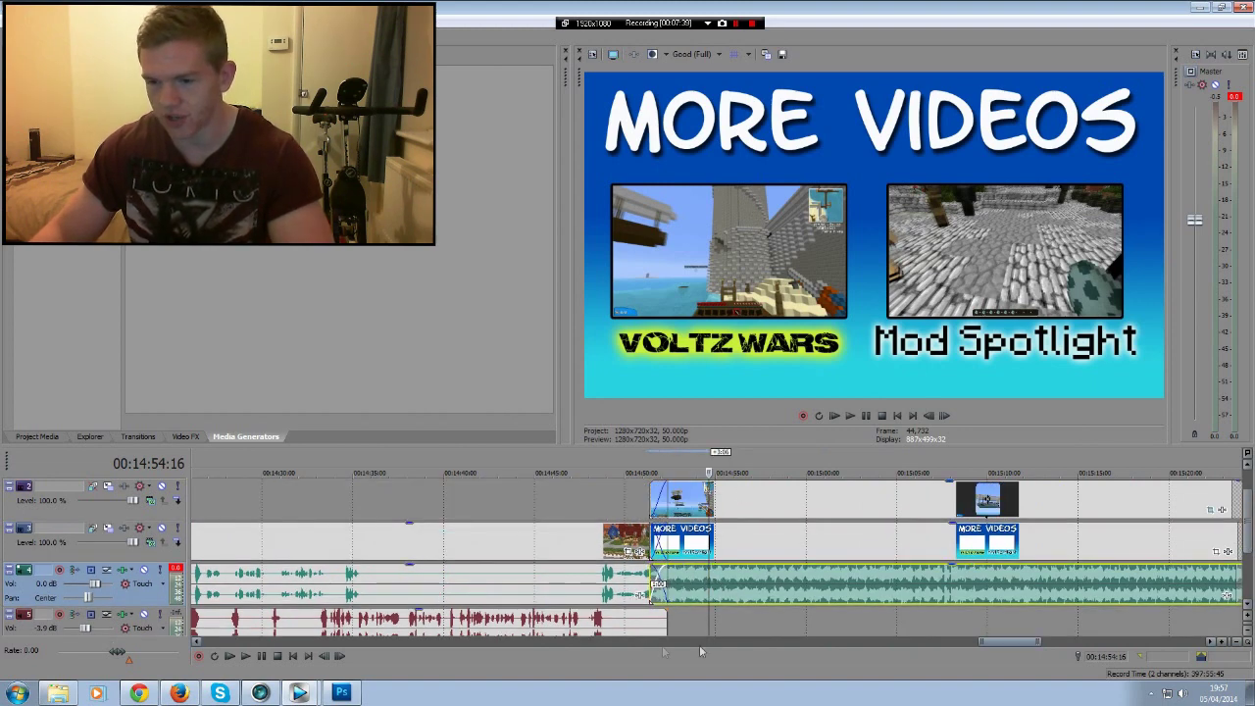
Show the outro at 00:15:10:06, shift the Voltz Wars clip about 19 seconds later, and return it to the outro's start
{"action": "left_click_drag", "start_coordinate": [992, 642], "coordinate": [1001, 642]}
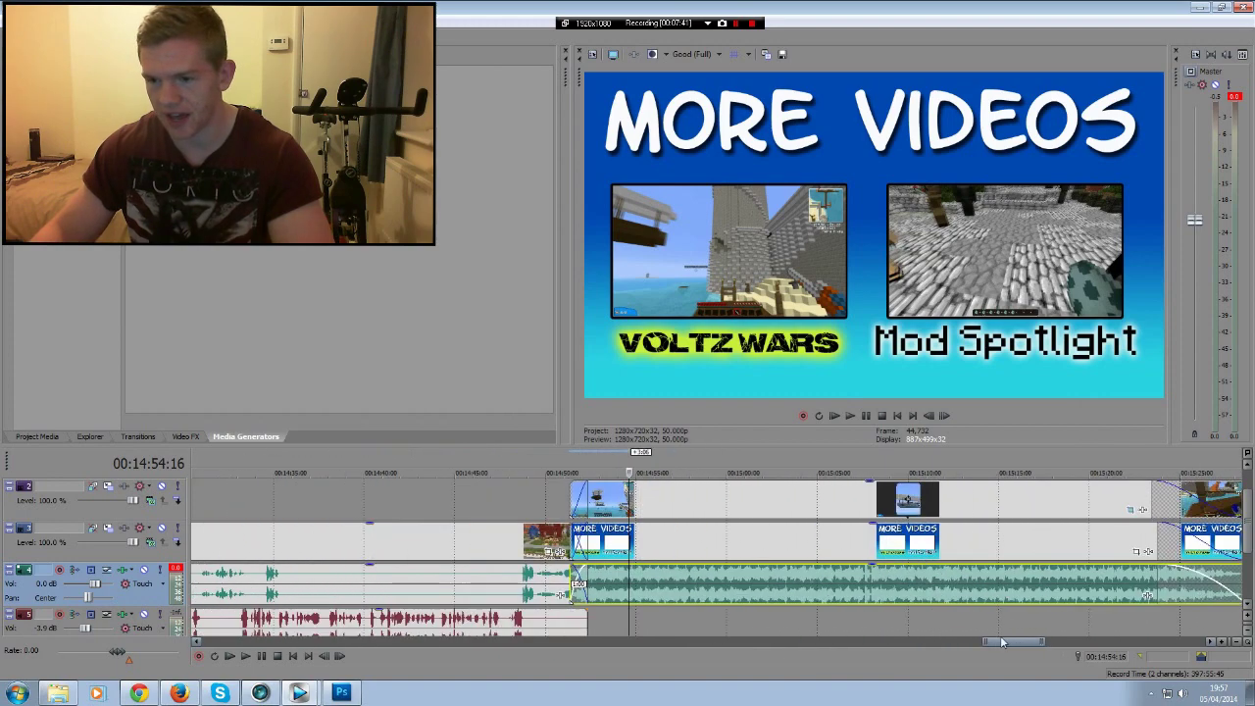
{"action": "left_click", "coordinate": [912, 529]}
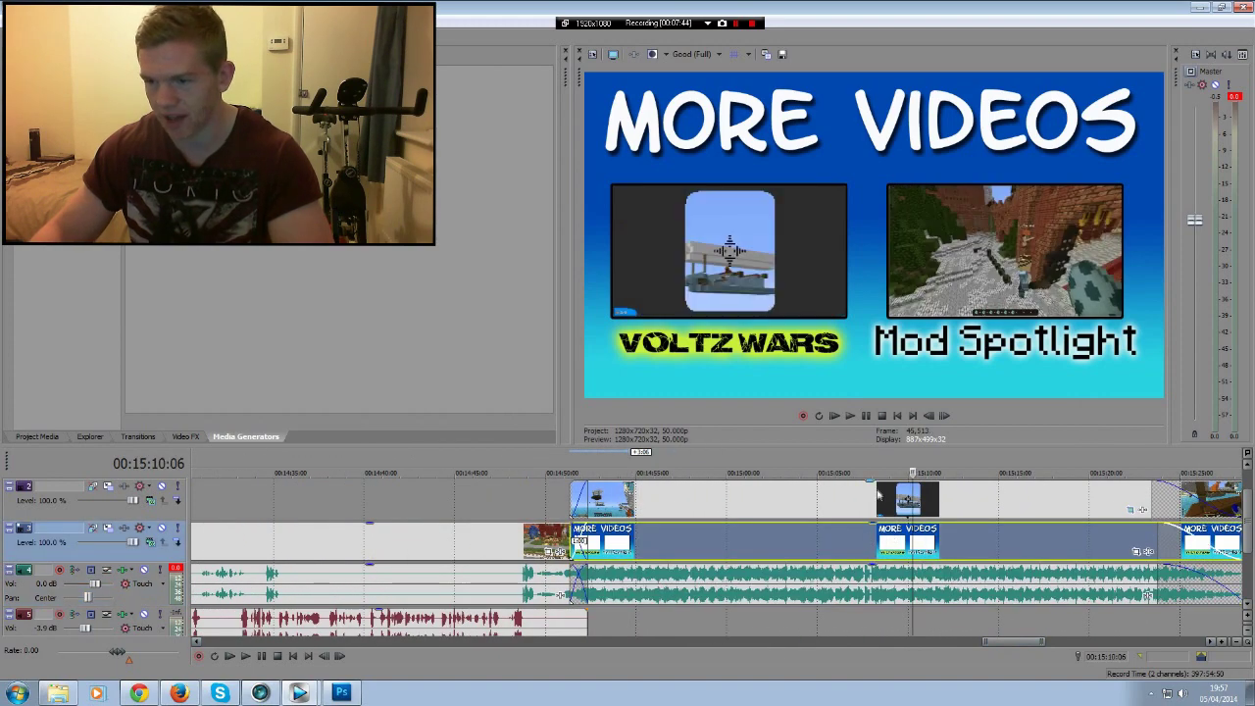
{"action": "left_click", "coordinate": [759, 504]}
{"action": "left_click_drag", "start_coordinate": [759, 504], "coordinate": [1114, 504]}
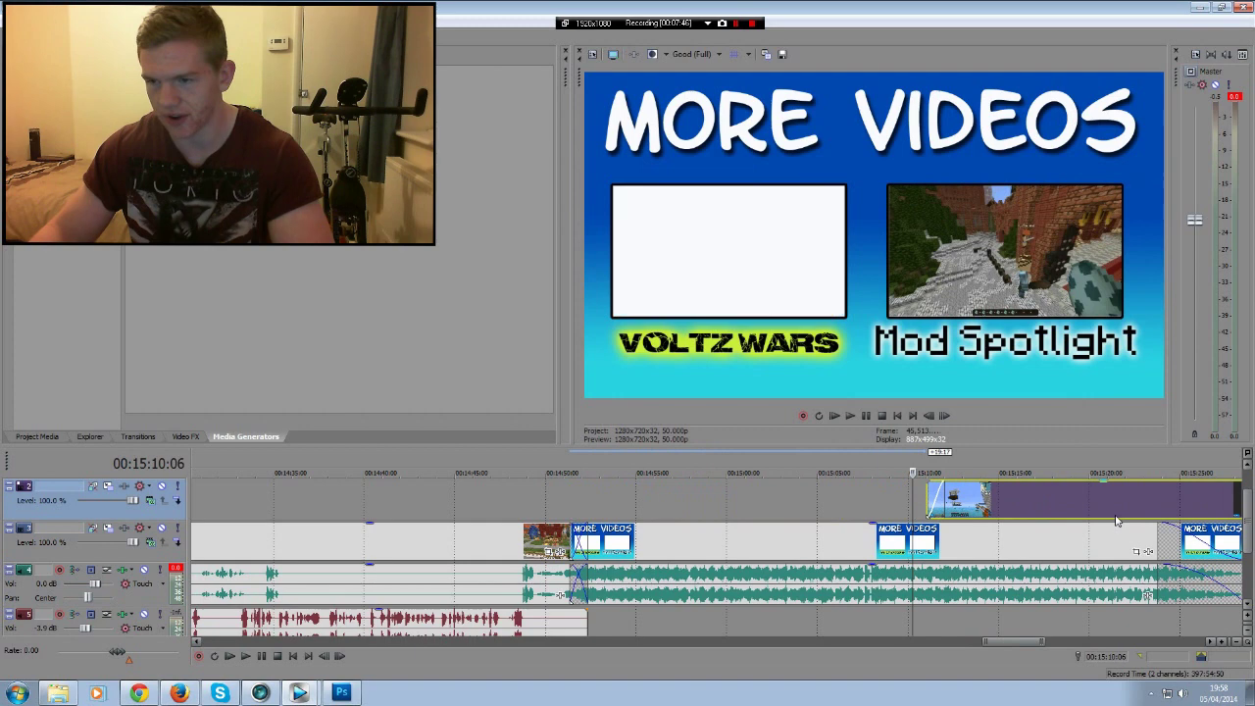
{"action": "left_click_drag", "start_coordinate": [1026, 509], "coordinate": [670, 505]}
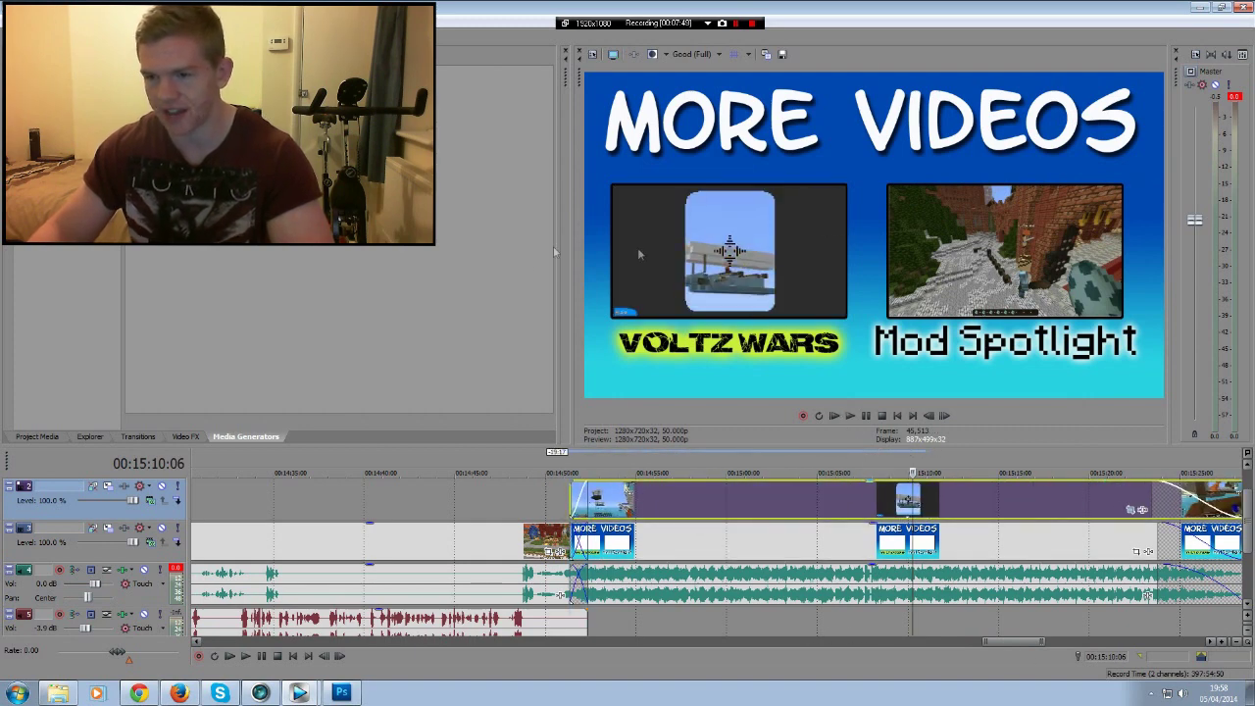
Reset the Voltz Wars clip's pan/crop framing to full frame and view the outro at 00:15:17:17
{"action": "scroll", "coordinate": [1142, 509], "scroll_direction": "right", "scroll_amount": 3}
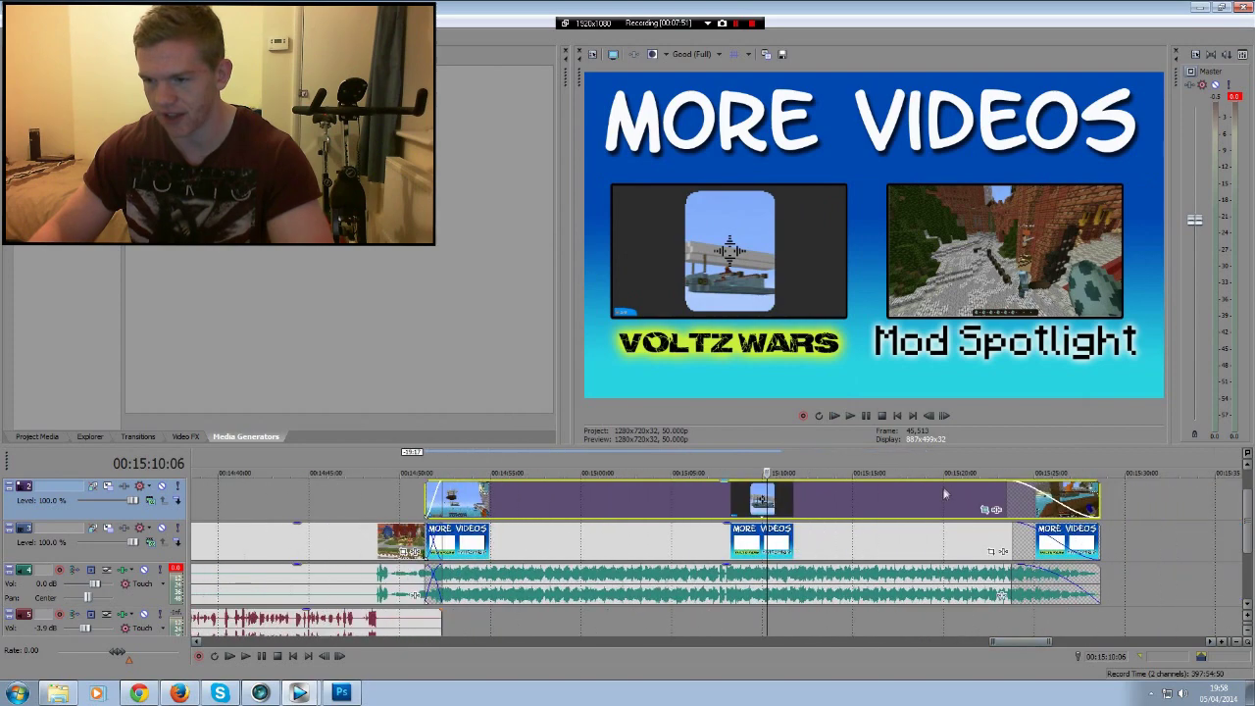
{"action": "left_click", "coordinate": [989, 510]}
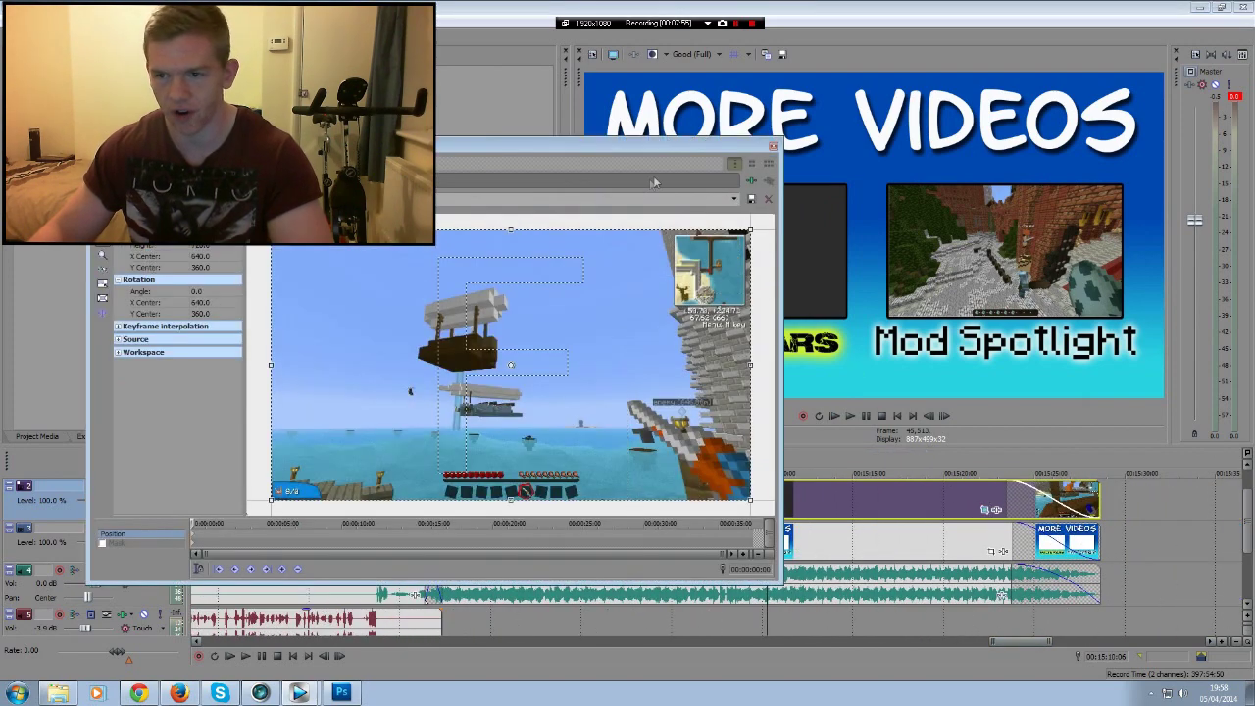
{"action": "left_click", "coordinate": [773, 148]}
{"action": "left_click", "coordinate": [636, 461]}
{"action": "left_click", "coordinate": [901, 452]}
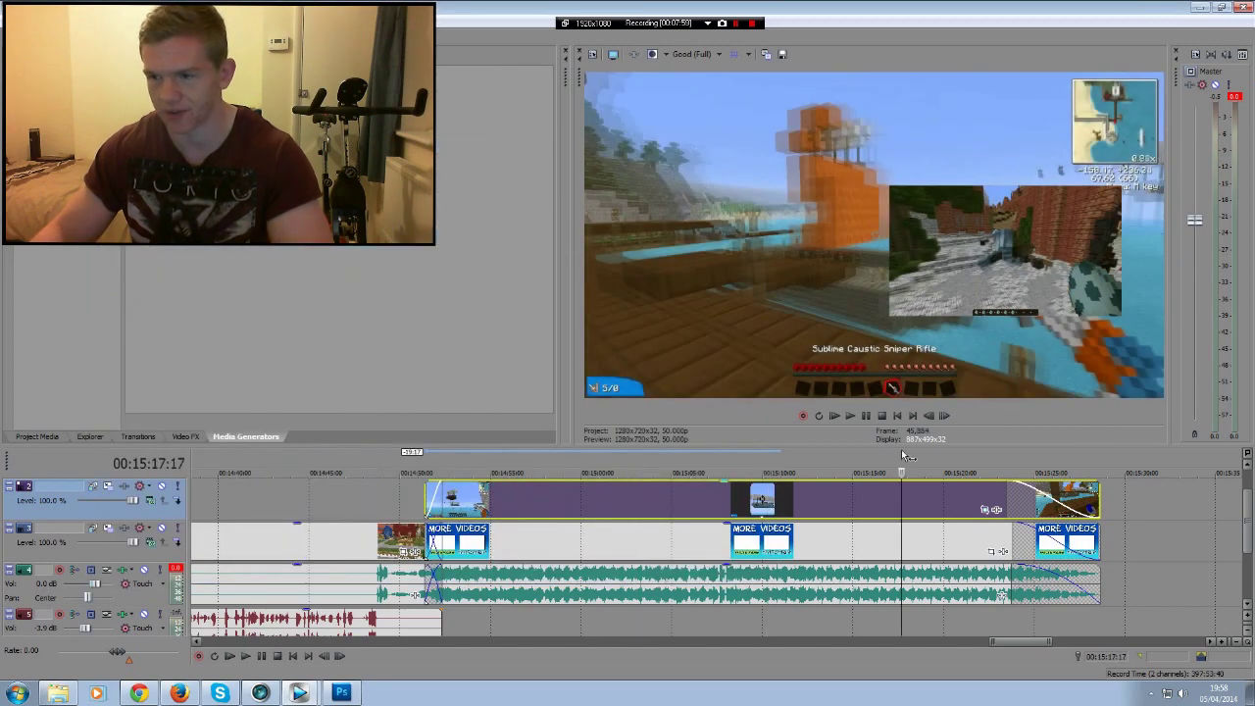
Shrink the Voltz Wars video by enlarging its pan/crop frame to about 2,007 wide
{"action": "left_click", "coordinate": [986, 510]}
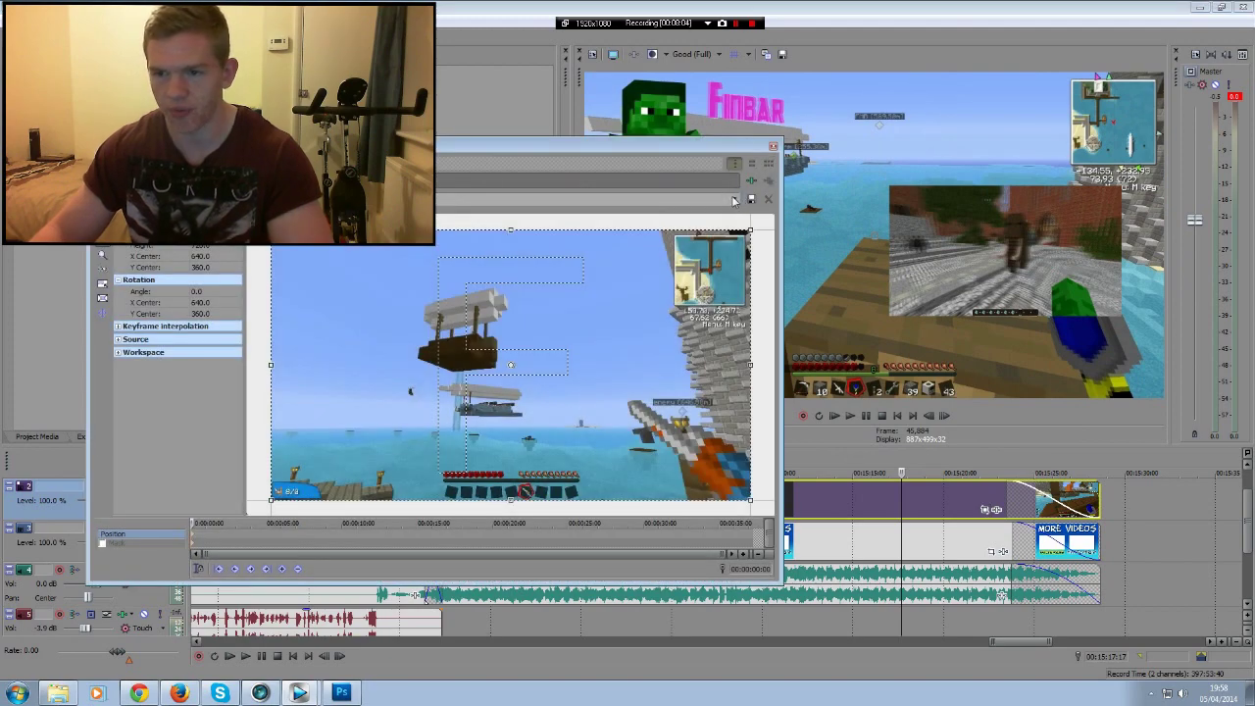
{"action": "left_click_drag", "start_coordinate": [750, 231], "coordinate": [1023, 167]}
{"action": "left_click_drag", "start_coordinate": [581, 149], "coordinate": [439, 314]}
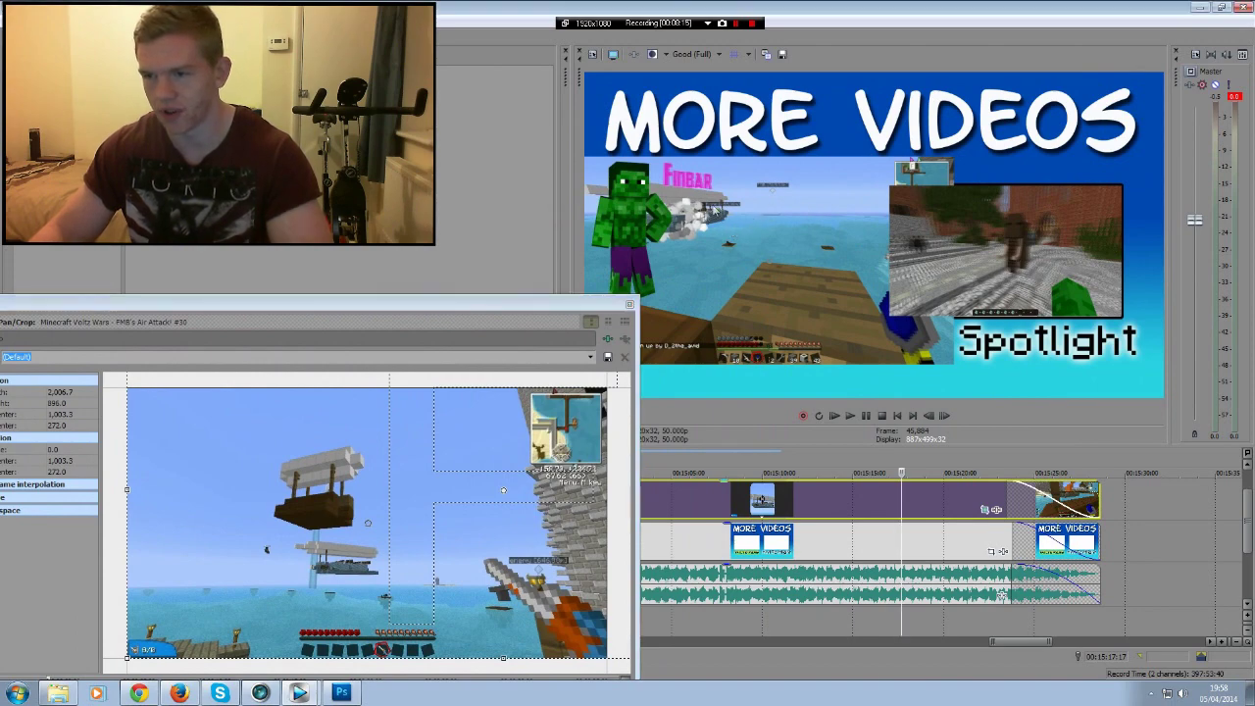
{"action": "left_click_drag", "start_coordinate": [385, 312], "coordinate": [520, 209]}
Try the Top Left Facecam pan/crop preset on the Voltz Wars clip, replace it with the Left hand outro preset, and close the settings
{"action": "left_click", "coordinate": [727, 254]}
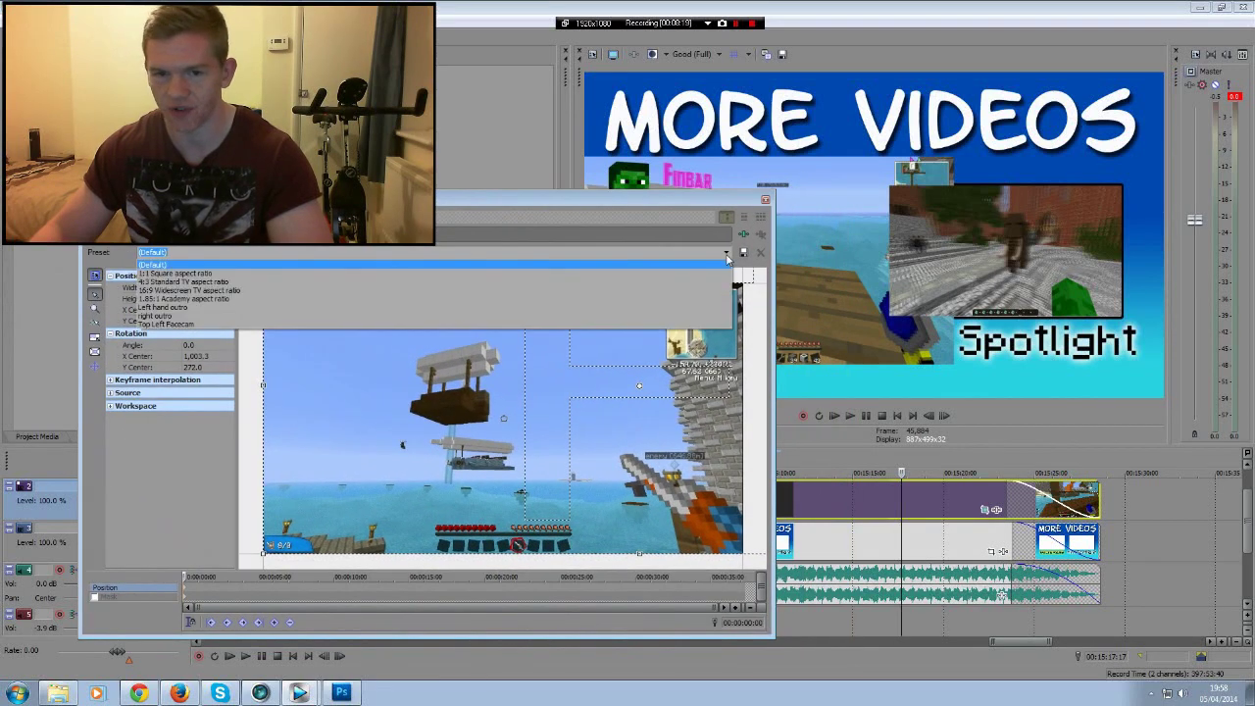
{"action": "left_click", "coordinate": [178, 324]}
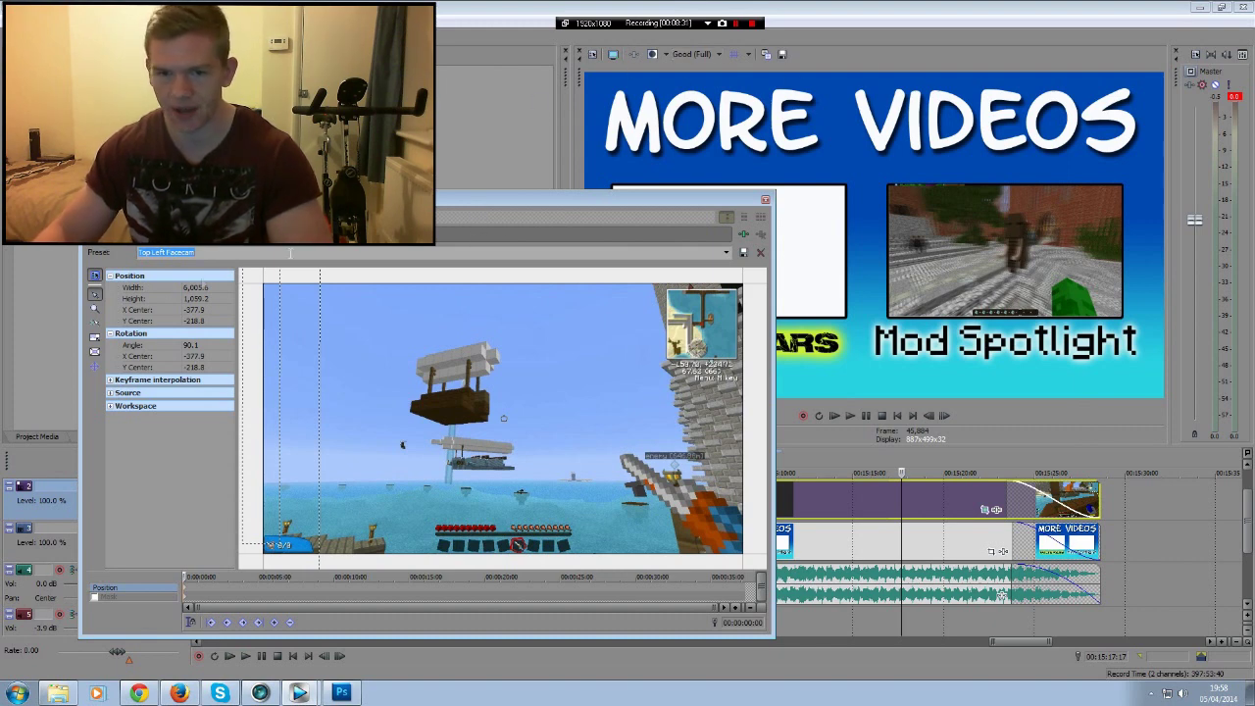
{"action": "left_click", "coordinate": [725, 251]}
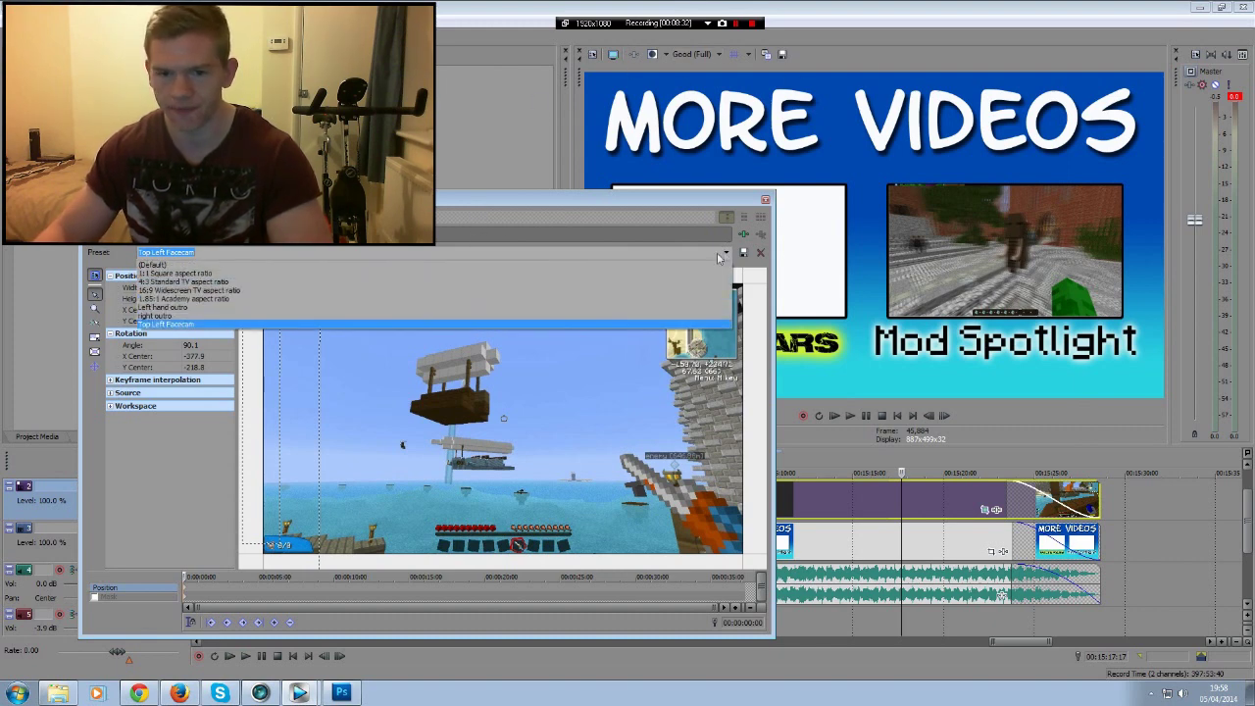
{"action": "left_click", "coordinate": [300, 310]}
{"action": "left_click_drag", "start_coordinate": [439, 199], "coordinate": [571, 242]}
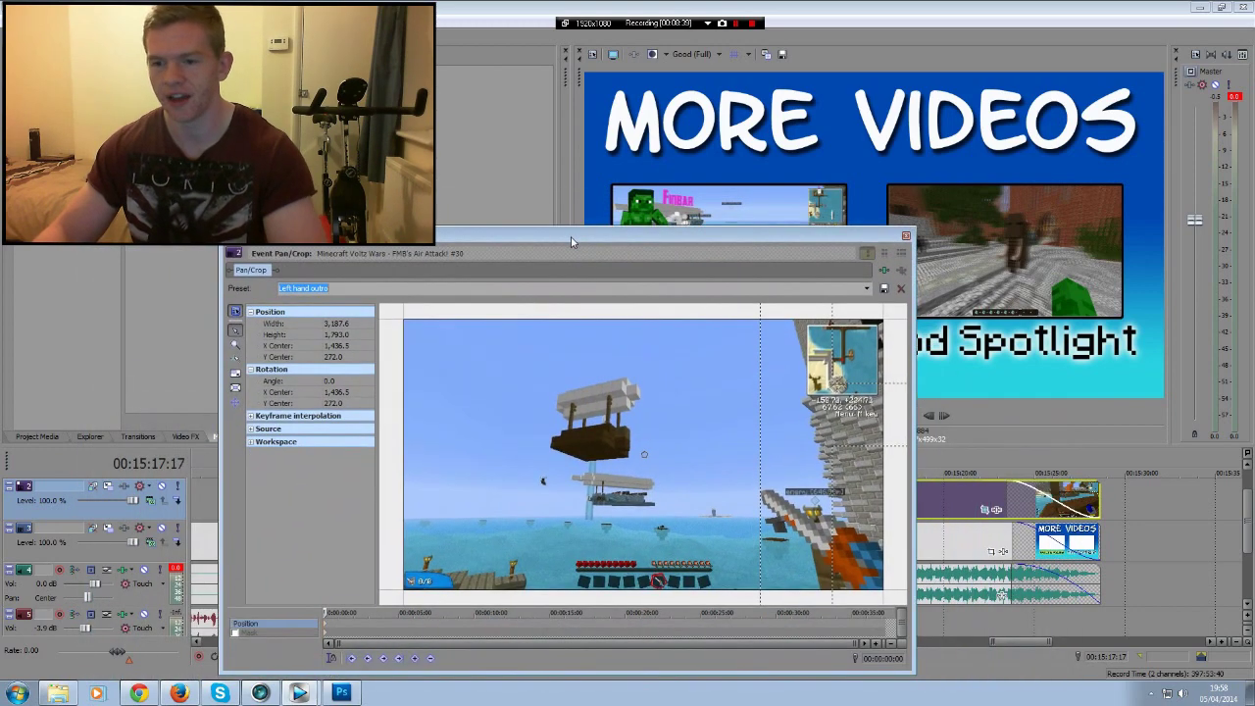
{"action": "left_click", "coordinate": [905, 235]}
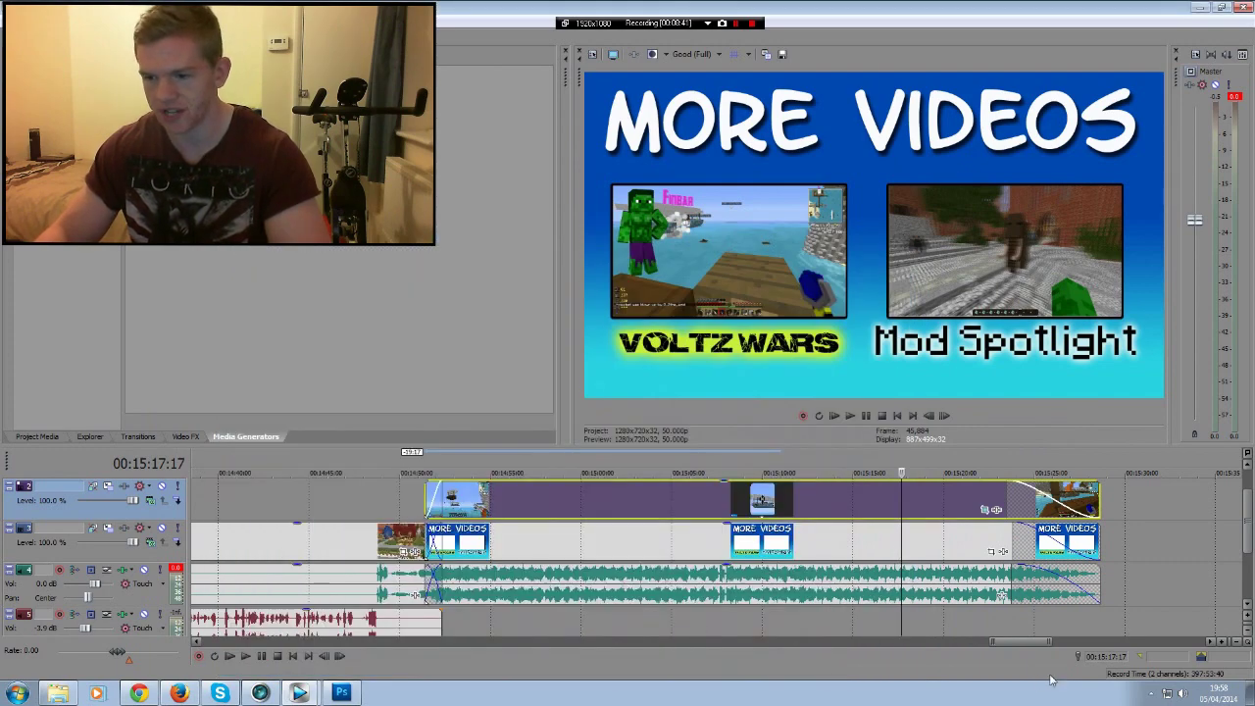
View the outro at 00:15:04:15, close this project, and switch to the other open Vegas Pro project
{"action": "mouse_move", "coordinate": [1020, 641]}
{"action": "left_mouse_down"}
{"action": "mouse_move", "coordinate": [1000, 641]}
{"action": "mouse_move", "coordinate": [1023, 641]}
{"action": "left_mouse_up"}
{"action": "left_click", "coordinate": [612, 464]}
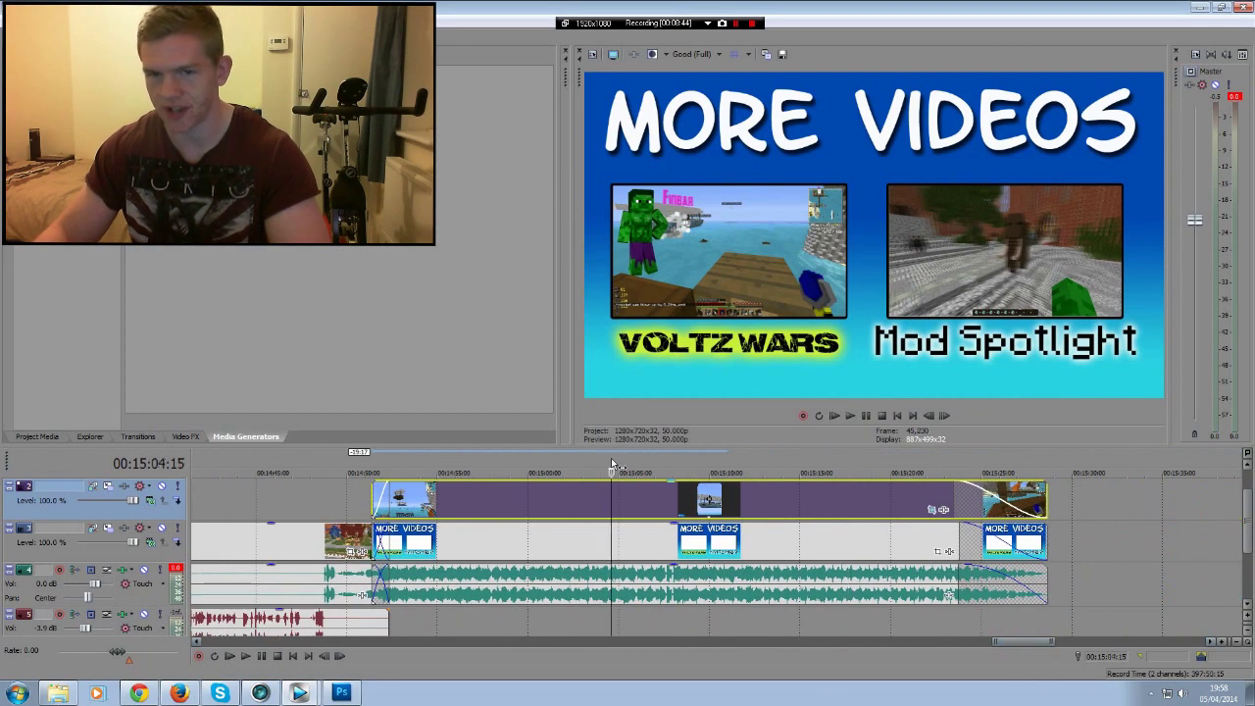
{"action": "left_click", "coordinate": [1242, 8]}
{"action": "left_click", "coordinate": [685, 285]}
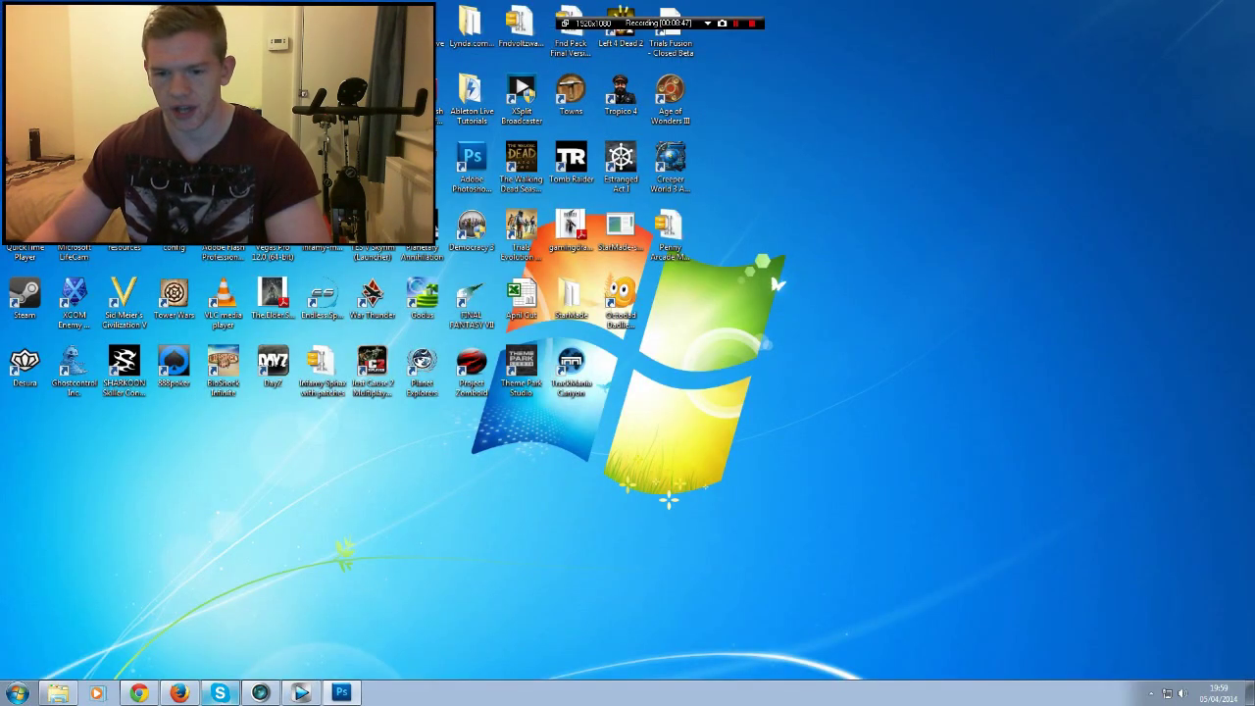
{"action": "left_click", "coordinate": [299, 693]}
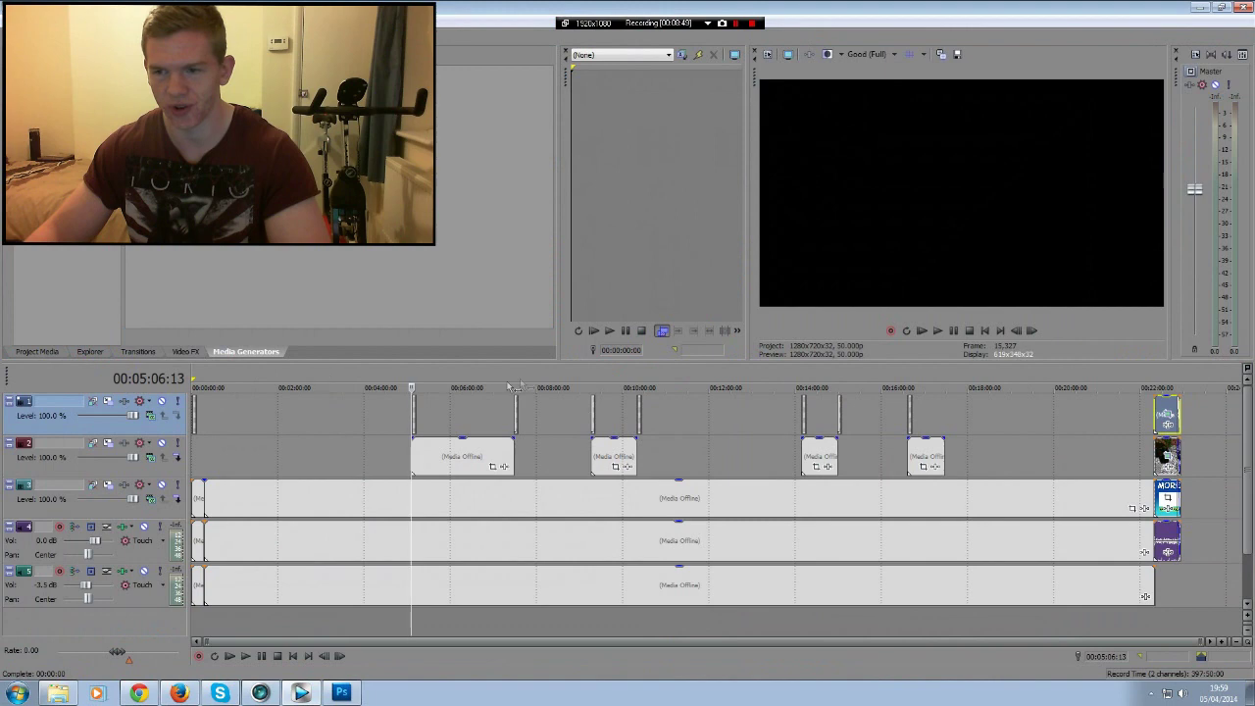
Look over the layout of clips along the second project's timeline and return to its start
{"action": "left_click", "coordinate": [643, 378]}
{"action": "left_click", "coordinate": [967, 380]}
{"action": "left_click", "coordinate": [1114, 382]}
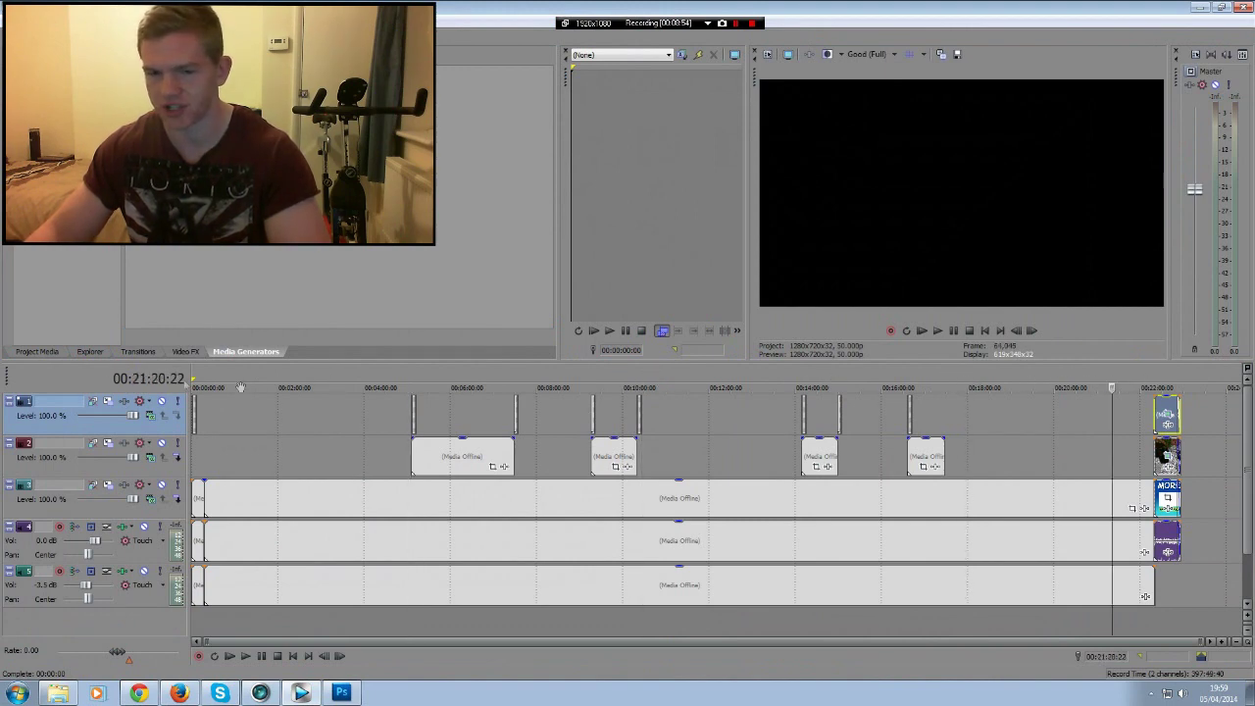
{"action": "left_click", "coordinate": [195, 380]}
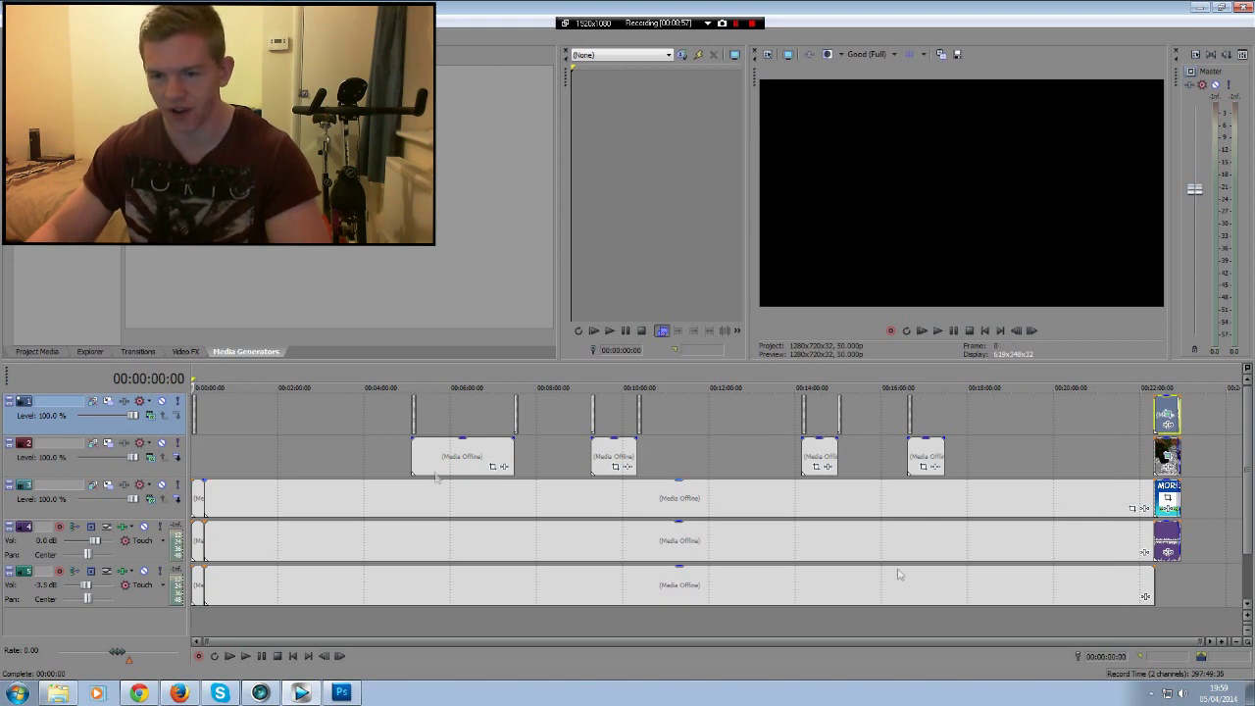
Preview the green character overlay clip at the beginning of the timeline, playing it from 00:00:01:07
{"action": "left_click", "coordinate": [1221, 642]}
{"action": "left_click", "coordinate": [1220, 642]}
{"action": "left_click", "coordinate": [1220, 642]}
{"action": "left_click", "coordinate": [1221, 642]}
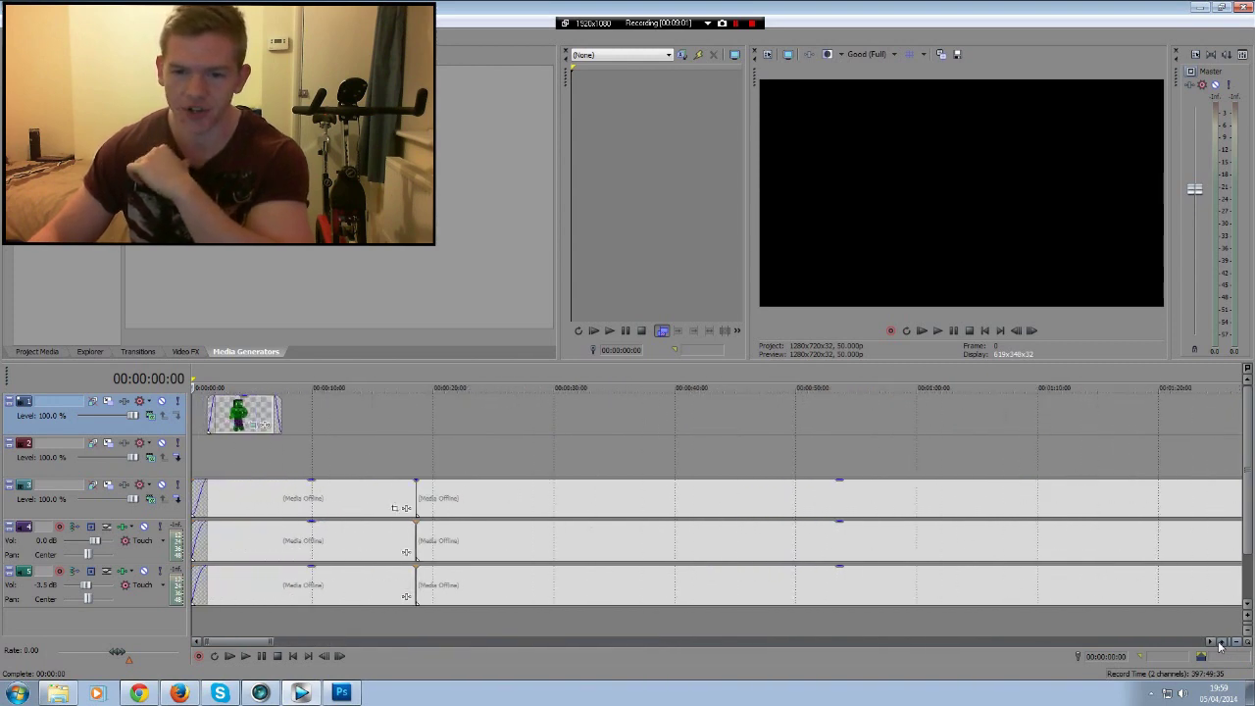
{"action": "left_click", "coordinate": [1221, 642]}
{"action": "left_click", "coordinate": [218, 385]}
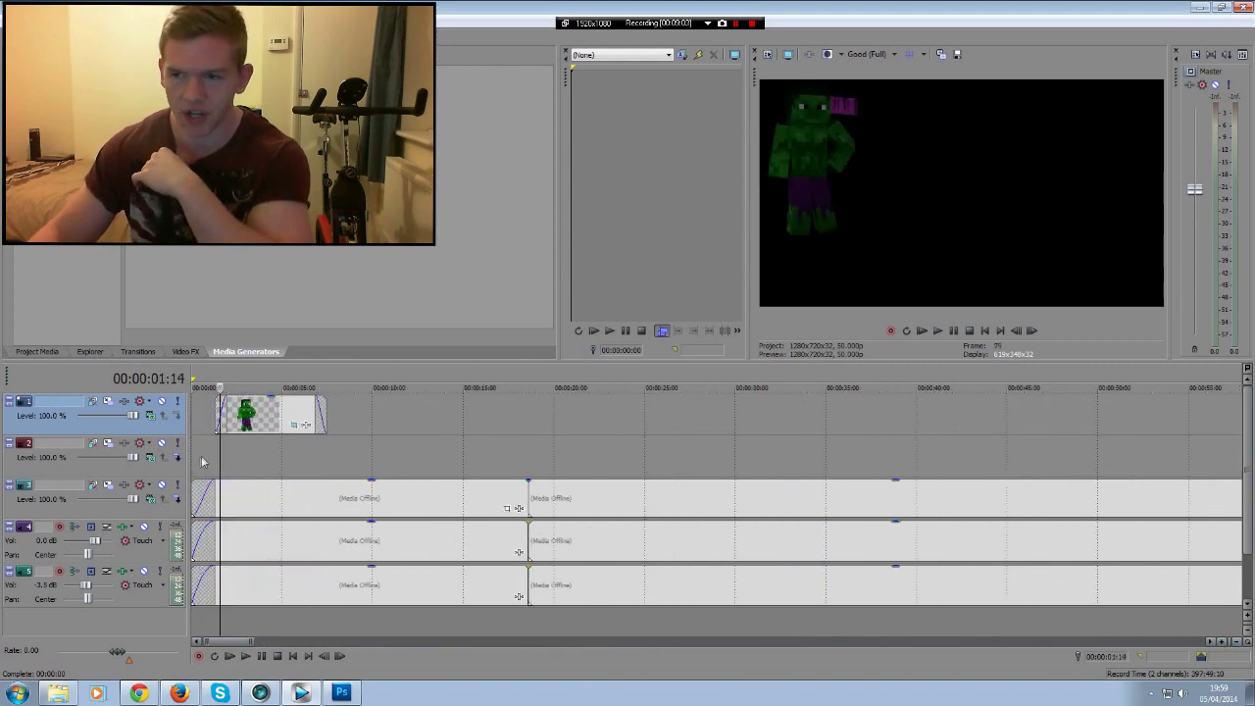
{"action": "left_click", "coordinate": [215, 385]}
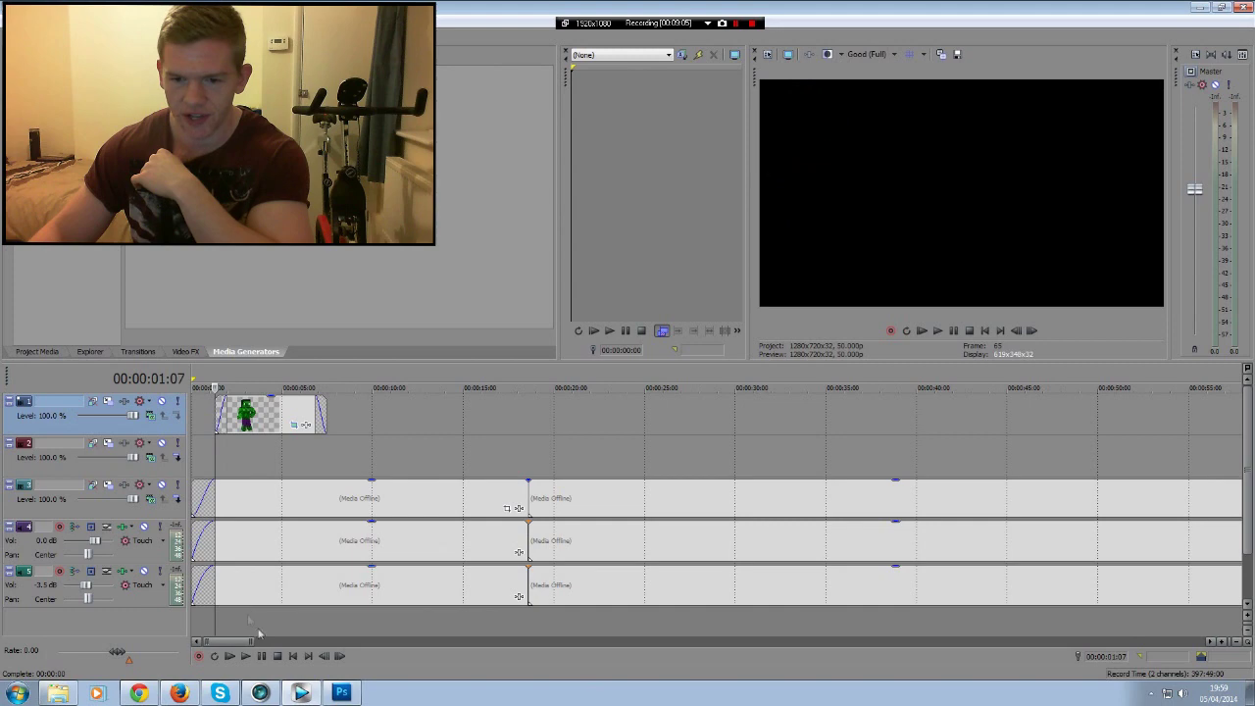
{"action": "left_click", "coordinate": [245, 656]}
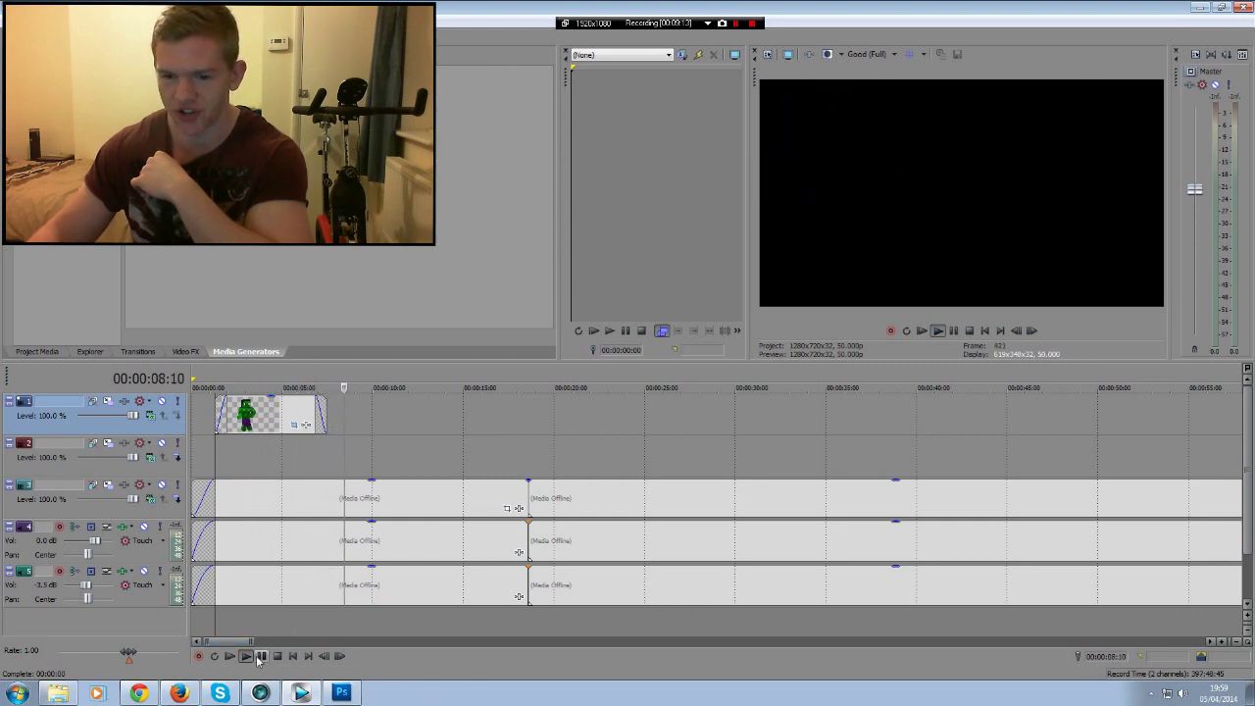
Set the alpha channel to Premultiplied in the media properties of the green character overlay clip
{"action": "left_click_drag", "start_coordinate": [238, 642], "coordinate": [322, 642]}
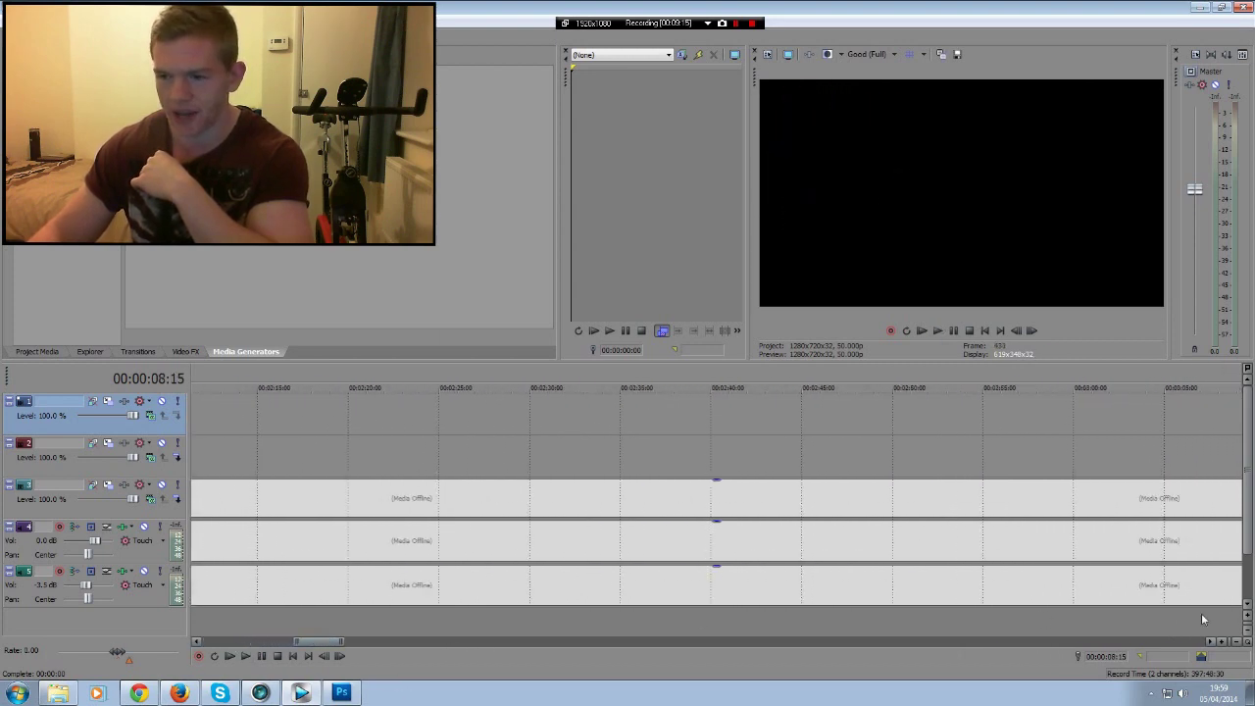
{"action": "left_click", "coordinate": [1232, 642]}
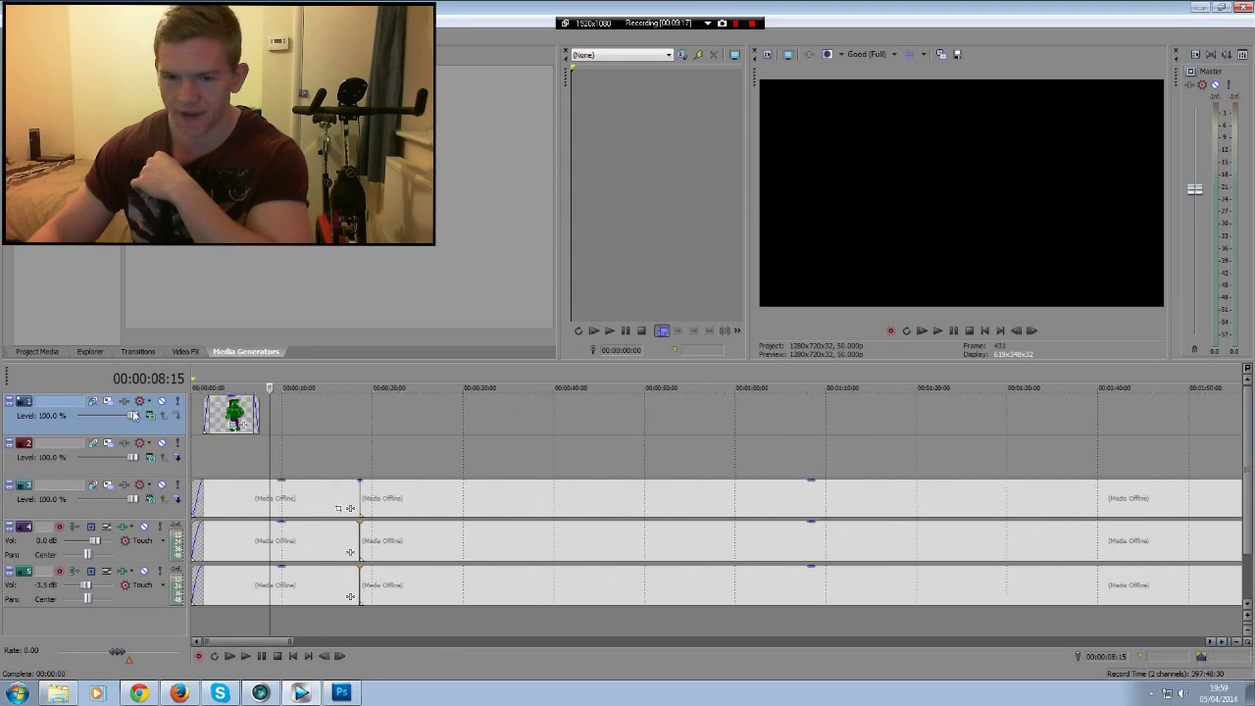
{"action": "left_click", "coordinate": [216, 419]}
{"action": "right_click", "coordinate": [218, 419]}
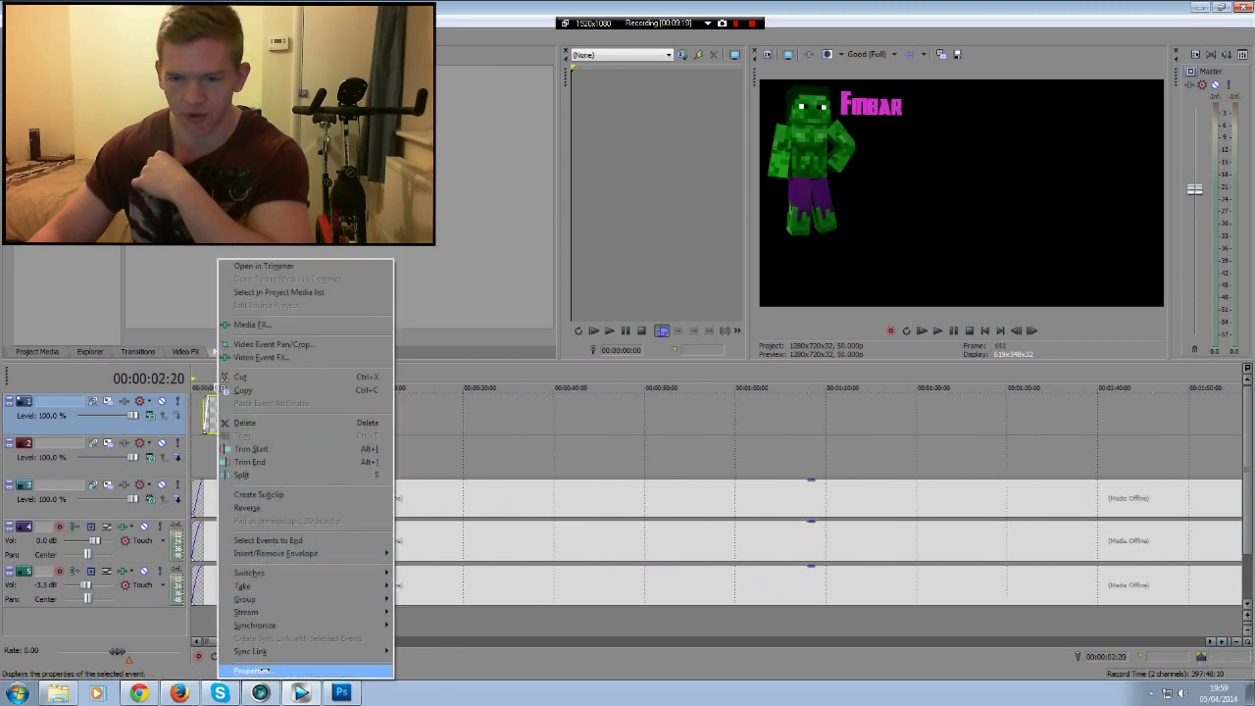
{"action": "left_click", "coordinate": [265, 671]}
{"action": "left_click", "coordinate": [566, 126]}
{"action": "left_click", "coordinate": [643, 359]}
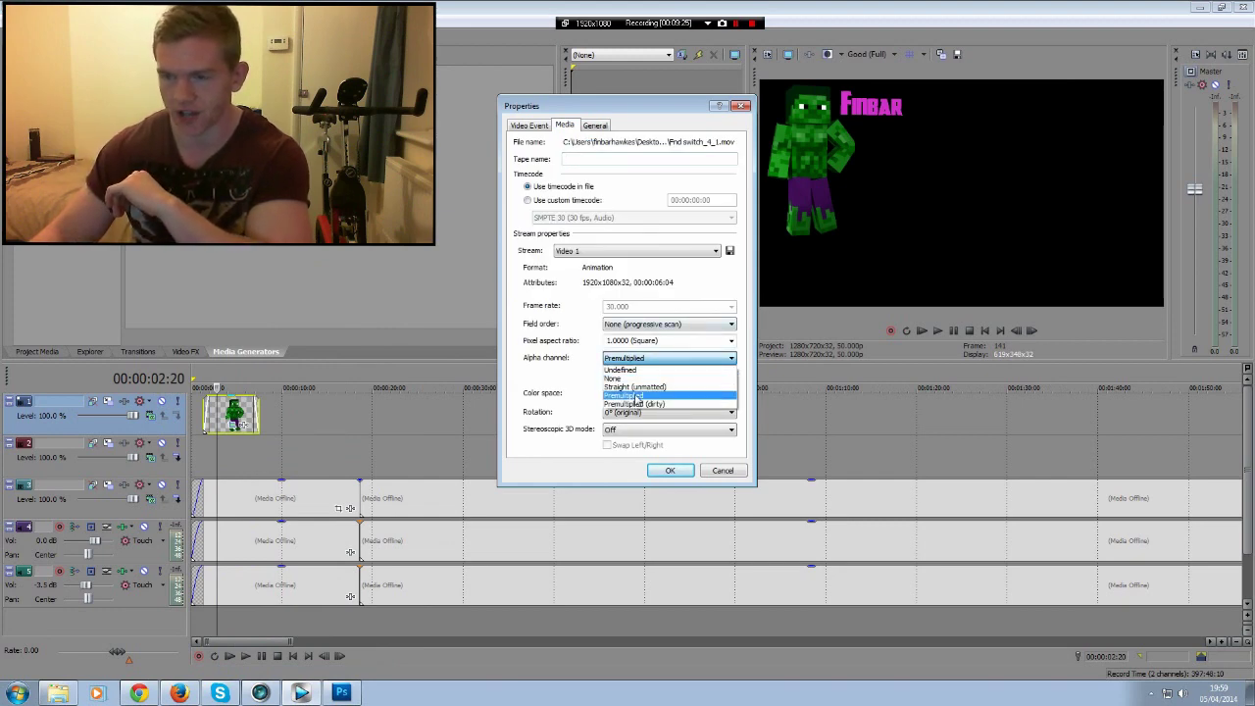
{"action": "left_click", "coordinate": [638, 395]}
{"action": "left_click", "coordinate": [671, 471]}
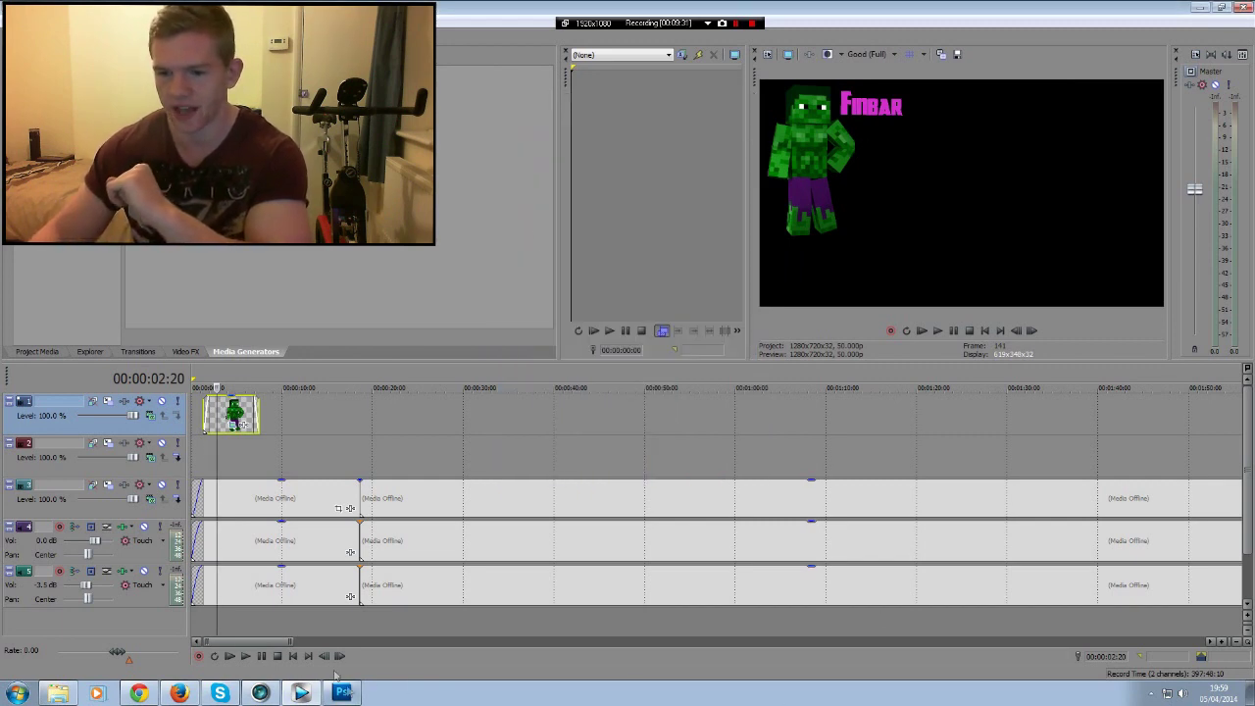
Look over the overlay clips farther along the second project's timeline and fit the whole project in view
{"action": "left_click_drag", "start_coordinate": [256, 642], "coordinate": [440, 644]}
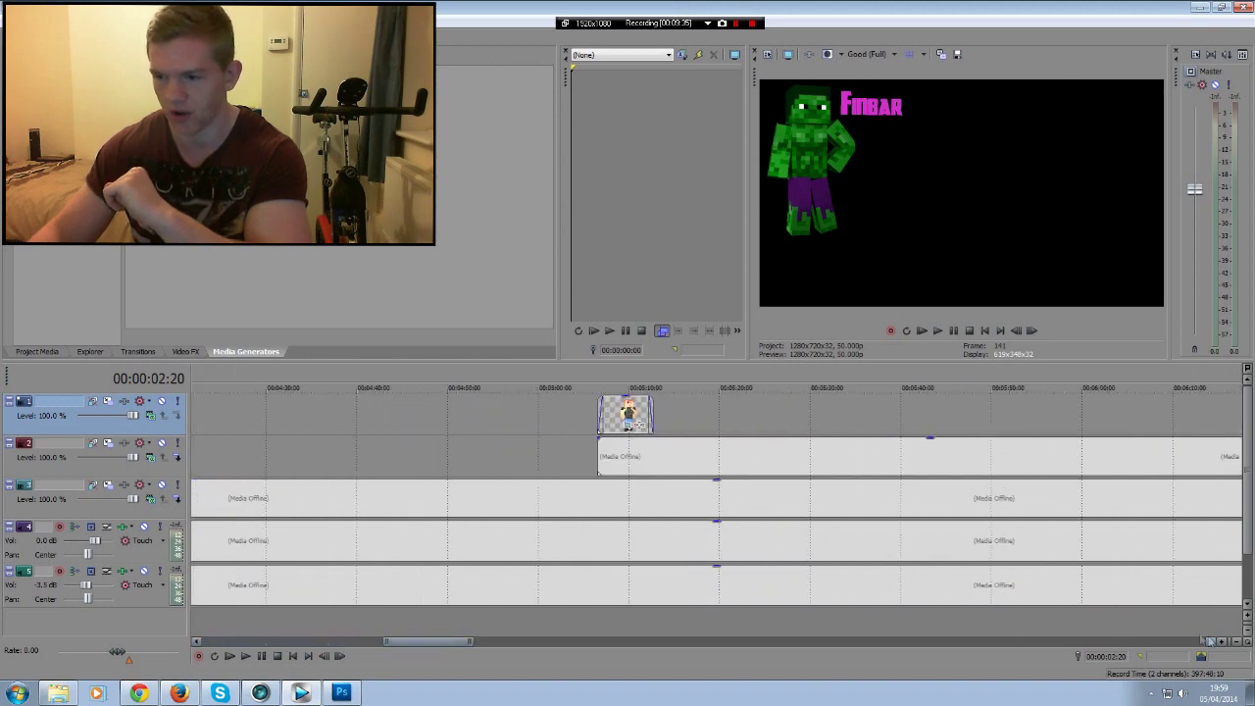
{"action": "left_click", "coordinate": [1237, 644]}
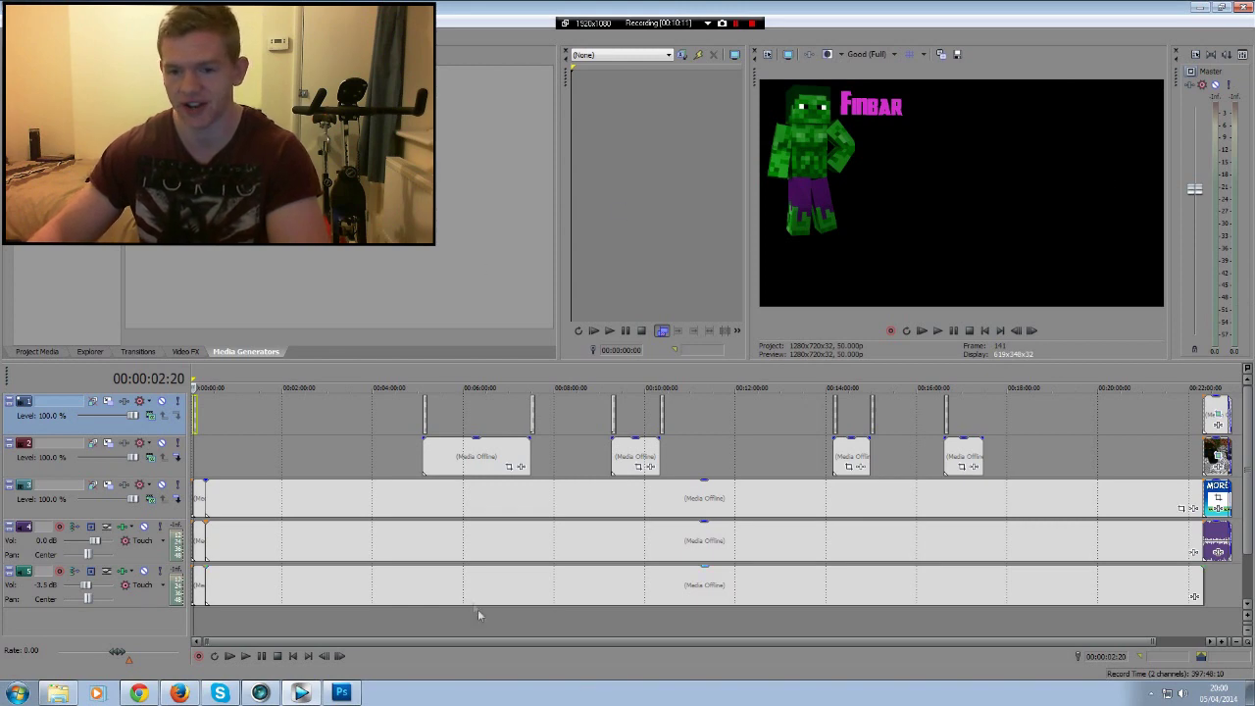
{"action": "left_click_drag", "start_coordinate": [573, 644], "coordinate": [792, 378]}
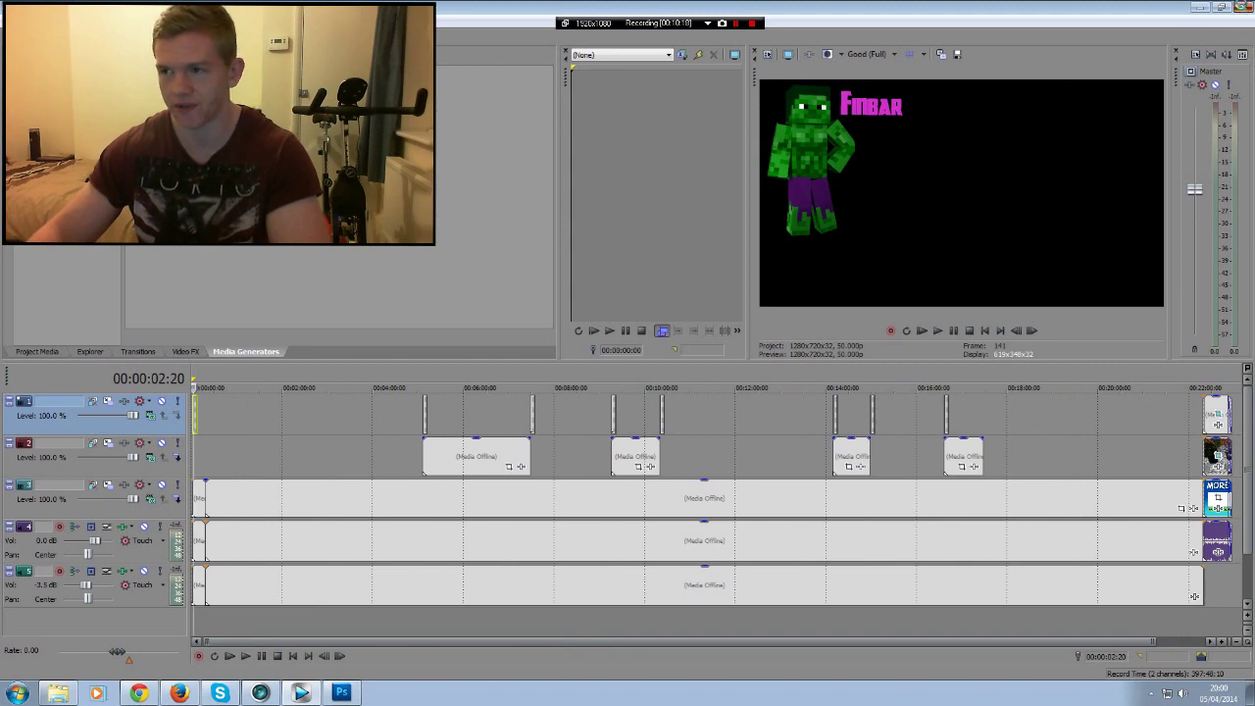
Close the Vegas Pro project and switch to the arcade.psd thumbnail in Photoshop
{"action": "left_click", "coordinate": [1242, 7]}
{"action": "left_click", "coordinate": [683, 285]}
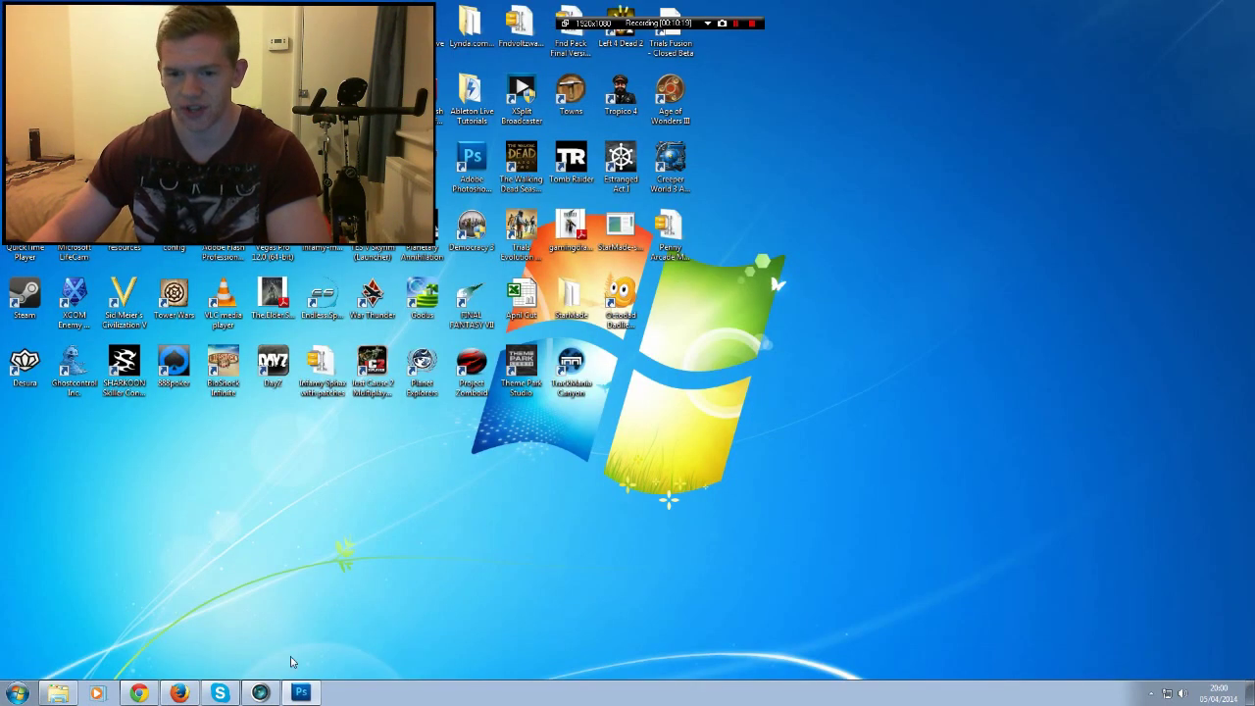
{"action": "left_click", "coordinate": [300, 693]}
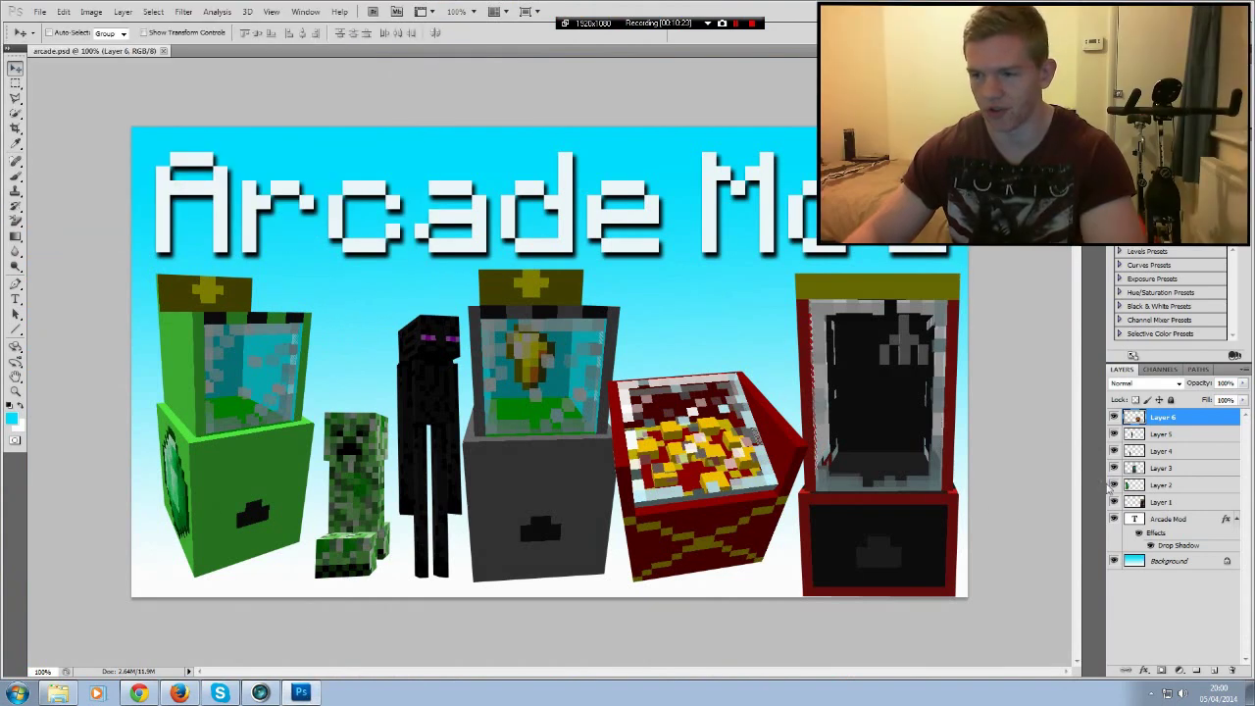
Widen the panel area beside the canvas and move the tall red arcade machine on Layer 1 slightly upward
{"action": "left_click_drag", "start_coordinate": [1102, 475], "coordinate": [981, 475]}
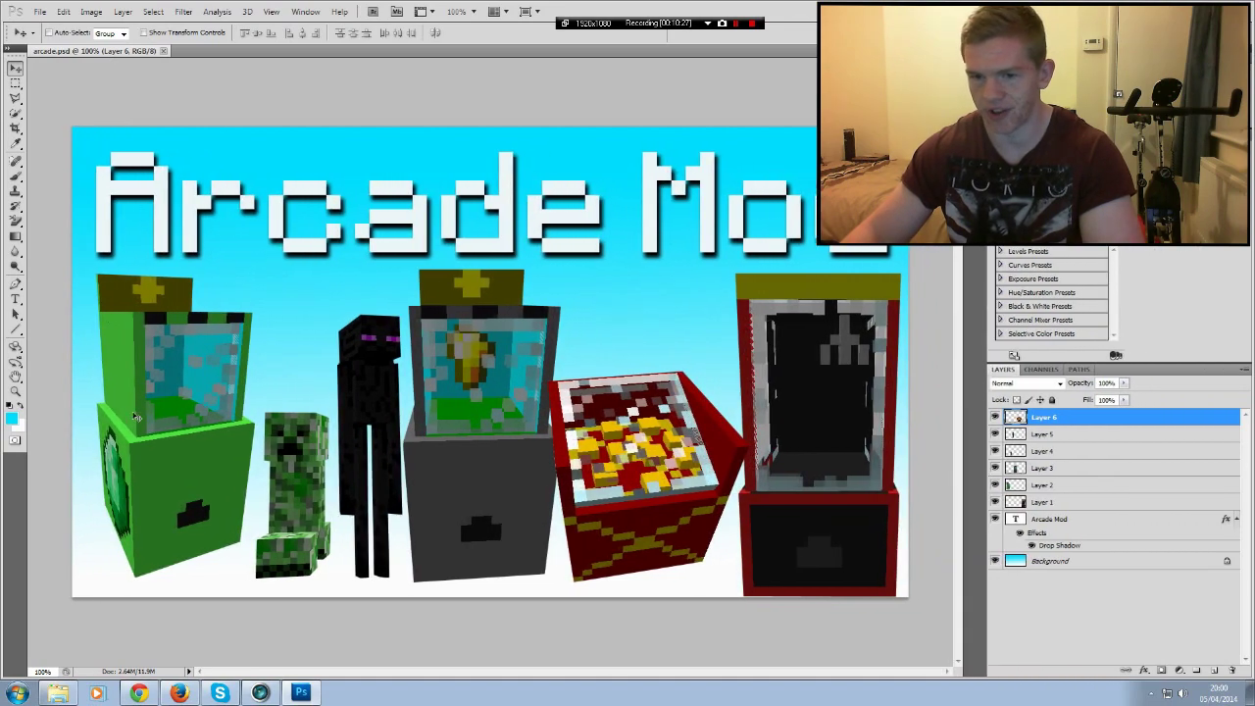
{"action": "left_click", "coordinate": [1020, 503]}
{"action": "left_click_drag", "start_coordinate": [533, 469], "coordinate": [520, 452]}
{"action": "mouse_move", "coordinate": [800, 371]}
{"action": "left_mouse_down"}
{"action": "mouse_move", "coordinate": [458, 229]}
{"action": "mouse_move", "coordinate": [514, 271]}
{"action": "mouse_move", "coordinate": [810, 376]}
{"action": "left_mouse_up"}
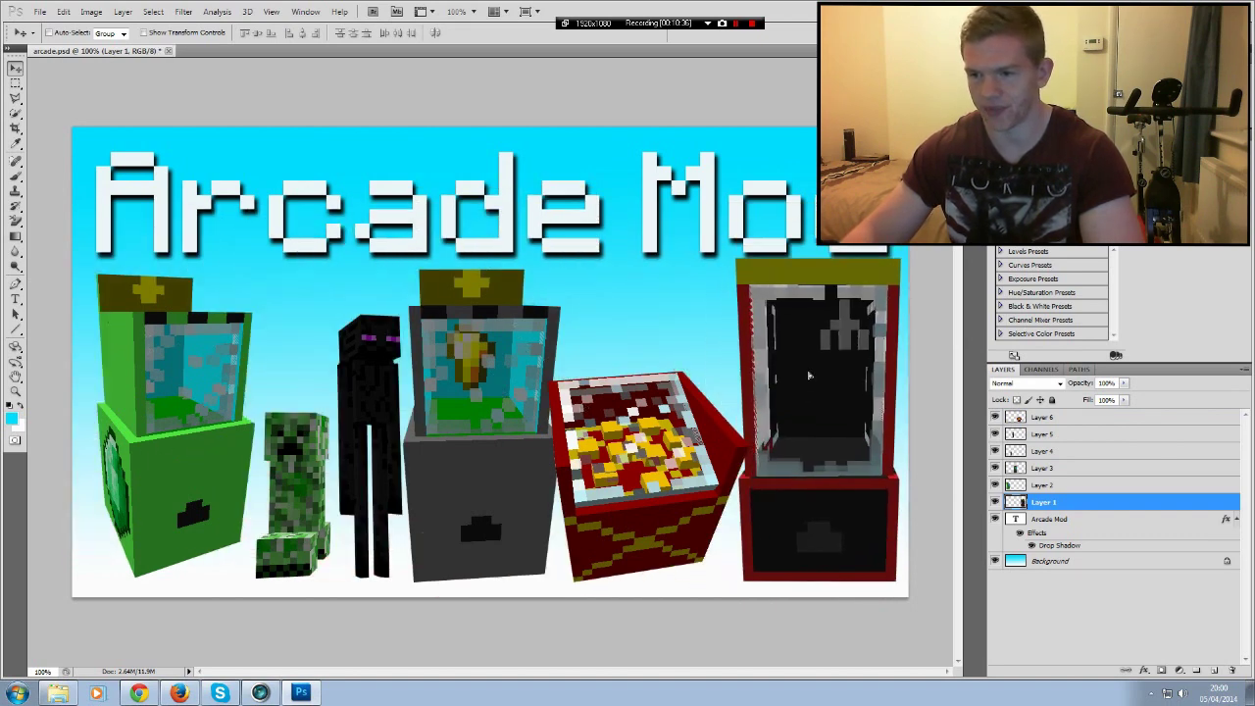
Try nudging the green machine on Layer 2 and the creeper on Layer 4, and shift Layer 3's grey machine slightly right and down
{"action": "left_click", "coordinate": [1048, 487]}
{"action": "mouse_move", "coordinate": [683, 468]}
{"action": "left_mouse_down"}
{"action": "mouse_move", "coordinate": [741, 471]}
{"action": "mouse_move", "coordinate": [679, 466]}
{"action": "left_mouse_up"}
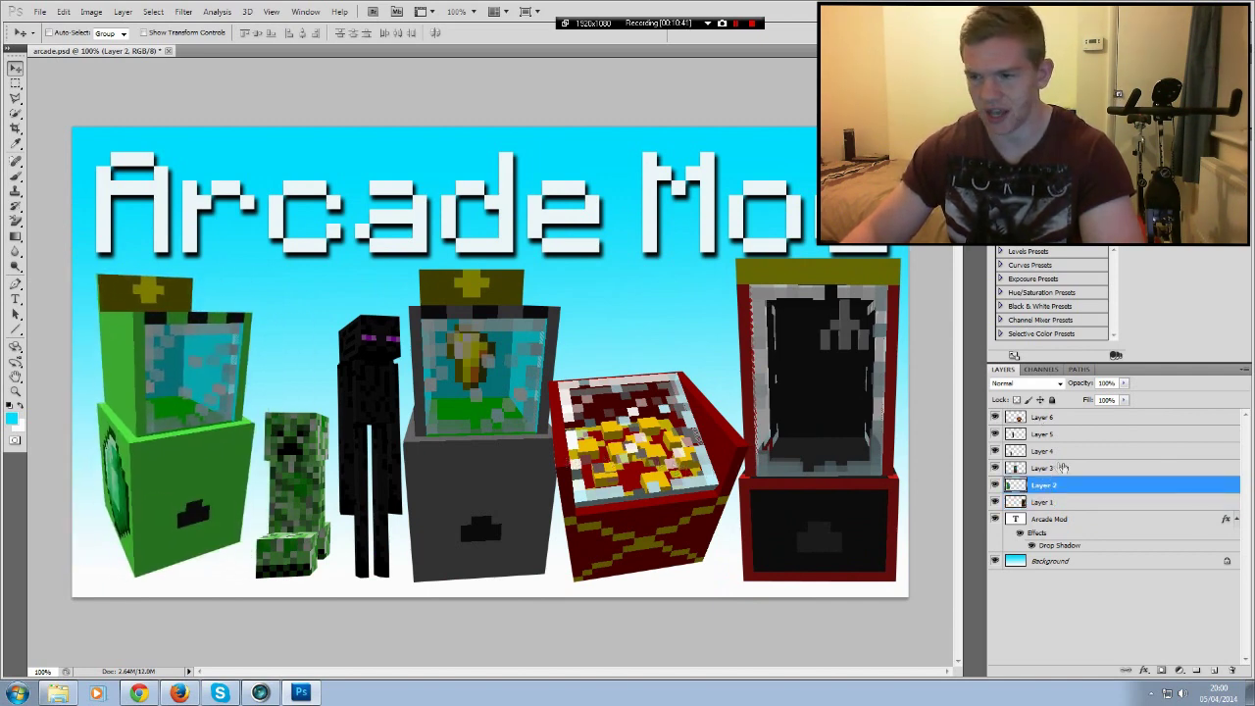
{"action": "left_click", "coordinate": [1043, 468]}
{"action": "left_click_drag", "start_coordinate": [430, 454], "coordinate": [439, 459]}
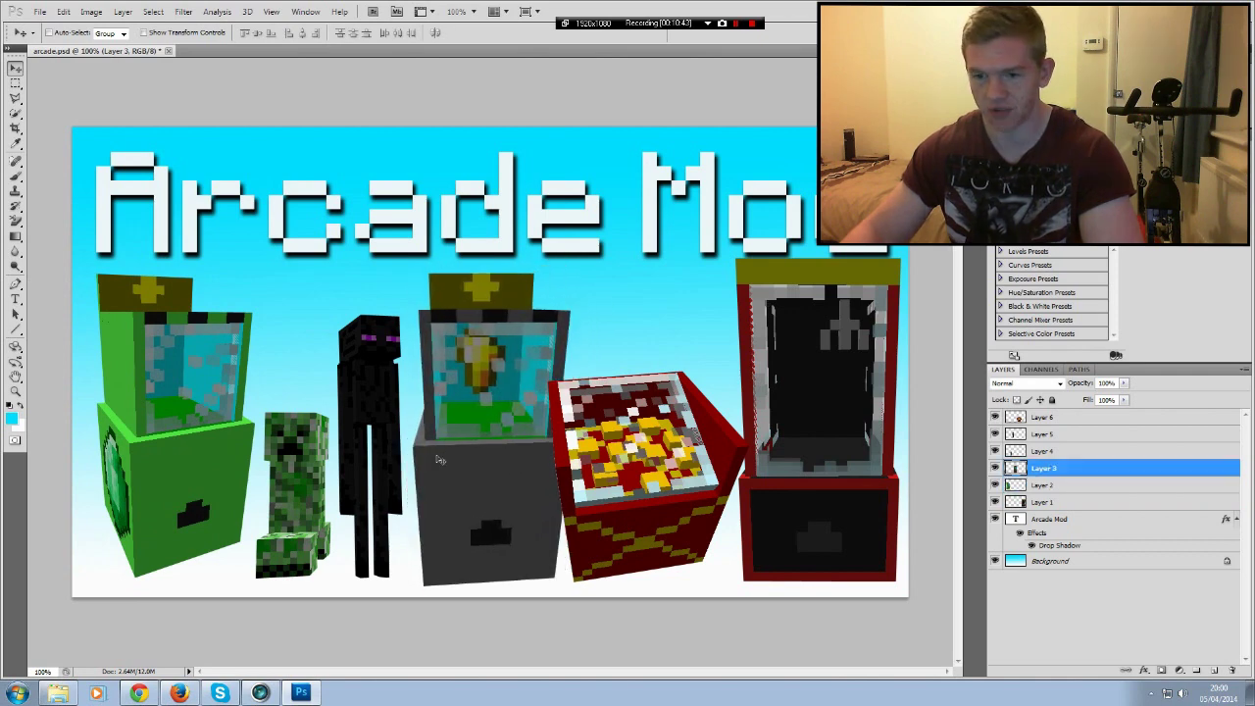
{"action": "left_click", "coordinate": [1041, 451]}
{"action": "mouse_move", "coordinate": [610, 478]}
{"action": "left_mouse_down"}
{"action": "mouse_move", "coordinate": [585, 479]}
{"action": "mouse_move", "coordinate": [609, 476]}
{"action": "left_mouse_up"}
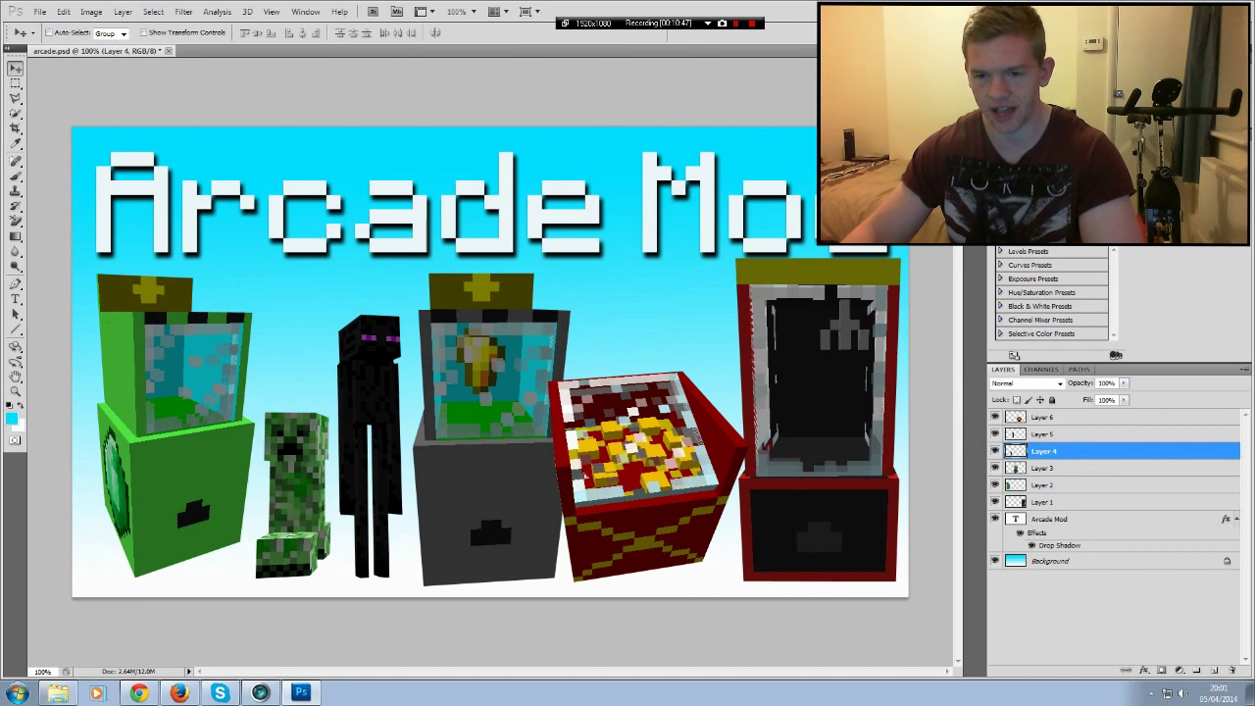
Move the red coin machine on Layer 6 slightly right, and nudge the enderman on Layer 5 down and back up
{"action": "left_click", "coordinate": [1064, 434]}
{"action": "mouse_move", "coordinate": [512, 450]}
{"action": "left_mouse_down"}
{"action": "mouse_move", "coordinate": [549, 453]}
{"action": "mouse_move", "coordinate": [510, 461]}
{"action": "left_mouse_up"}
{"action": "left_click", "coordinate": [1021, 418]}
{"action": "left_click_drag", "start_coordinate": [696, 479], "coordinate": [655, 481]}
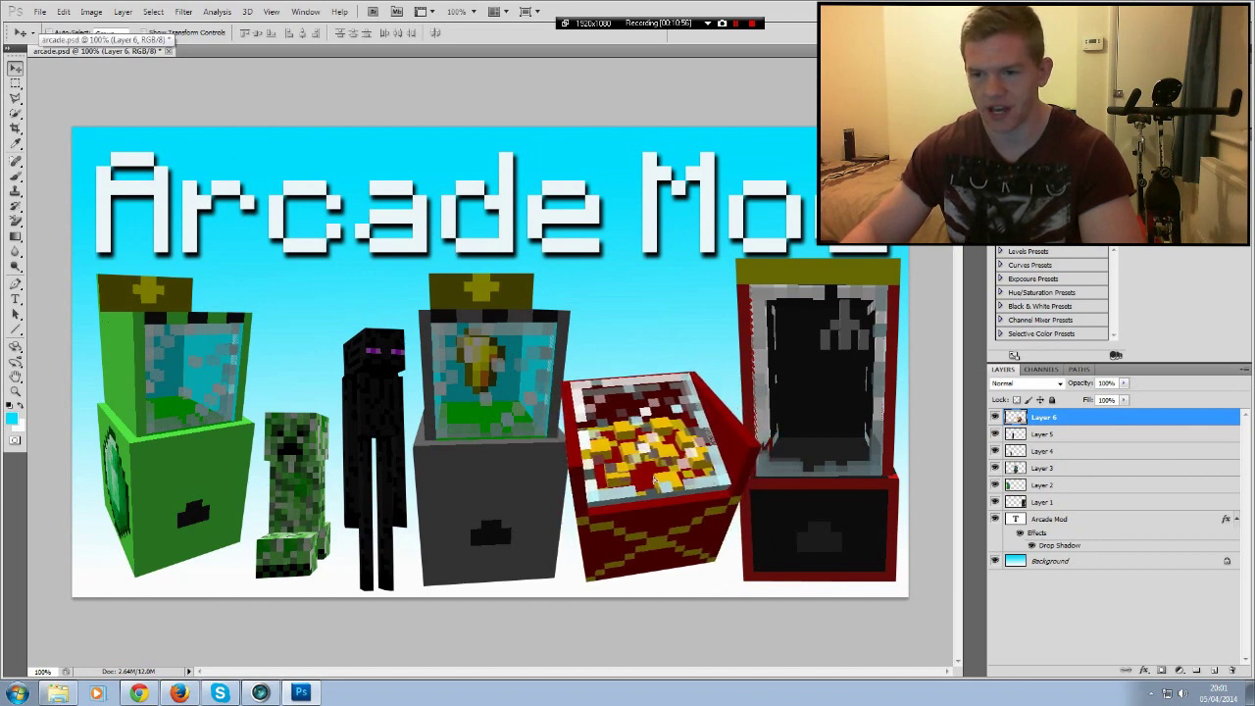
{"action": "left_click", "coordinate": [1027, 435]}
{"action": "left_click_drag", "start_coordinate": [399, 431], "coordinate": [388, 418]}
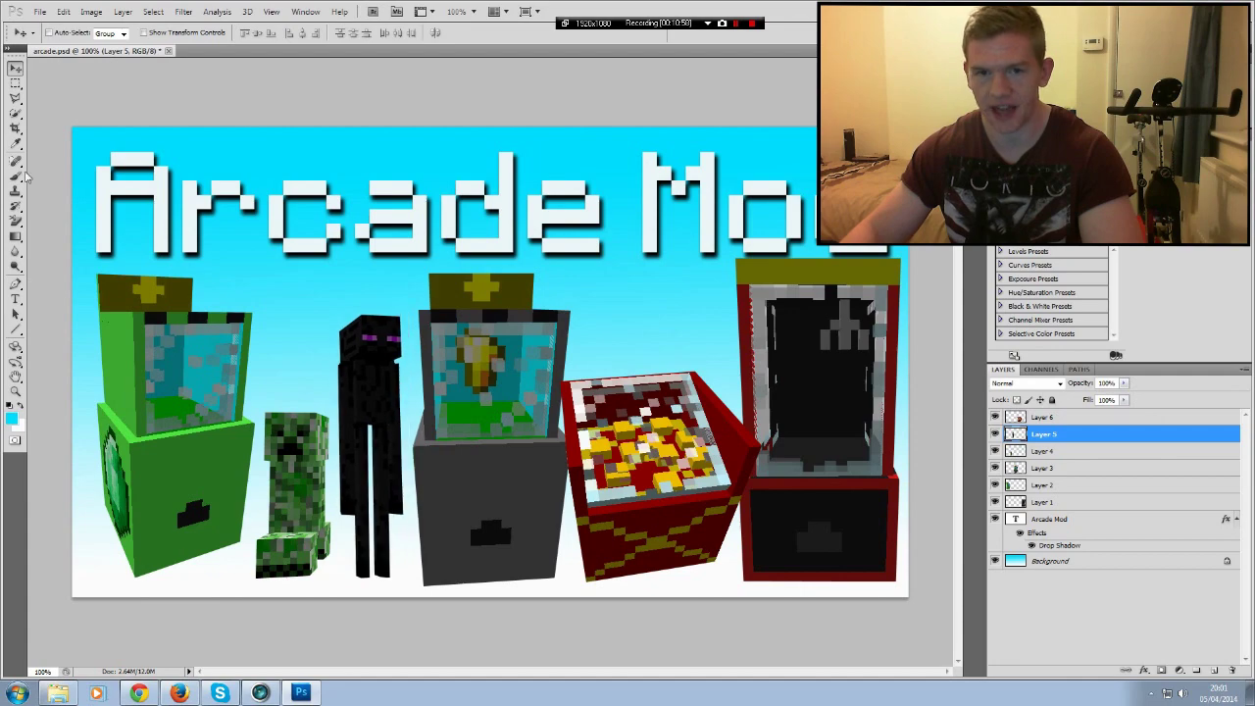
Open the Voltz4 thumbnail file from the Editable Files folder
{"action": "left_click", "coordinate": [40, 12]}
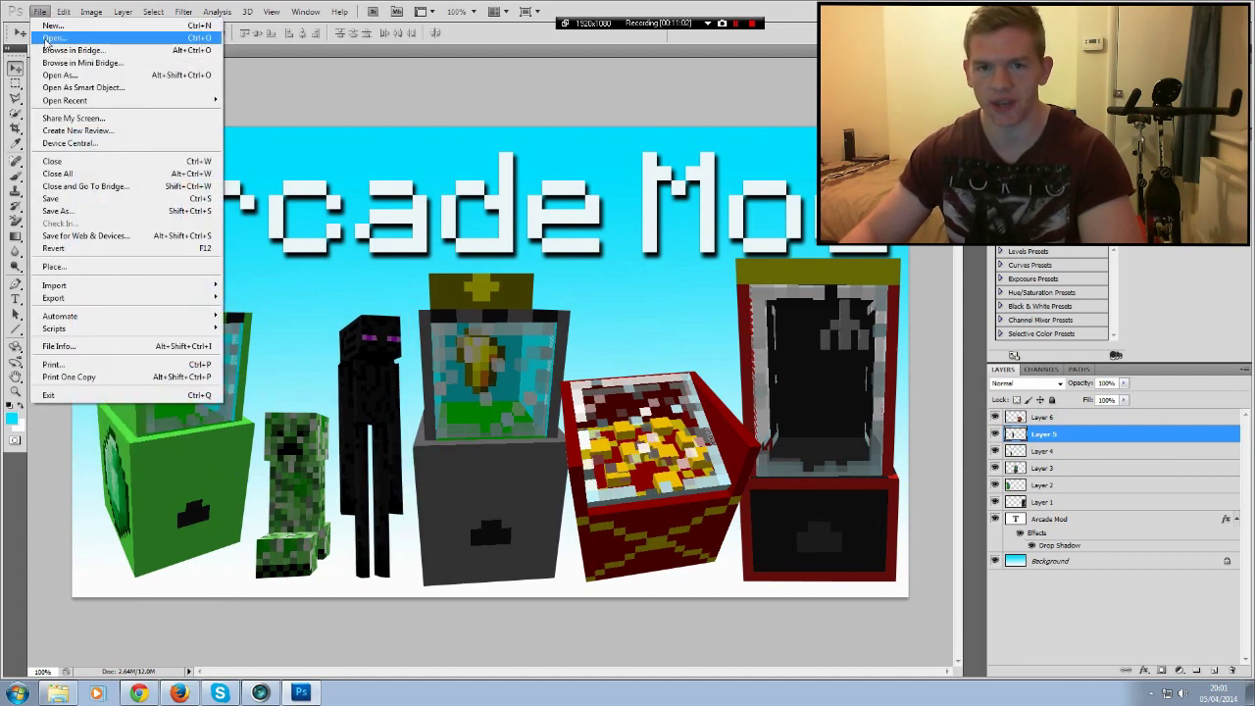
{"action": "left_click", "coordinate": [46, 40]}
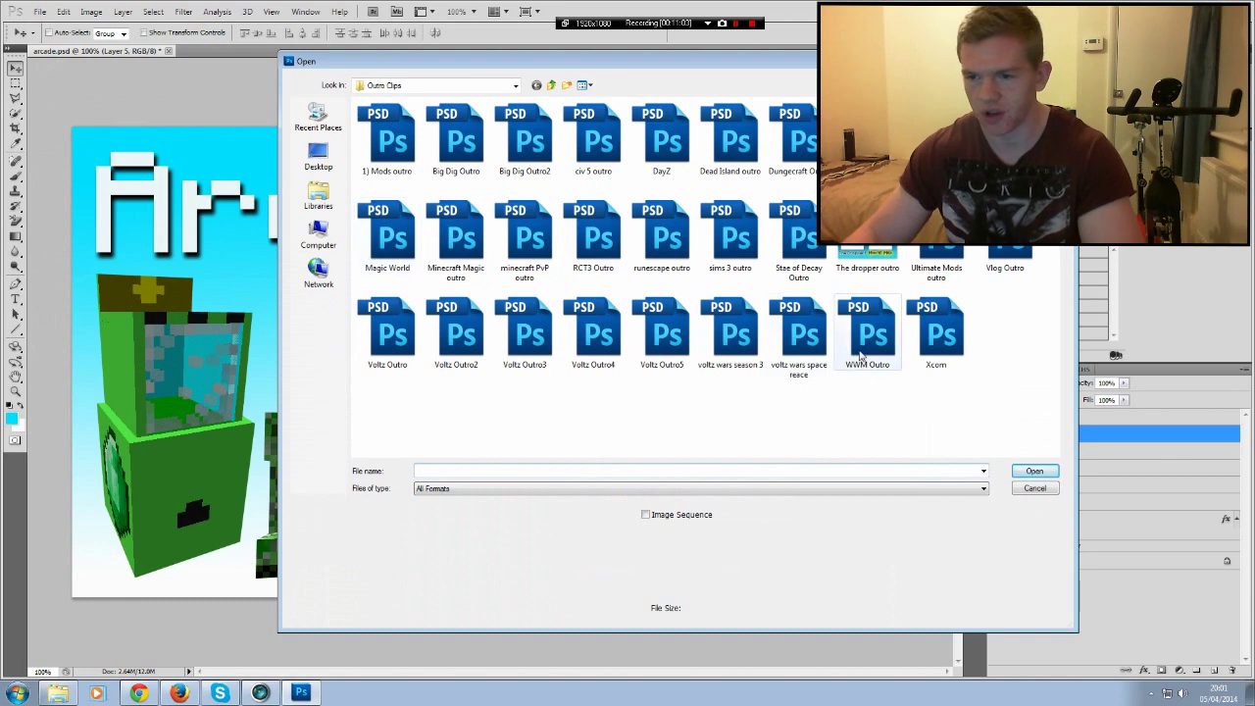
{"action": "left_click", "coordinate": [551, 86]}
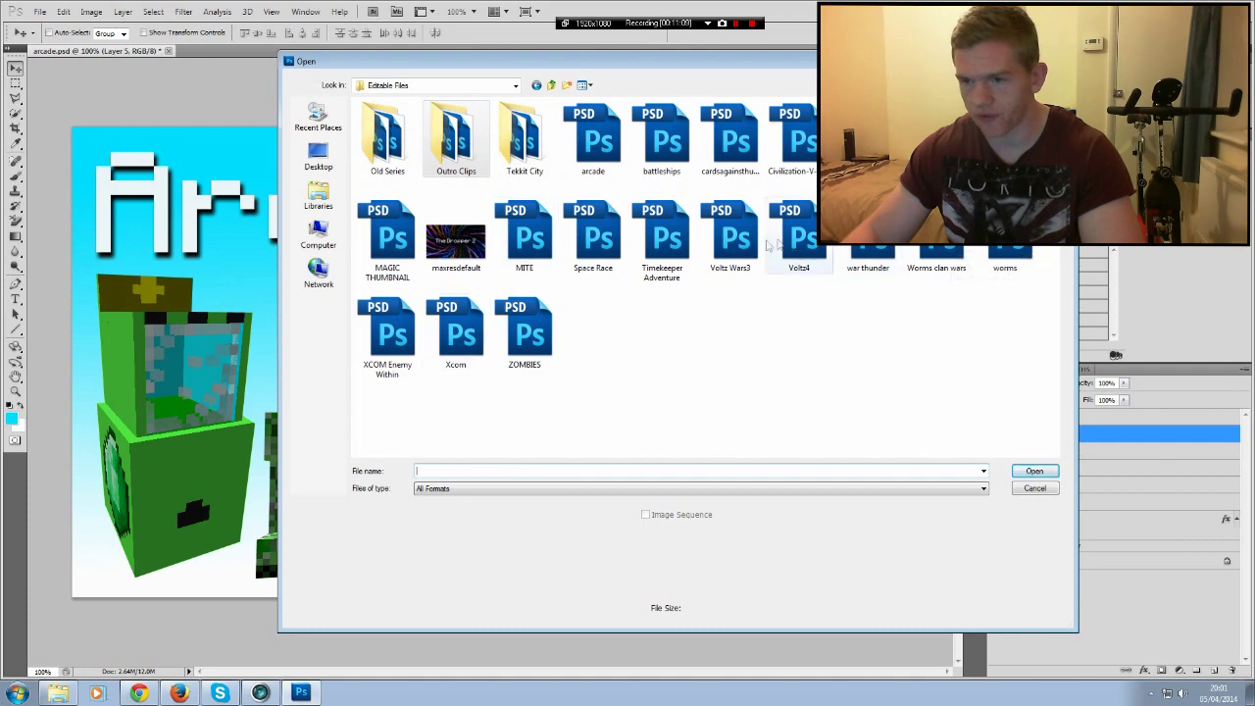
{"action": "key", "text": "Escape"}
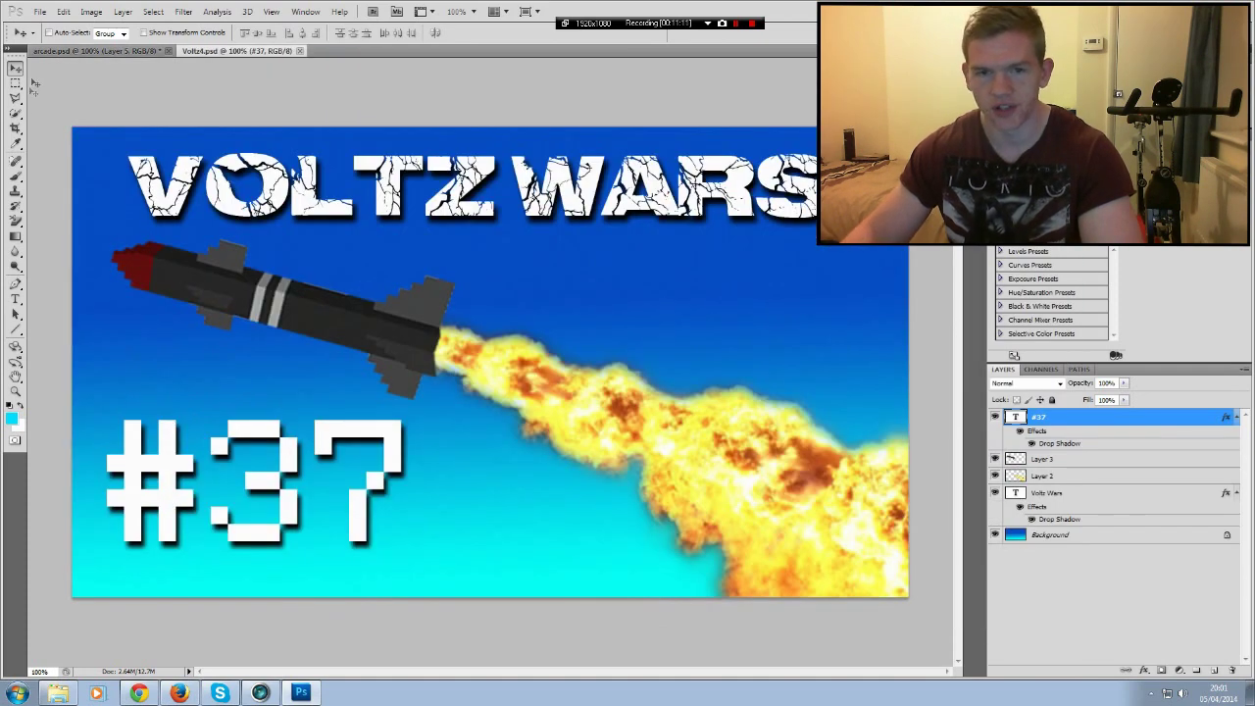
Bring the flame trail on Layer 2 to the top of the layer stack and move it over the rocket and title
{"action": "left_click", "coordinate": [1047, 476]}
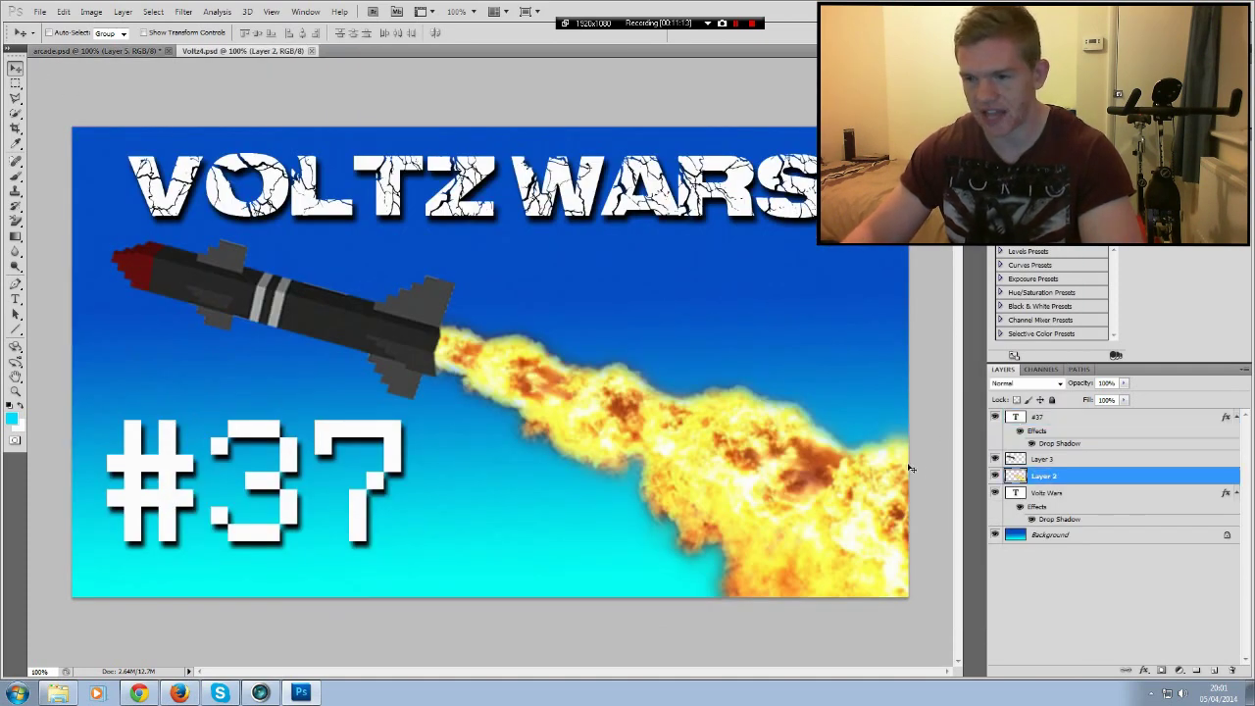
{"action": "left_click_drag", "start_coordinate": [621, 447], "coordinate": [587, 422]}
{"action": "left_click_drag", "start_coordinate": [1041, 483], "coordinate": [1041, 418]}
{"action": "left_click_drag", "start_coordinate": [779, 490], "coordinate": [641, 391]}
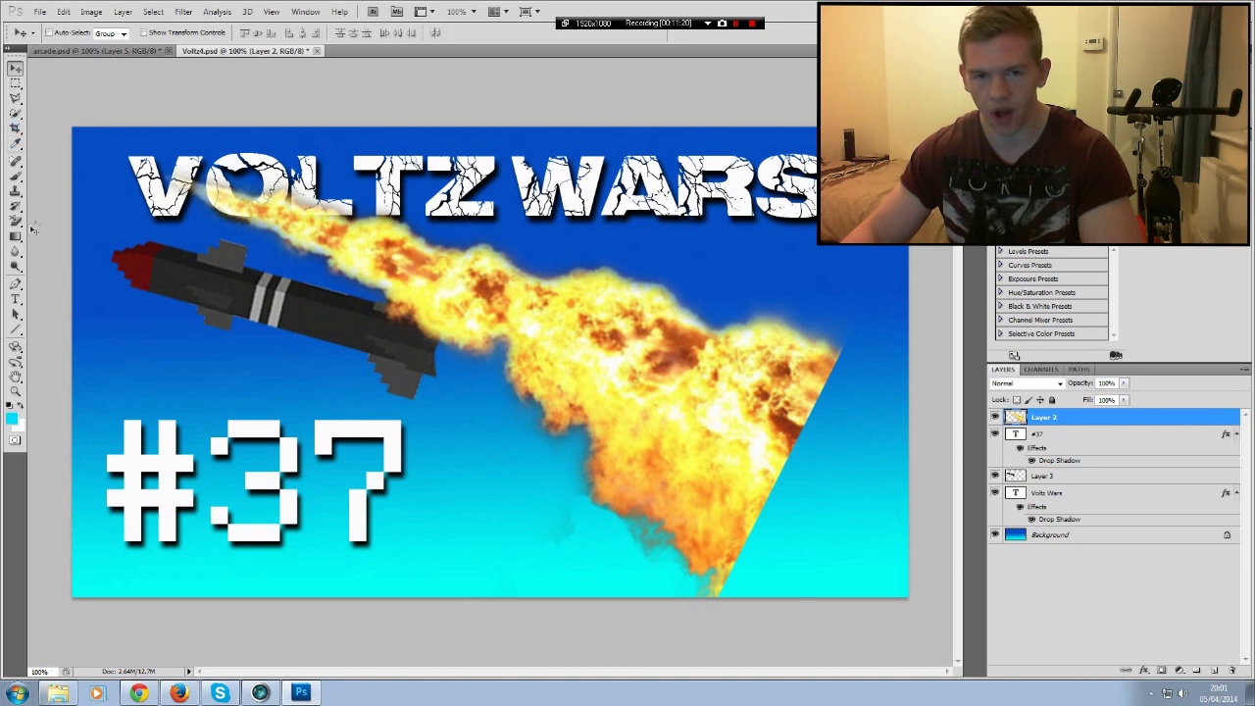
Move the flame trail back to the rocket's tail, place Layer 3 above it, and shift the rocket slightly up and left
{"action": "right_click", "coordinate": [480, 298]}
{"action": "left_click", "coordinate": [498, 308]}
{"action": "left_click_drag", "start_coordinate": [482, 323], "coordinate": [645, 452]}
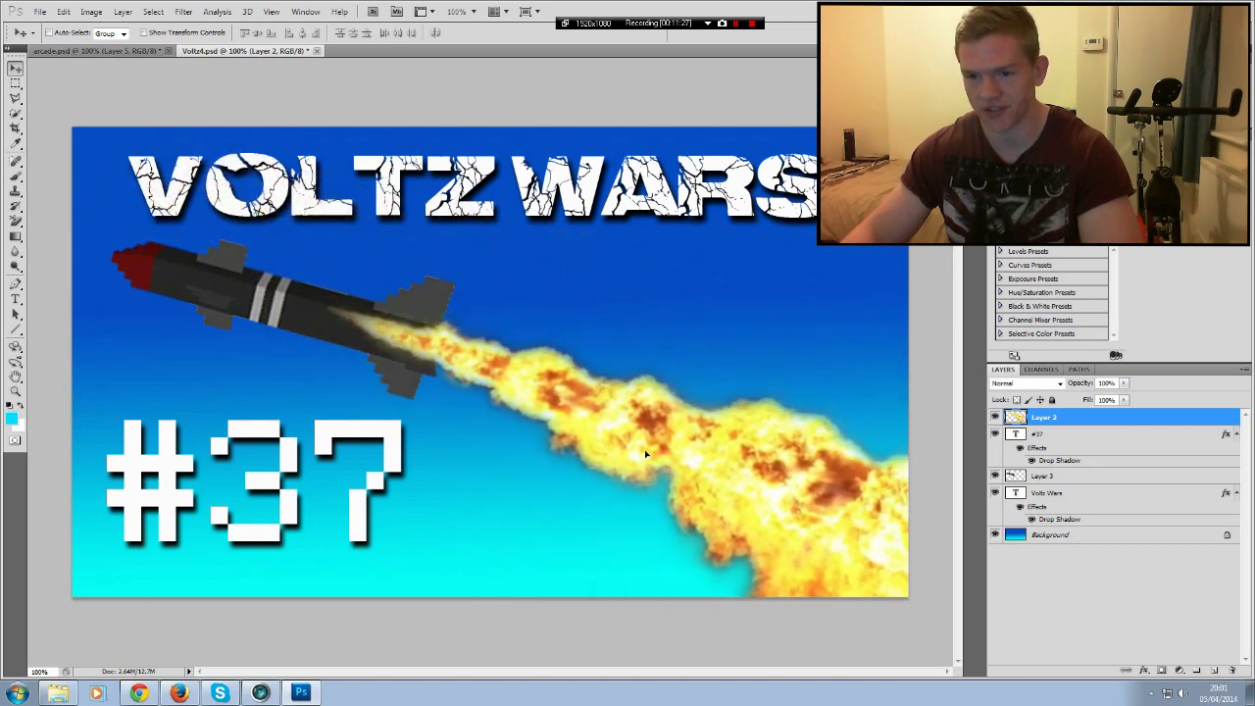
{"action": "left_click_drag", "start_coordinate": [1024, 477], "coordinate": [1030, 413]}
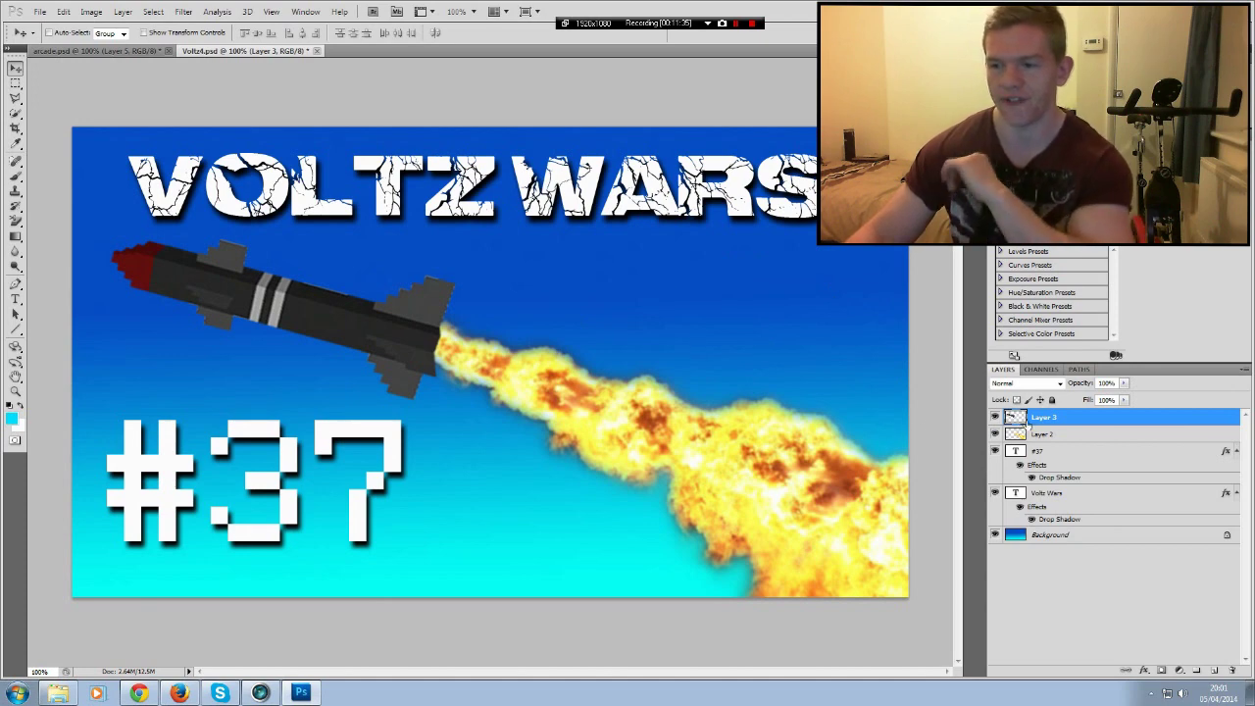
{"action": "mouse_move", "coordinate": [244, 286]}
{"action": "left_mouse_down"}
{"action": "mouse_move", "coordinate": [353, 284]}
{"action": "mouse_move", "coordinate": [241, 275]}
{"action": "left_mouse_up"}
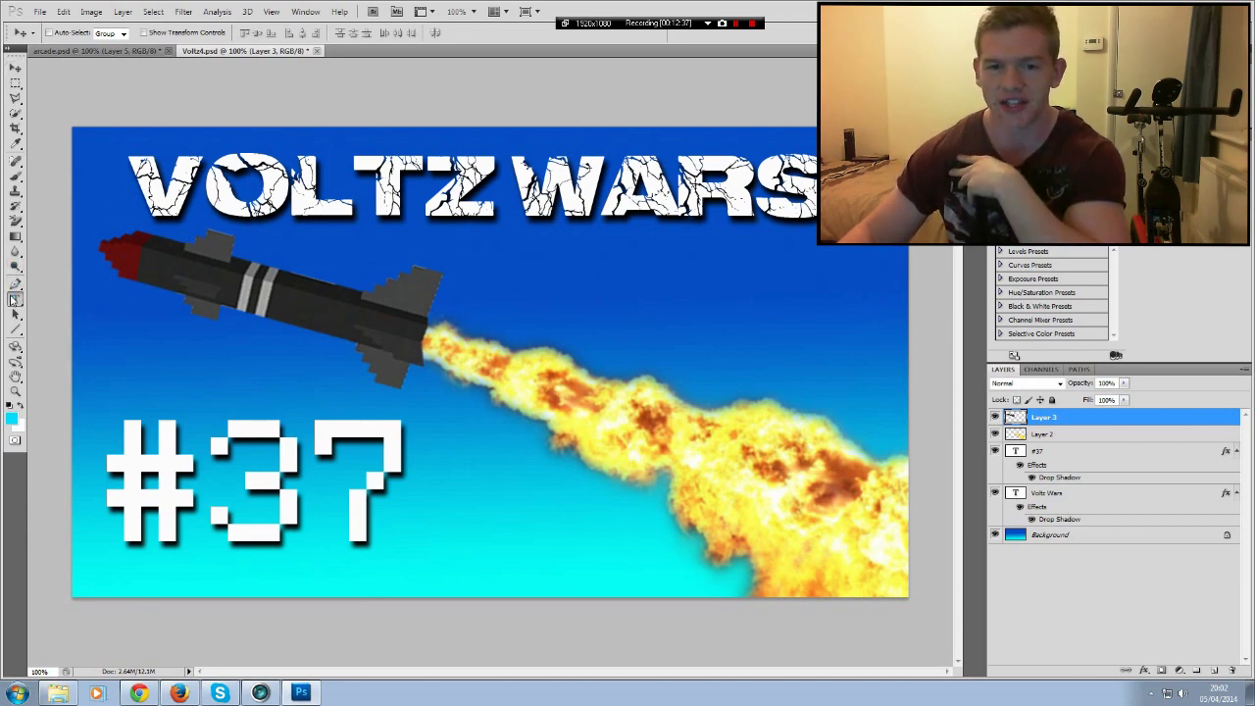
Examine the fonts available for the Voltz Wars title text, including the Minecraft-style ones, without changing the font
{"action": "left_click", "coordinate": [16, 298]}
{"action": "left_click", "coordinate": [147, 187]}
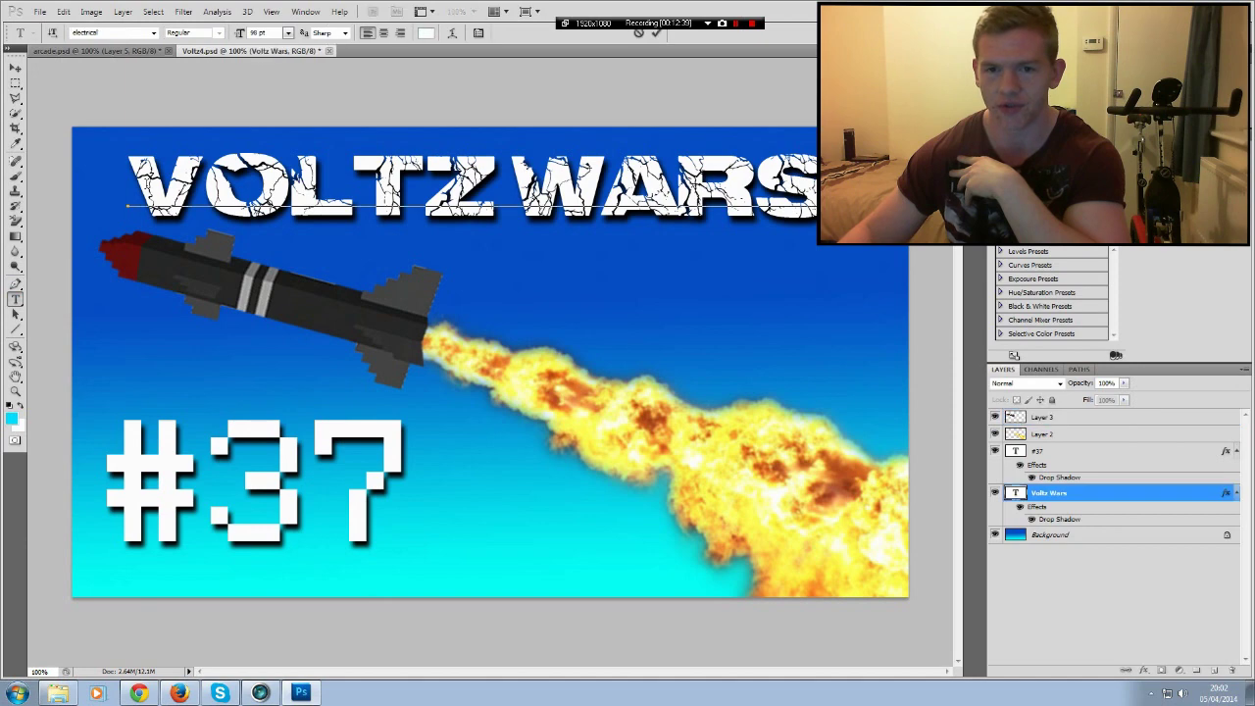
{"action": "left_click", "coordinate": [155, 34]}
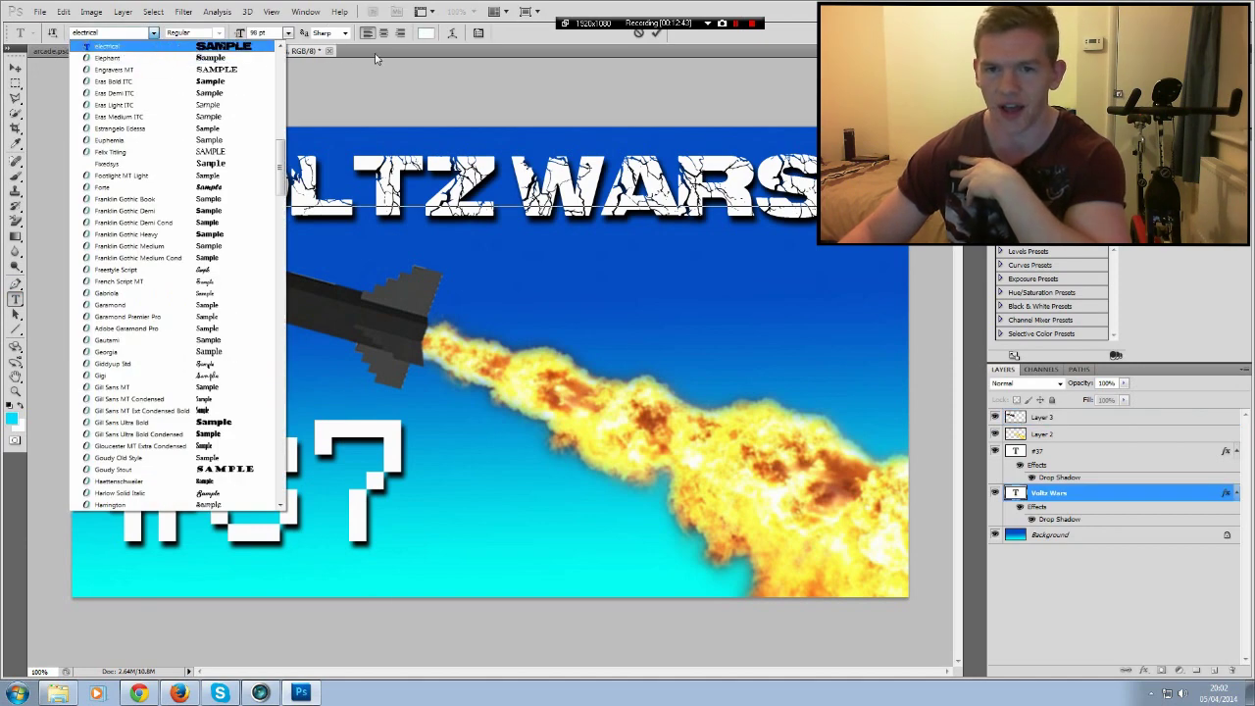
{"action": "scroll", "coordinate": [275, 133], "scroll_direction": "up", "scroll_amount": 7}
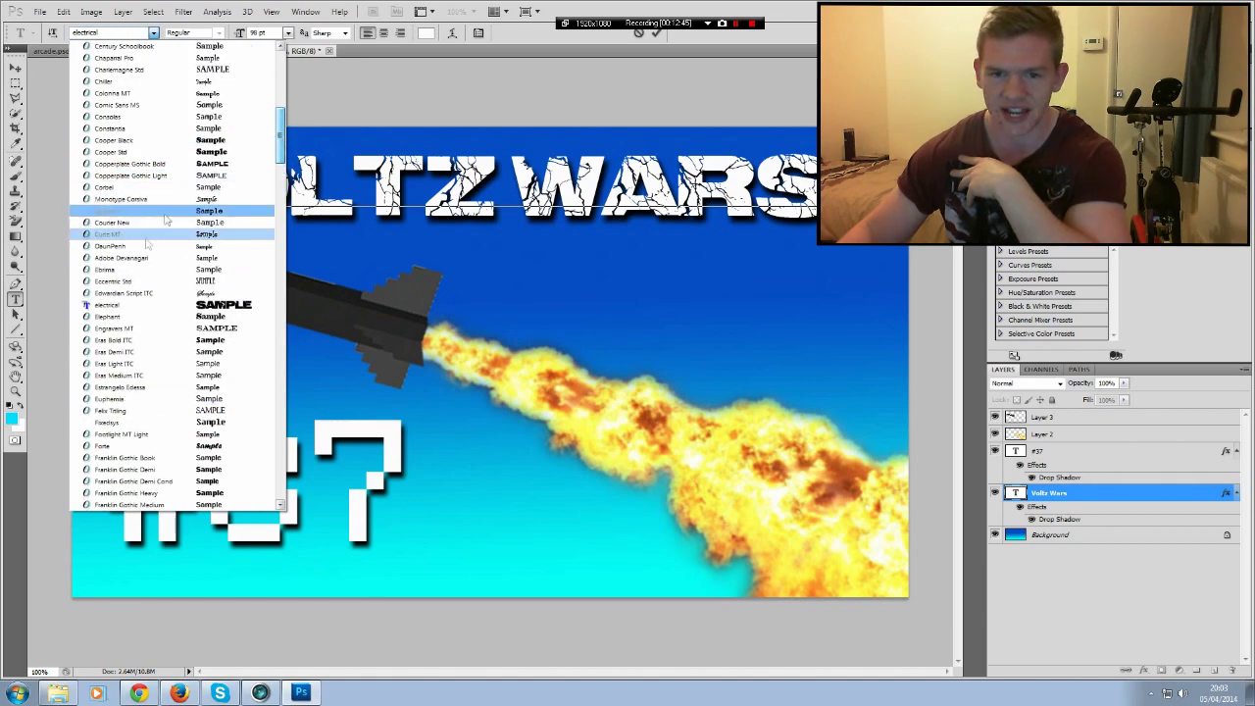
{"action": "left_click_drag", "start_coordinate": [281, 147], "coordinate": [279, 231]}
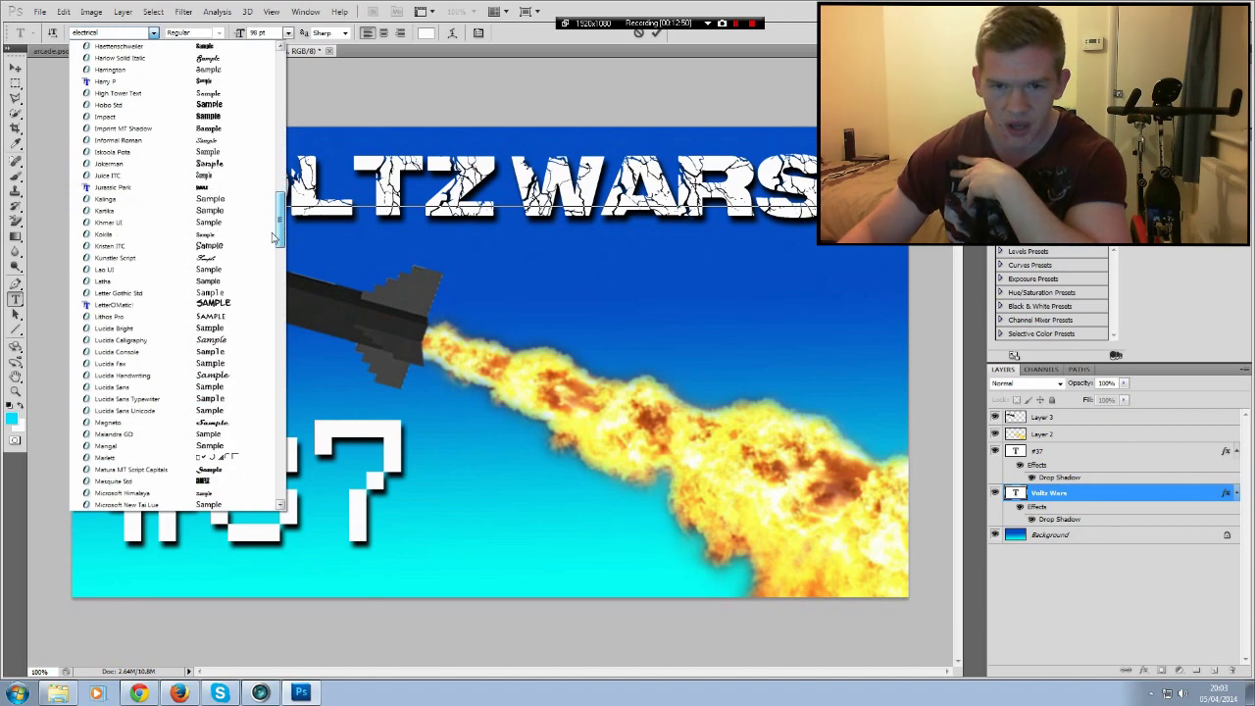
{"action": "left_click_drag", "start_coordinate": [280, 235], "coordinate": [281, 266]}
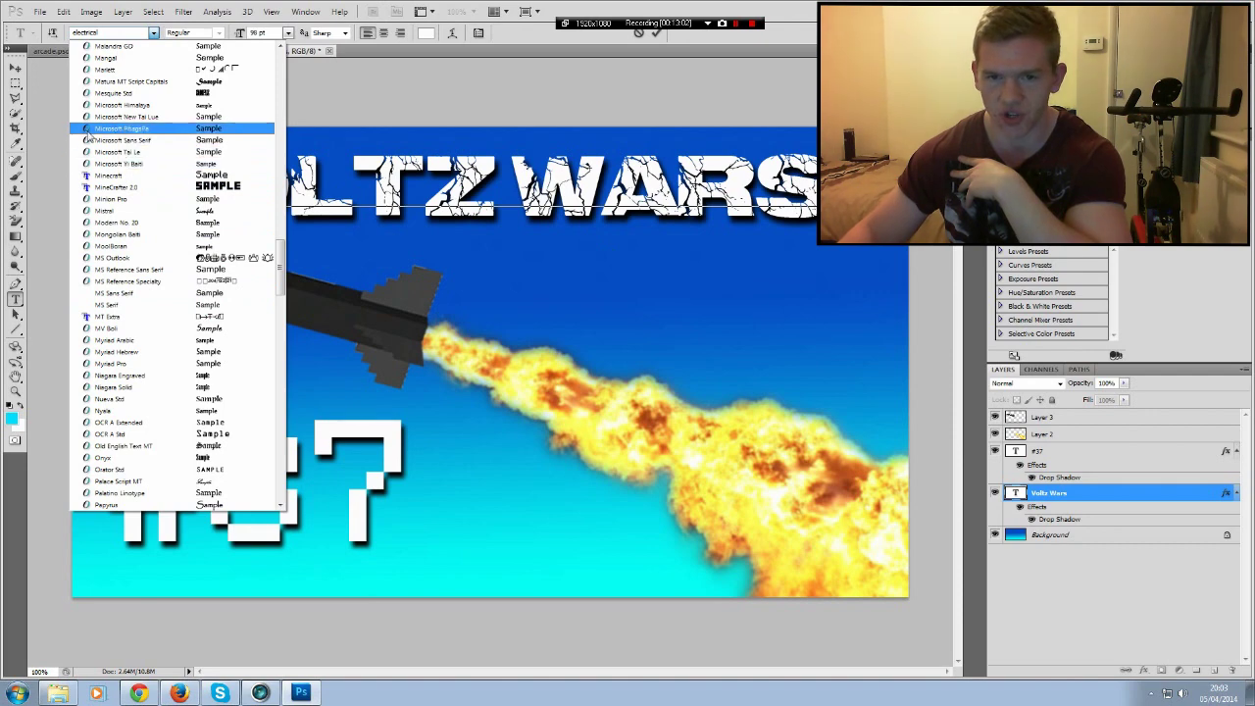
{"action": "left_click", "coordinate": [513, 256]}
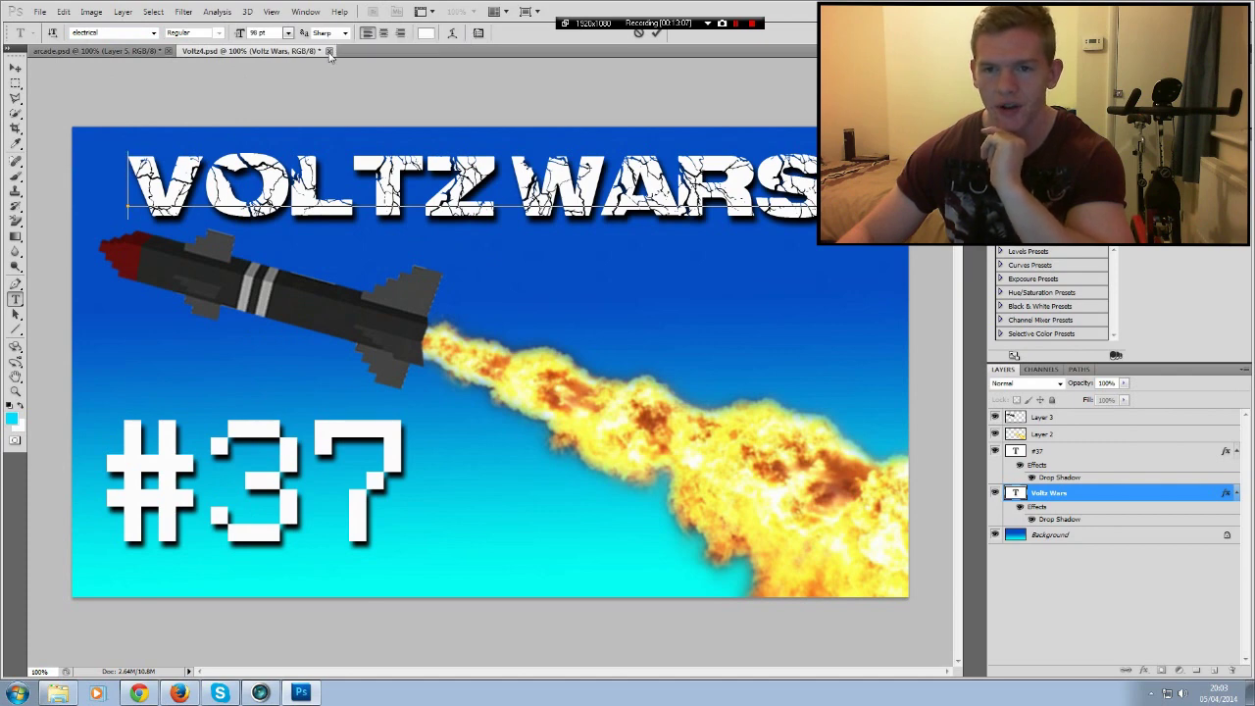
Leave text editing and close Voltz4.psd without saving the changes
{"action": "left_click", "coordinate": [14, 67]}
{"action": "left_click", "coordinate": [329, 51]}
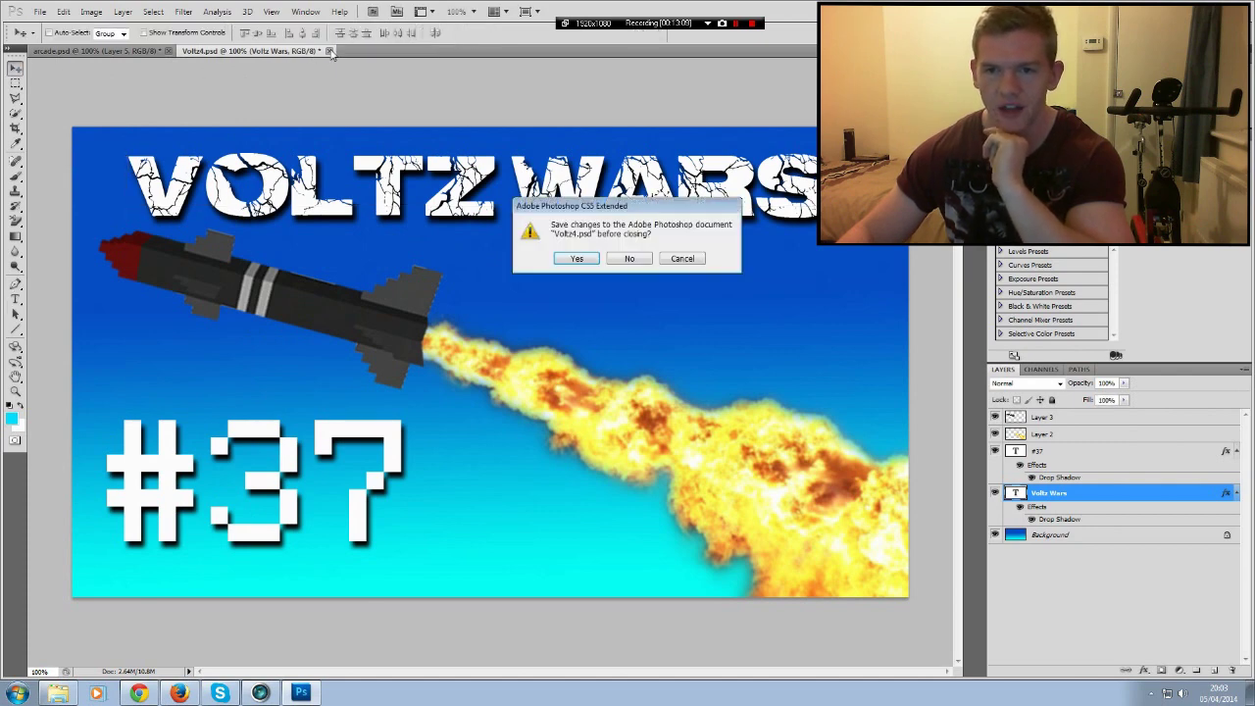
{"action": "left_click", "coordinate": [629, 260]}
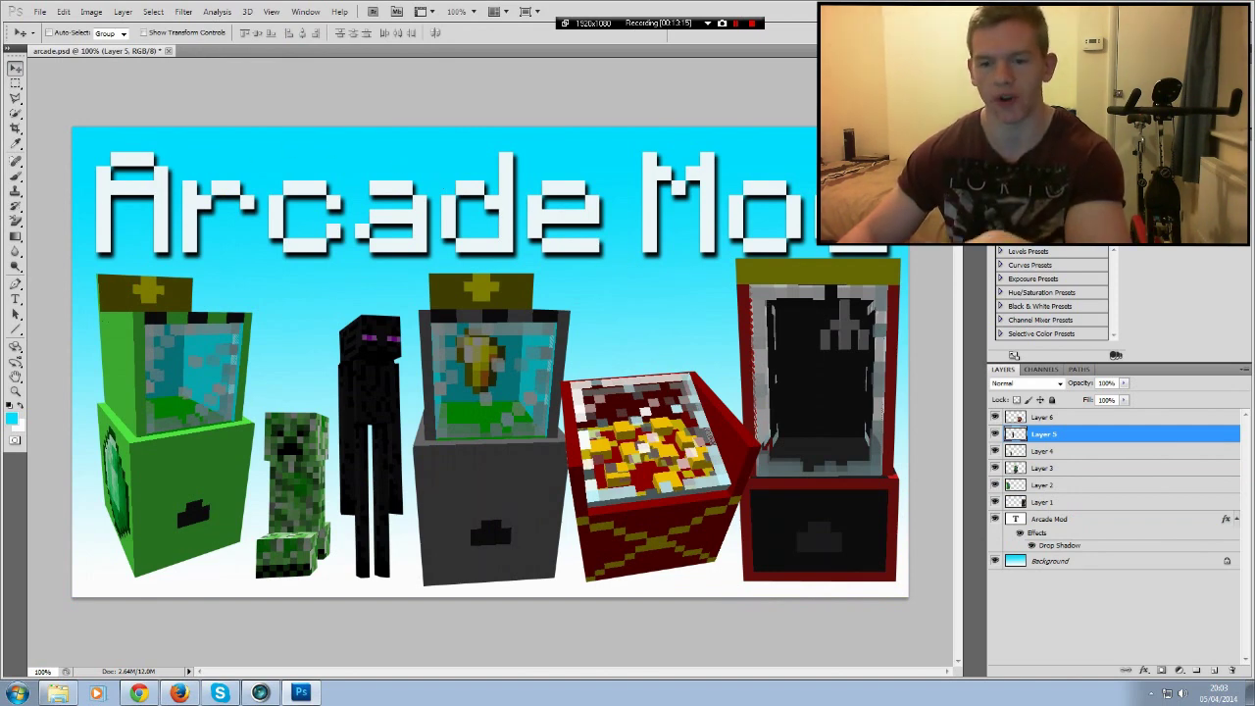
Show the desktop, switch to Steam, and open the library's list of all games
{"action": "key", "text": "super+d"}
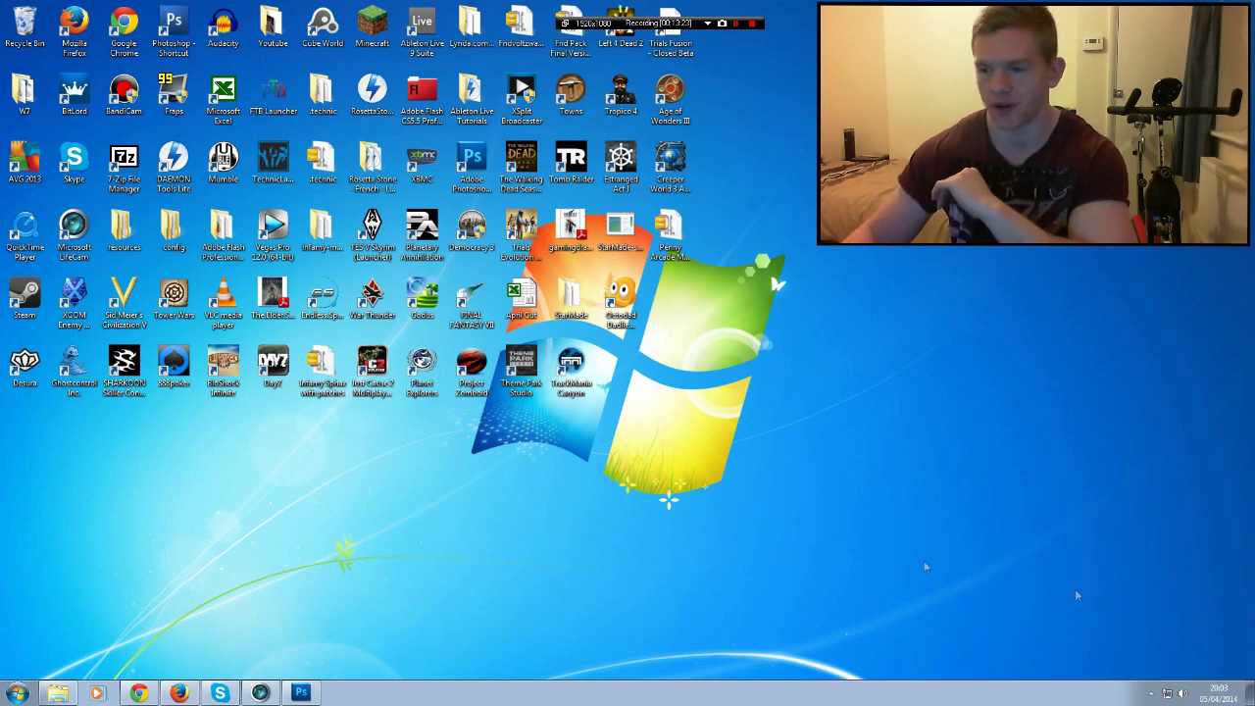
{"action": "left_click", "coordinate": [1150, 693]}
{"action": "double_click", "coordinate": [1139, 615]}
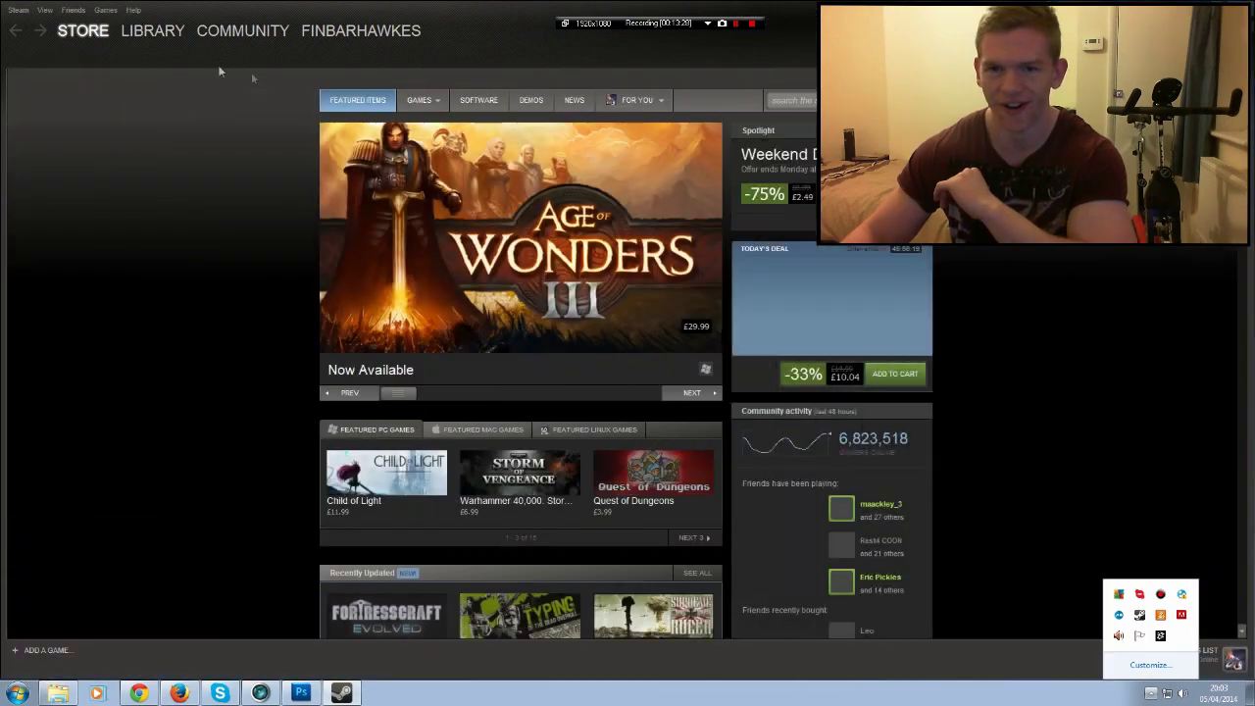
{"action": "mouse_move", "coordinate": [153, 38]}
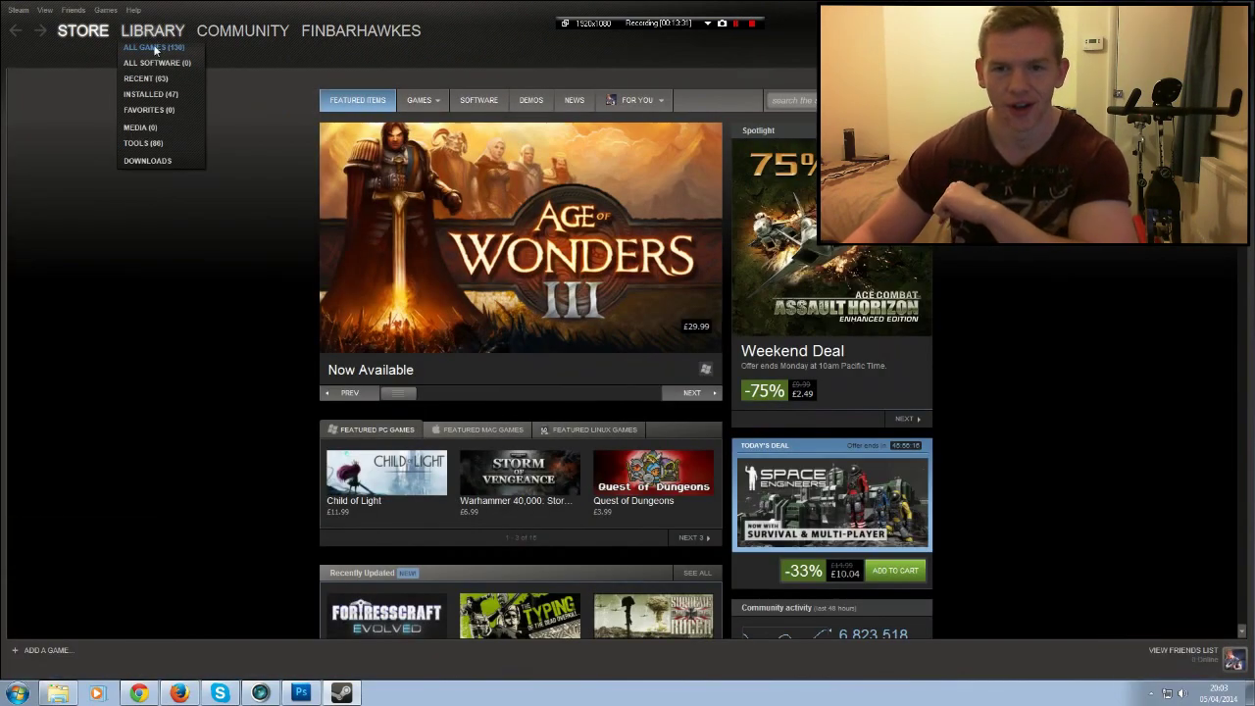
{"action": "left_click", "coordinate": [152, 47]}
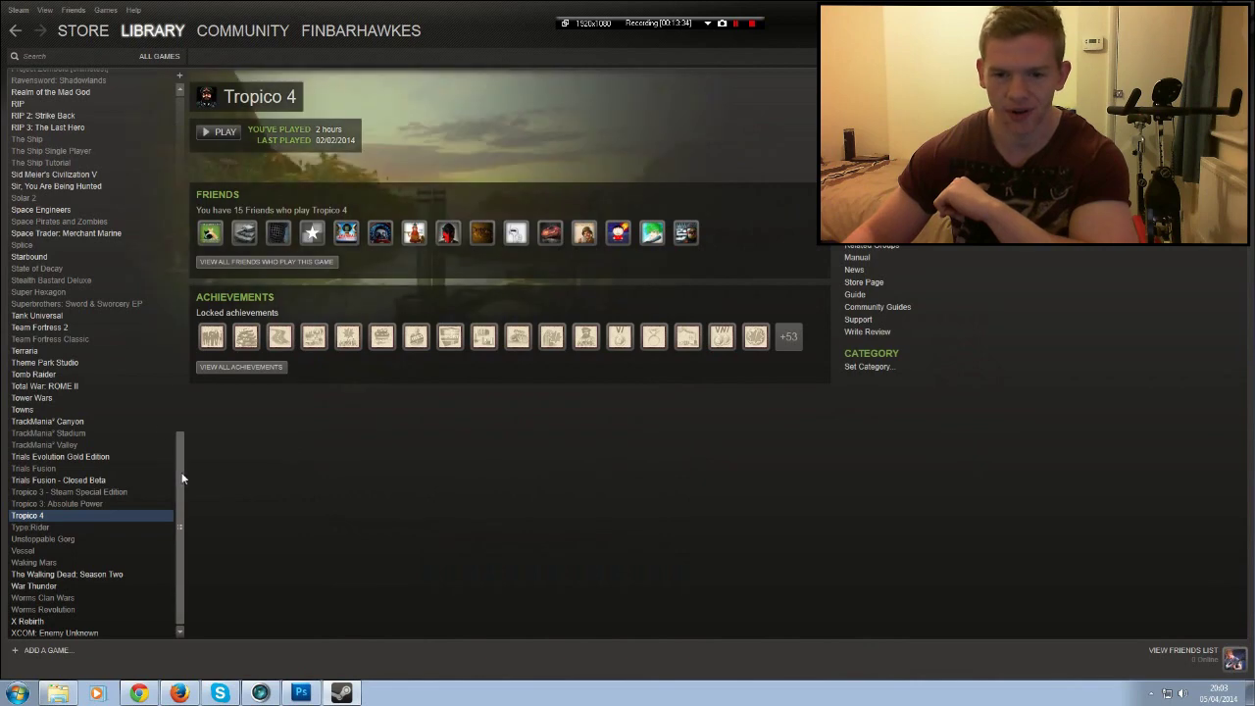
Look through the first games in the library list and view the Age of Wonders III page
{"action": "left_click_drag", "start_coordinate": [182, 478], "coordinate": [161, 115]}
{"action": "left_click", "coordinate": [72, 76]}
{"action": "left_click", "coordinate": [69, 87]}
{"action": "left_click", "coordinate": [67, 99]}
{"action": "left_click", "coordinate": [57, 145]}
{"action": "left_click", "coordinate": [56, 121]}
{"action": "left_click", "coordinate": [93, 112]}
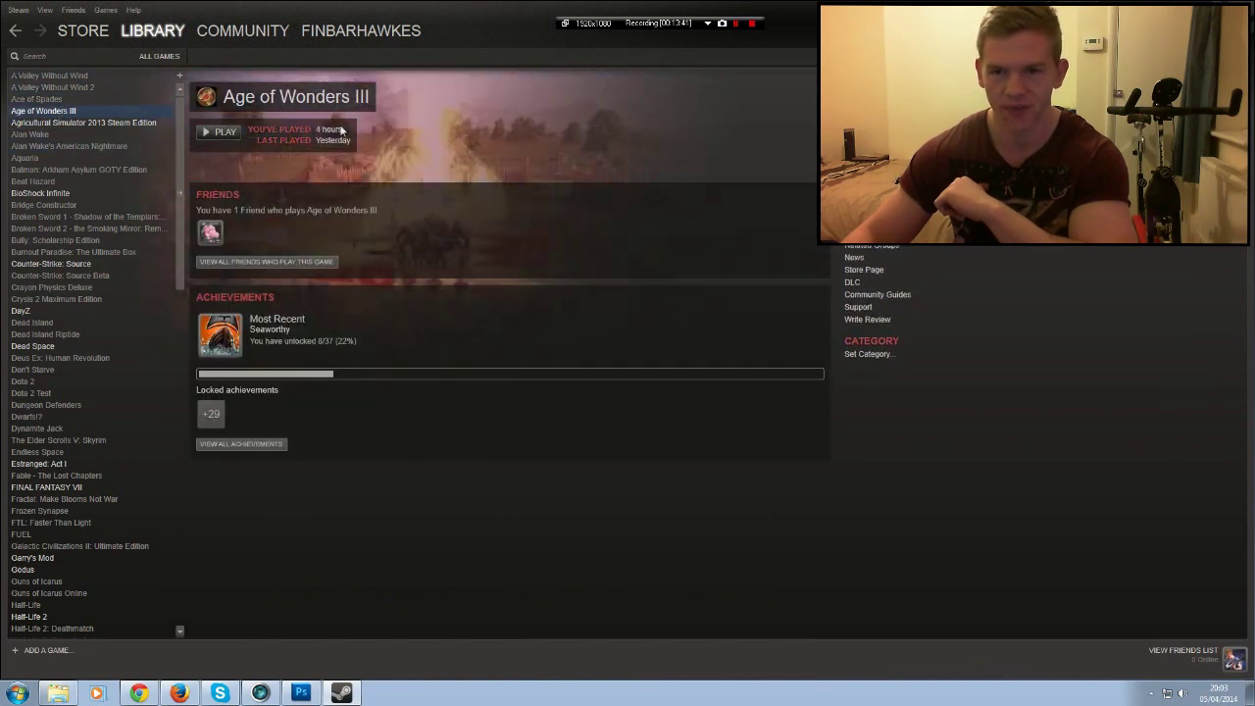
{"action": "left_click_drag", "start_coordinate": [178, 185], "coordinate": [179, 191]}
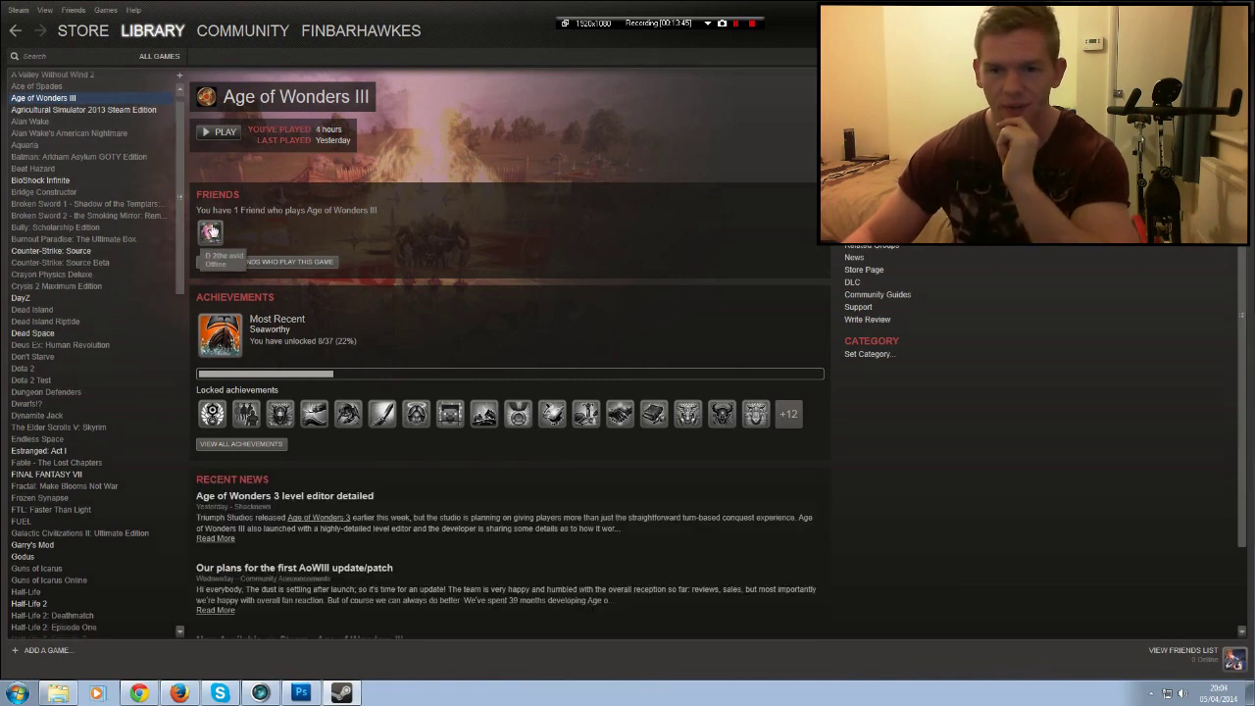
Browse further down the game list, view the Godus and Space Engineers pages, and close the Steam window
{"action": "left_click_drag", "start_coordinate": [179, 187], "coordinate": [191, 306]}
{"action": "scroll", "coordinate": [59, 202], "scroll_direction": "down", "scroll_amount": 2}
{"action": "left_click", "coordinate": [59, 196]}
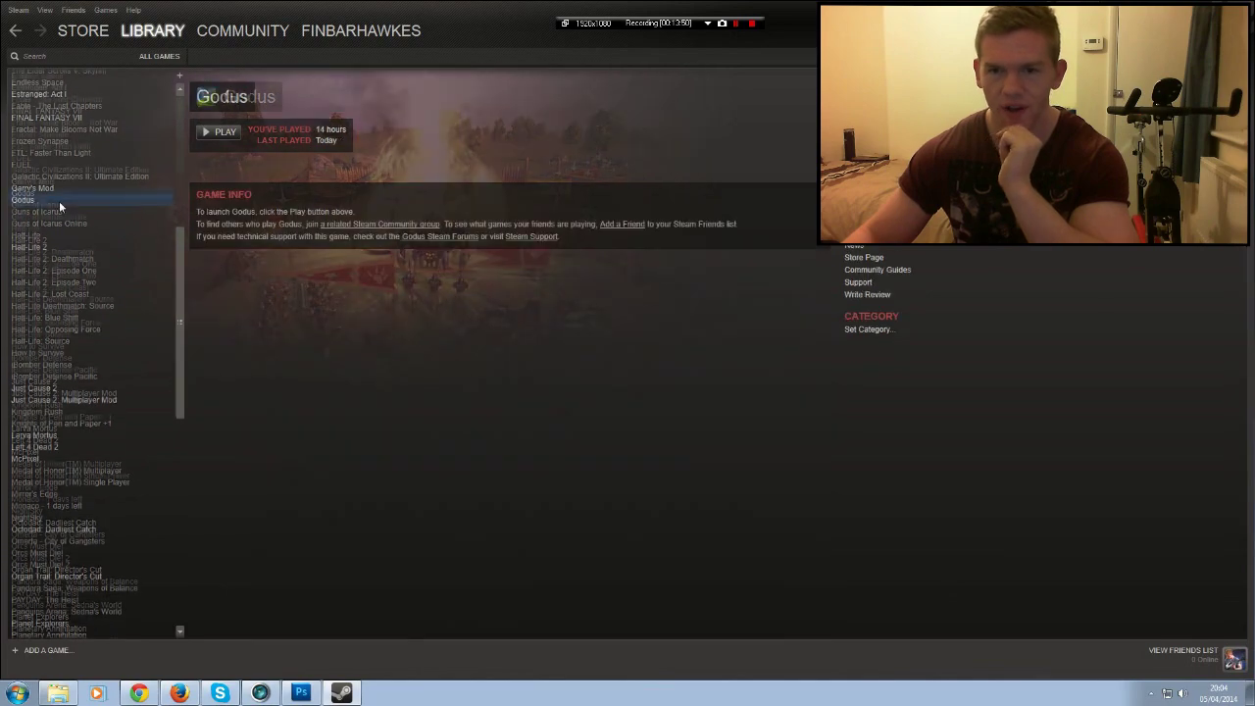
{"action": "scroll", "coordinate": [176, 254], "scroll_direction": "down", "scroll_amount": 2}
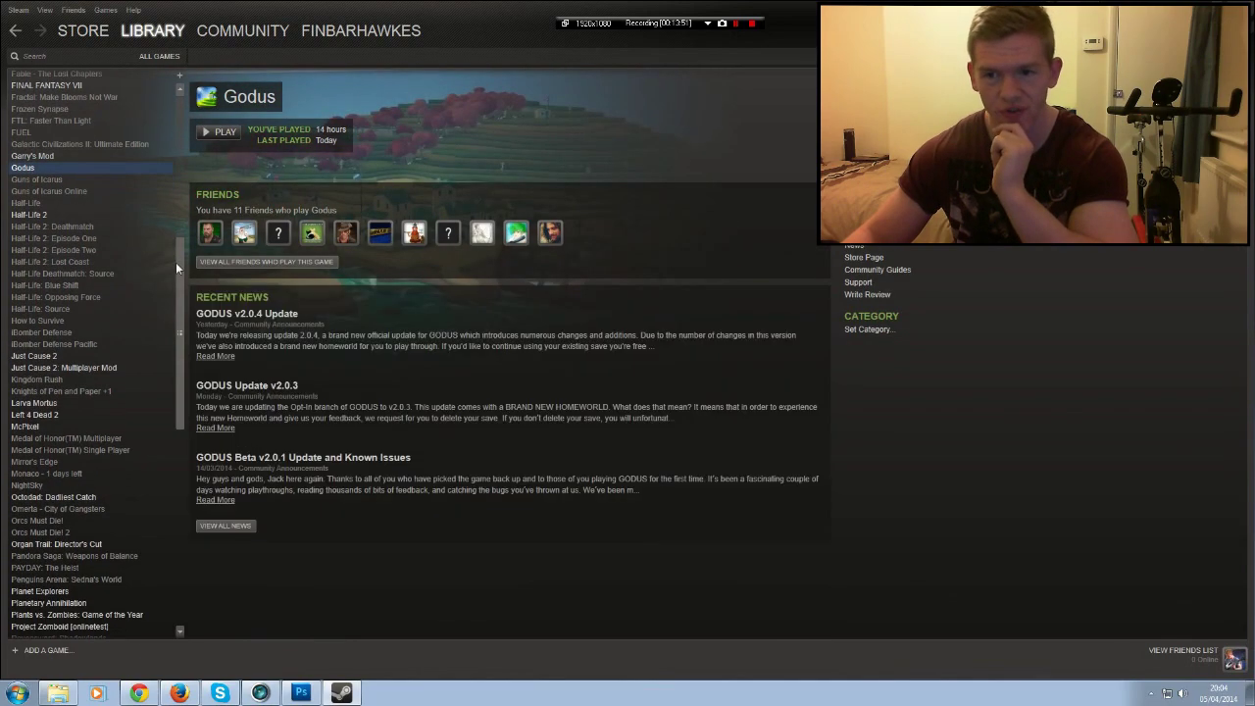
{"action": "left_click_drag", "start_coordinate": [175, 277], "coordinate": [163, 417]}
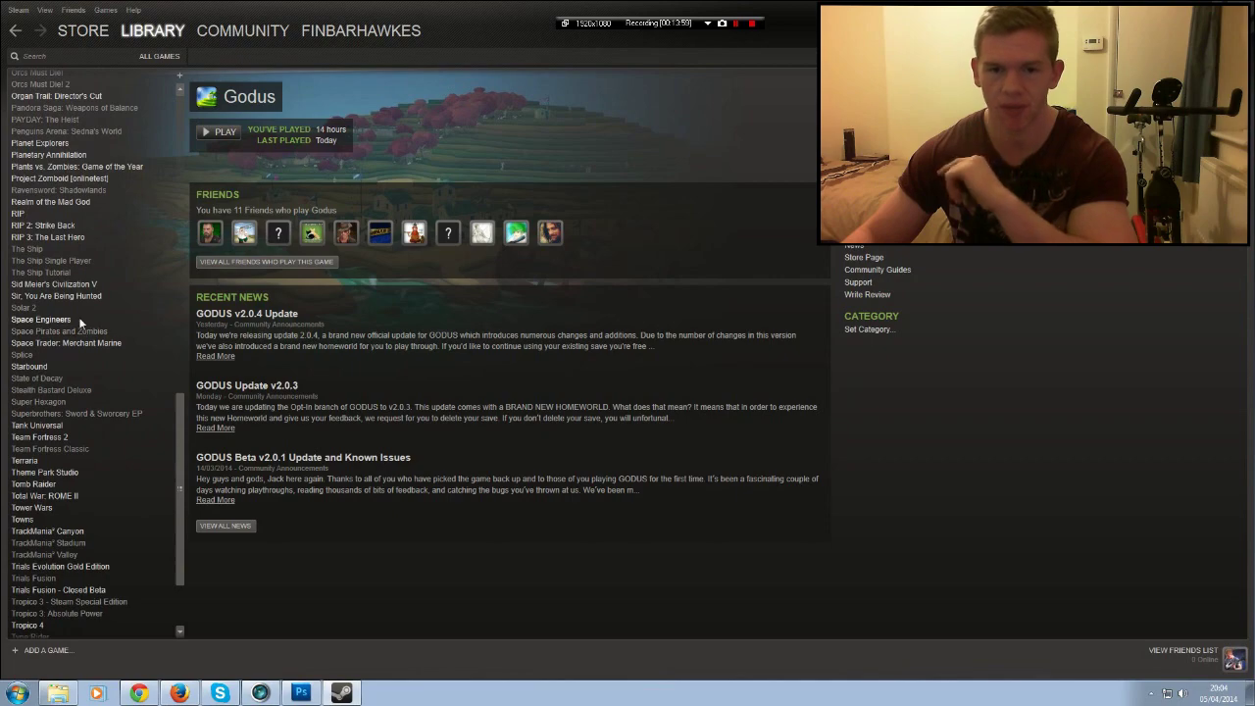
{"action": "left_click", "coordinate": [78, 317]}
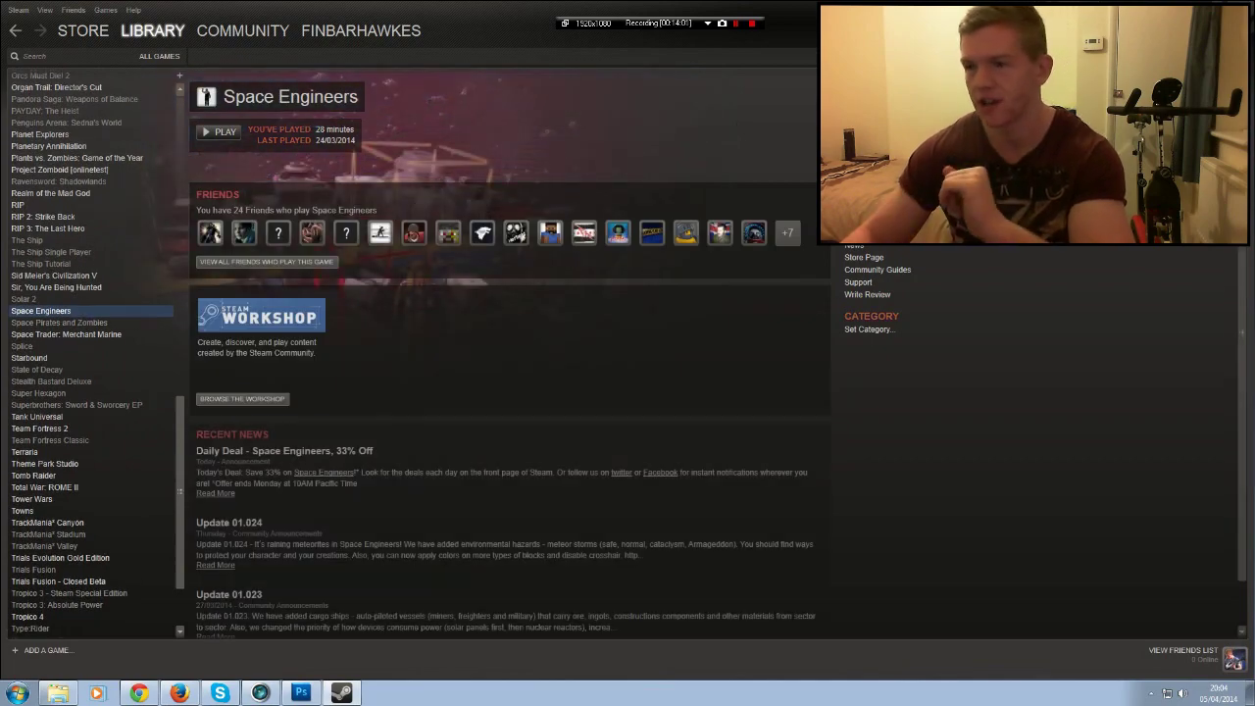
{"action": "key", "text": "alt+F4"}
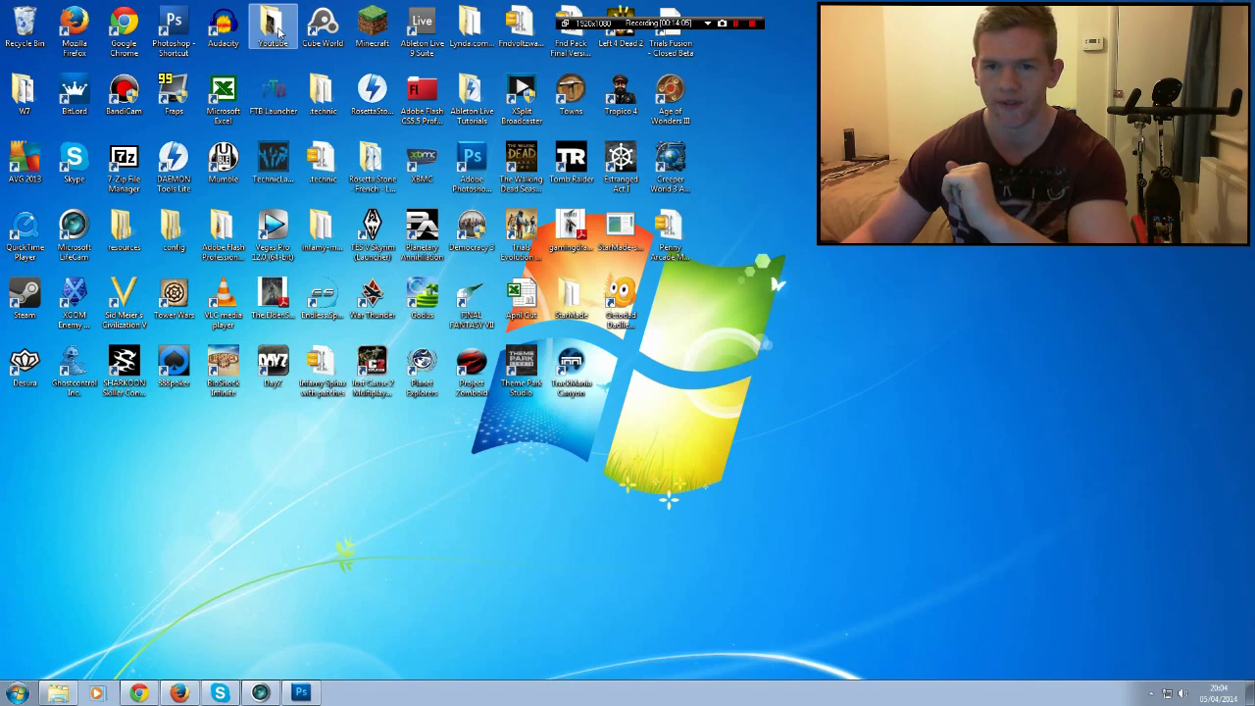
Open the Youtube folder from the desktop and look inside its Background and Bandicam subfolders, returning to the Youtube folder
{"action": "double_click", "coordinate": [279, 31]}
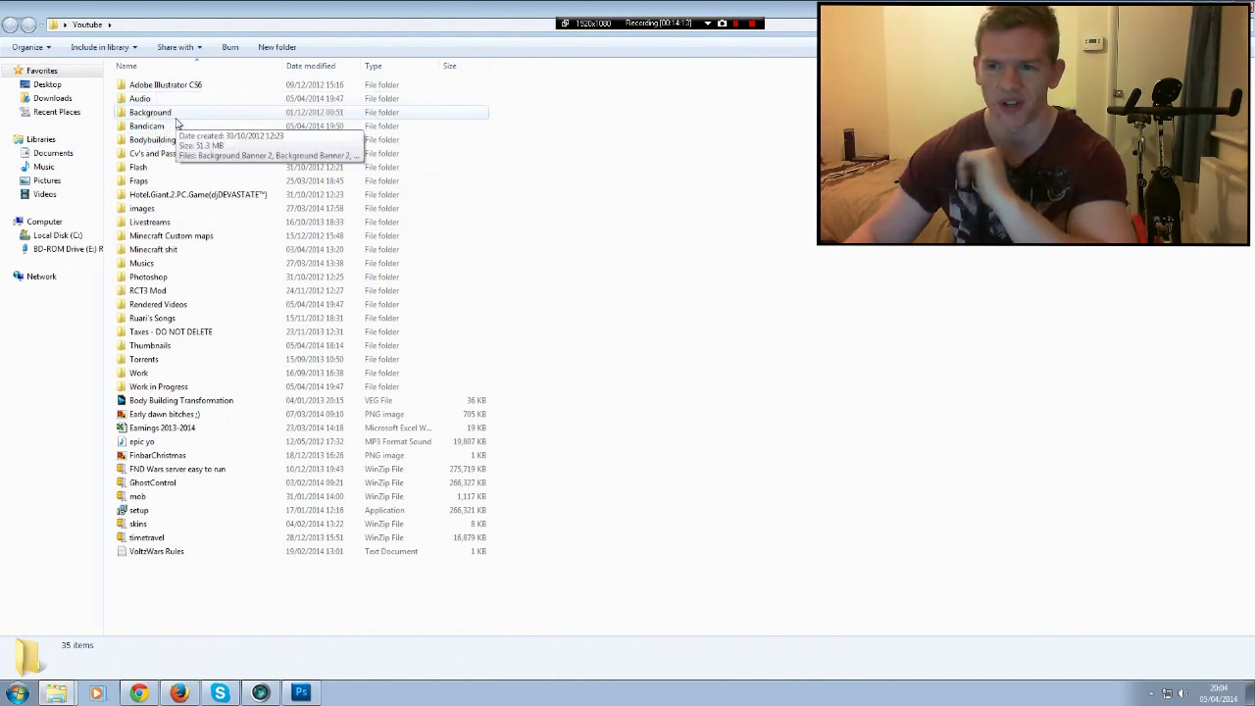
{"action": "double_click", "coordinate": [169, 114]}
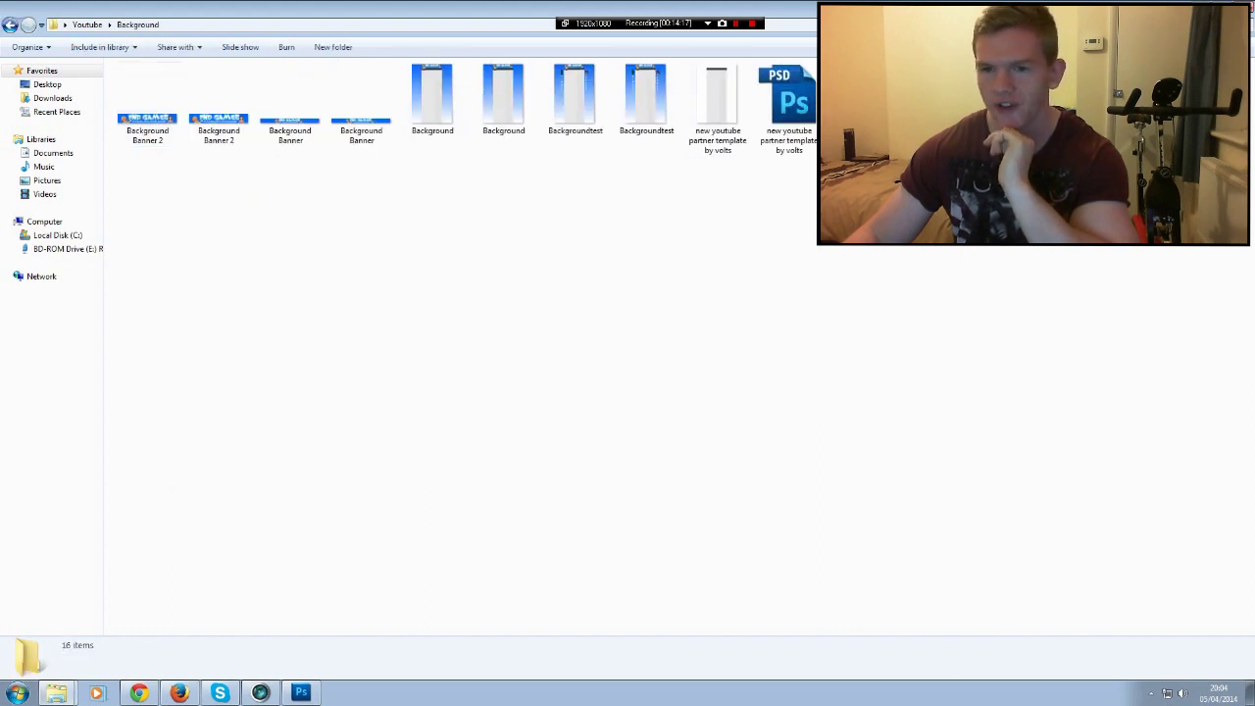
{"action": "left_click", "coordinate": [443, 86]}
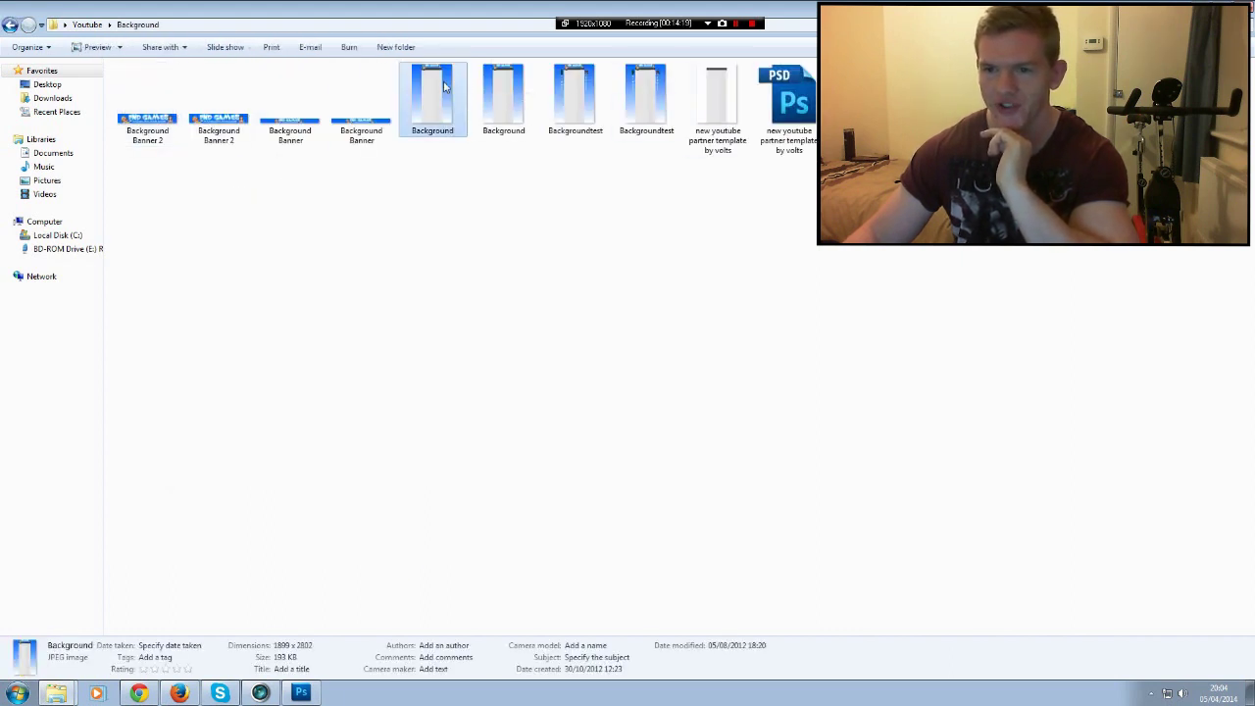
{"action": "left_click", "coordinate": [8, 25]}
{"action": "double_click", "coordinate": [147, 127]}
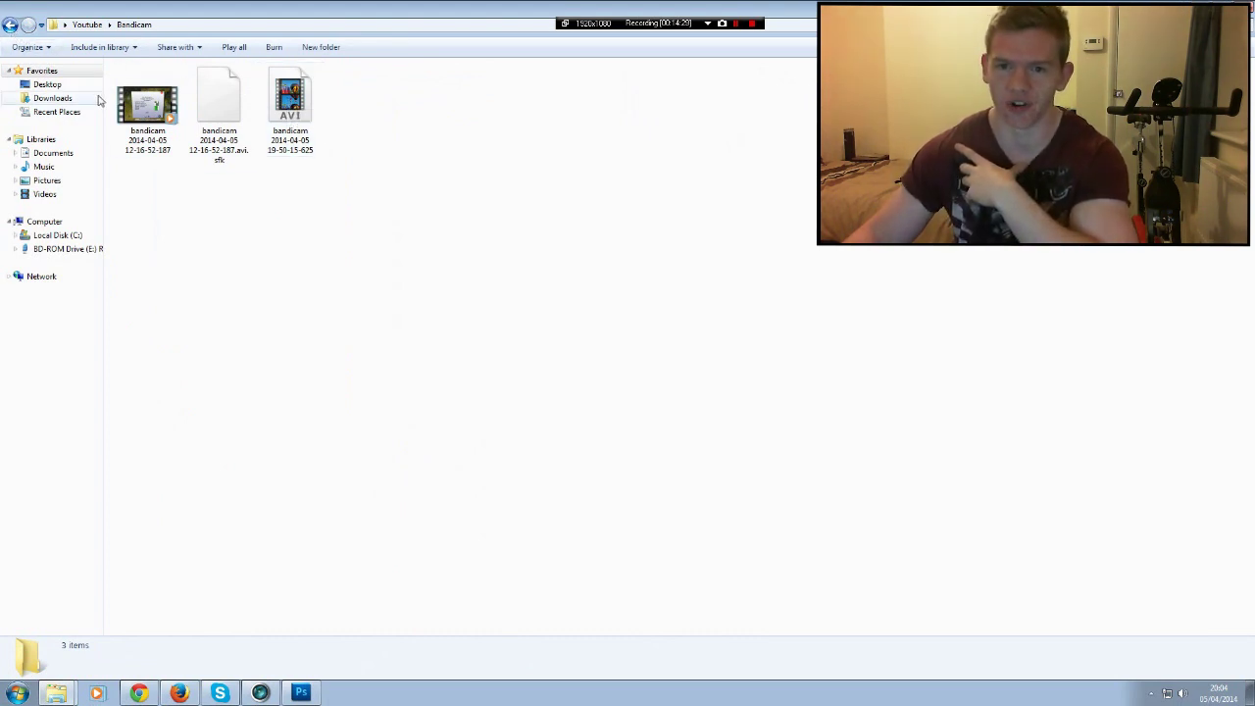
{"action": "left_click", "coordinate": [10, 24]}
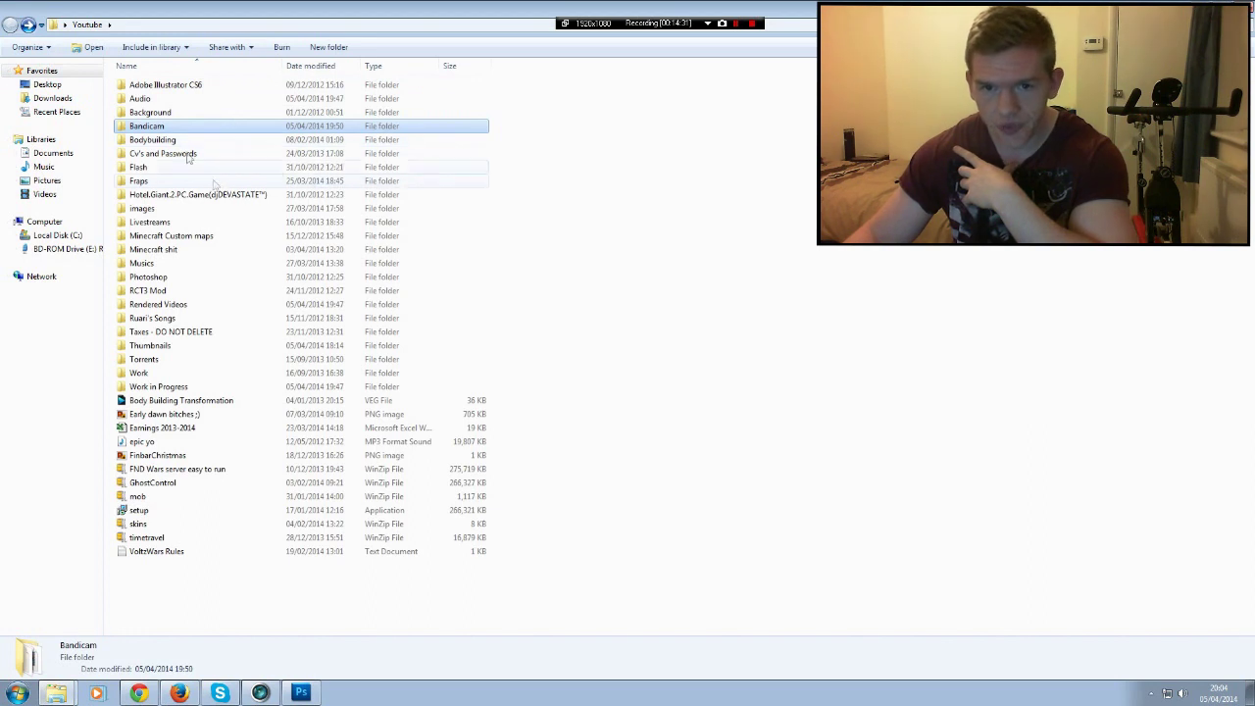
Look through the Fraps recordings folder, including Voltz and its NPC Skins subfolder, and return to the Youtube folder
{"action": "double_click", "coordinate": [140, 181]}
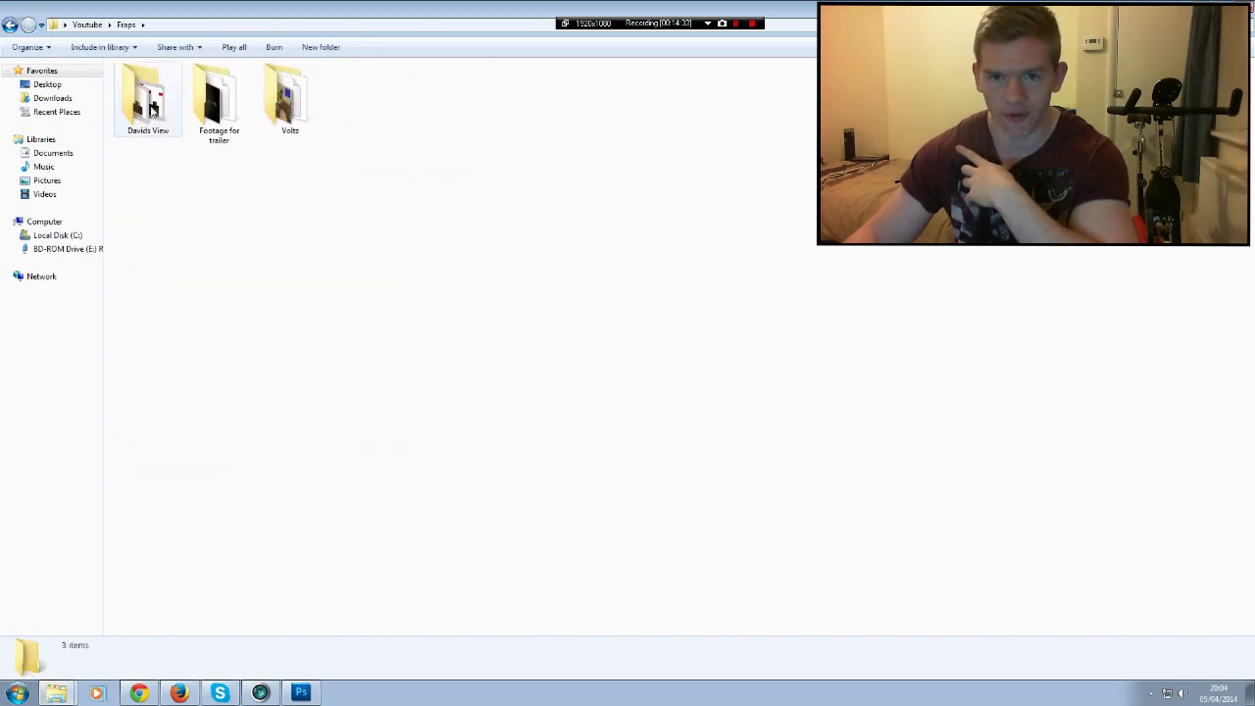
{"action": "double_click", "coordinate": [151, 111]}
{"action": "left_click", "coordinate": [10, 25]}
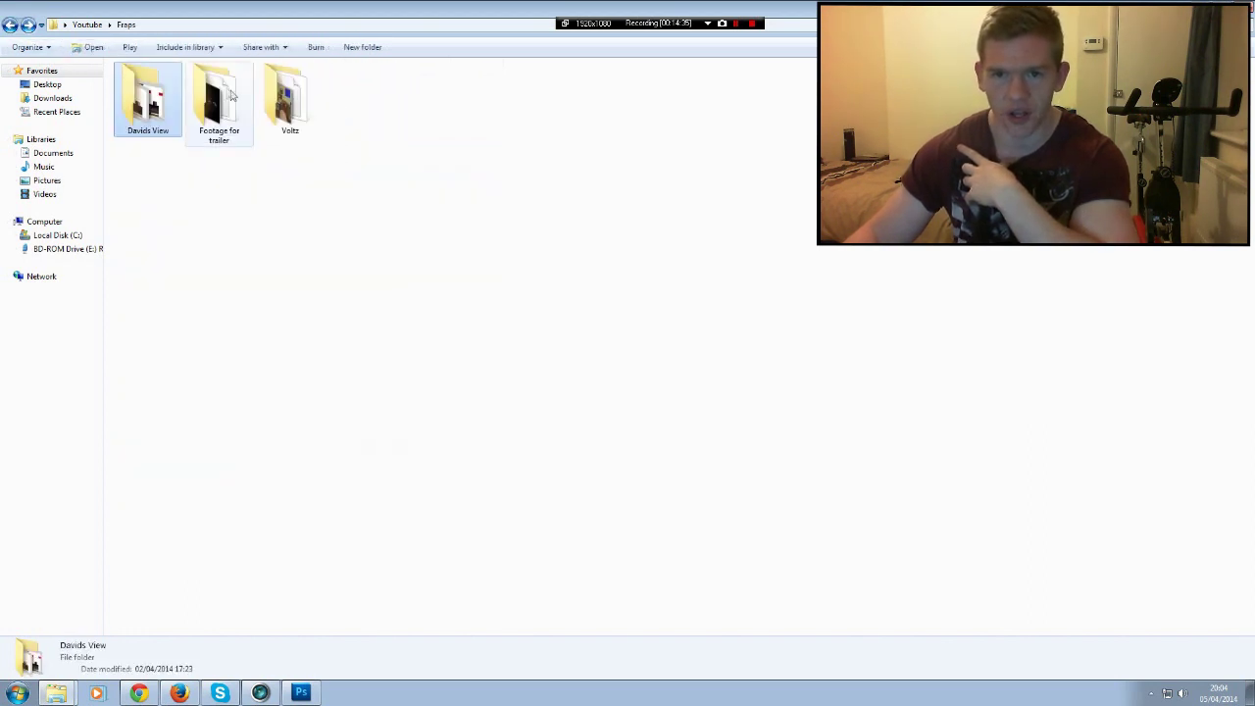
{"action": "double_click", "coordinate": [285, 98]}
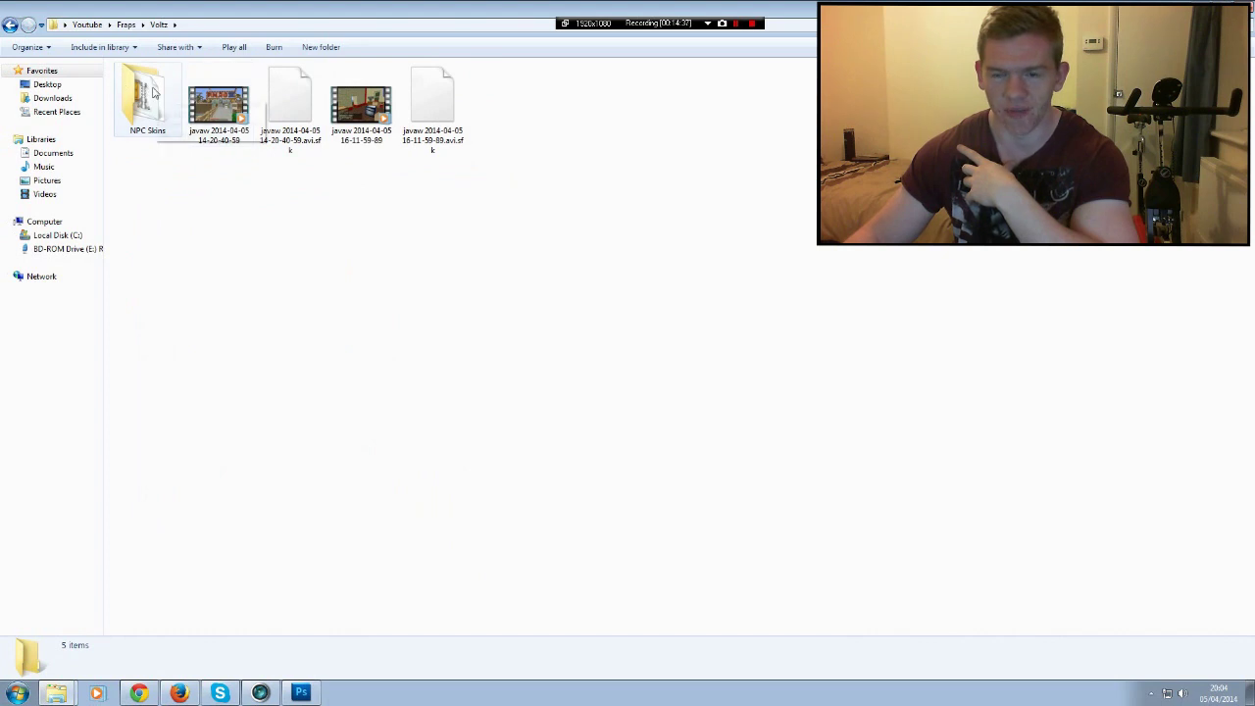
{"action": "double_click", "coordinate": [147, 107]}
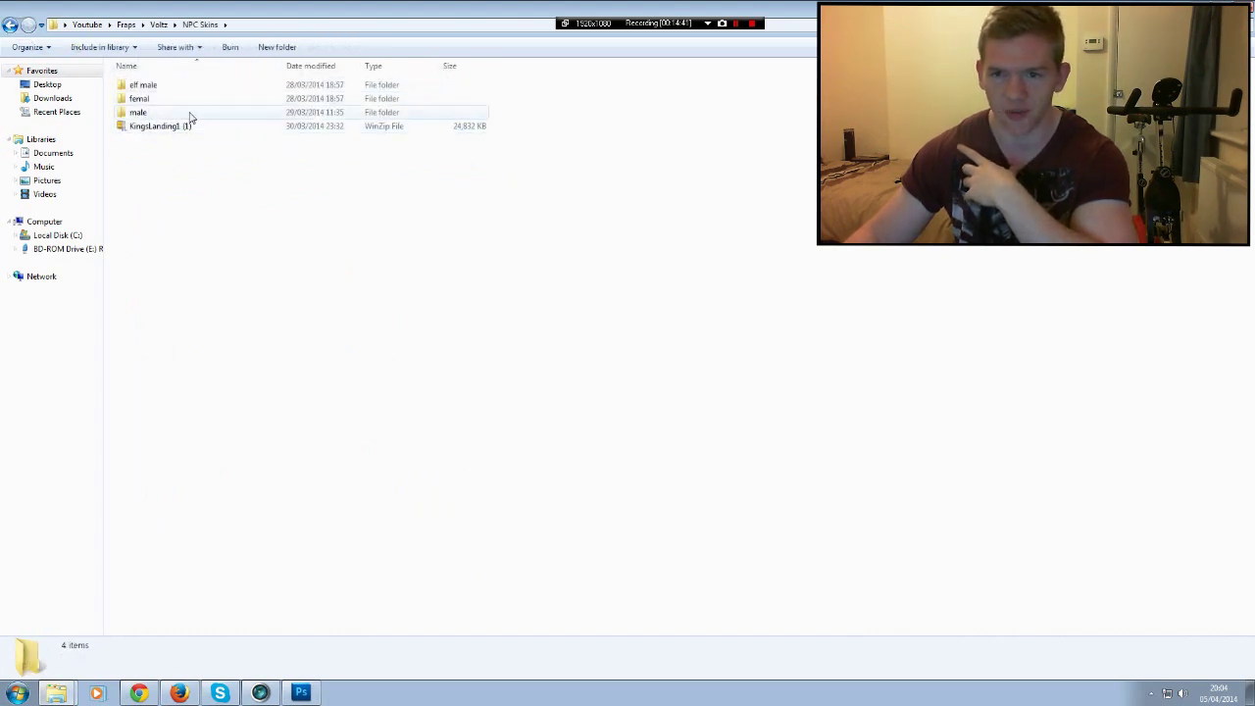
{"action": "left_click", "coordinate": [9, 27]}
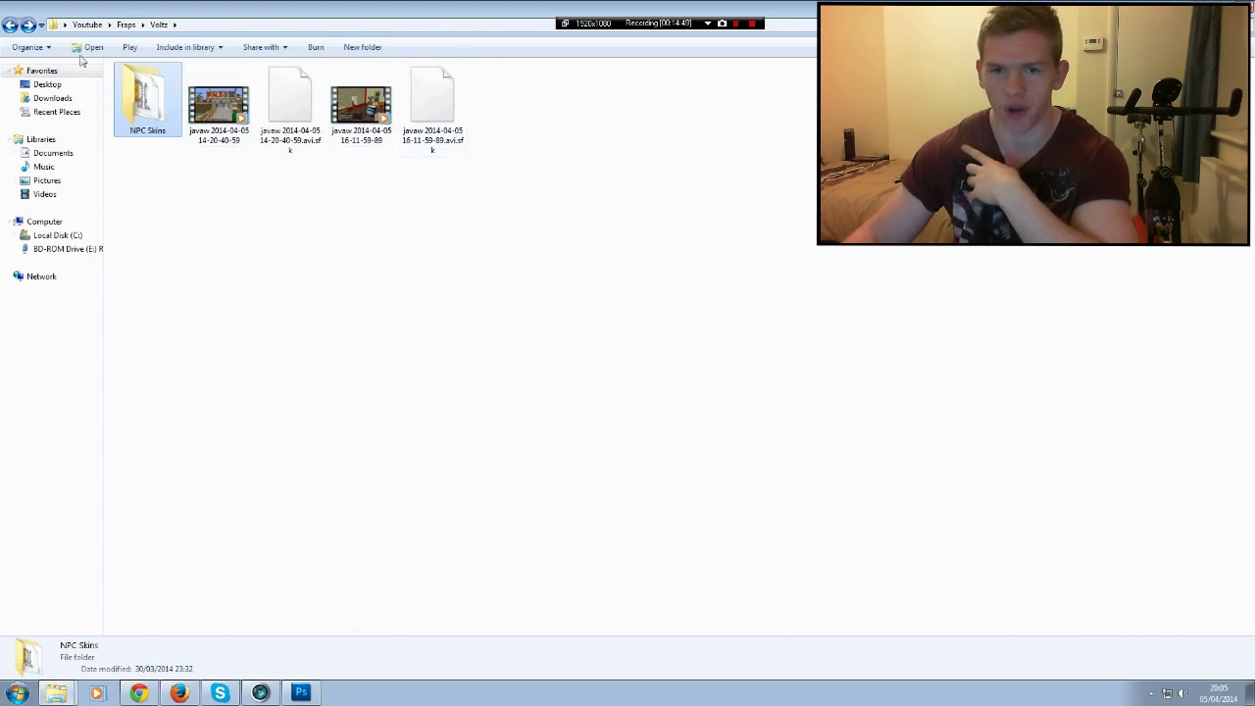
{"action": "left_click", "coordinate": [14, 26]}
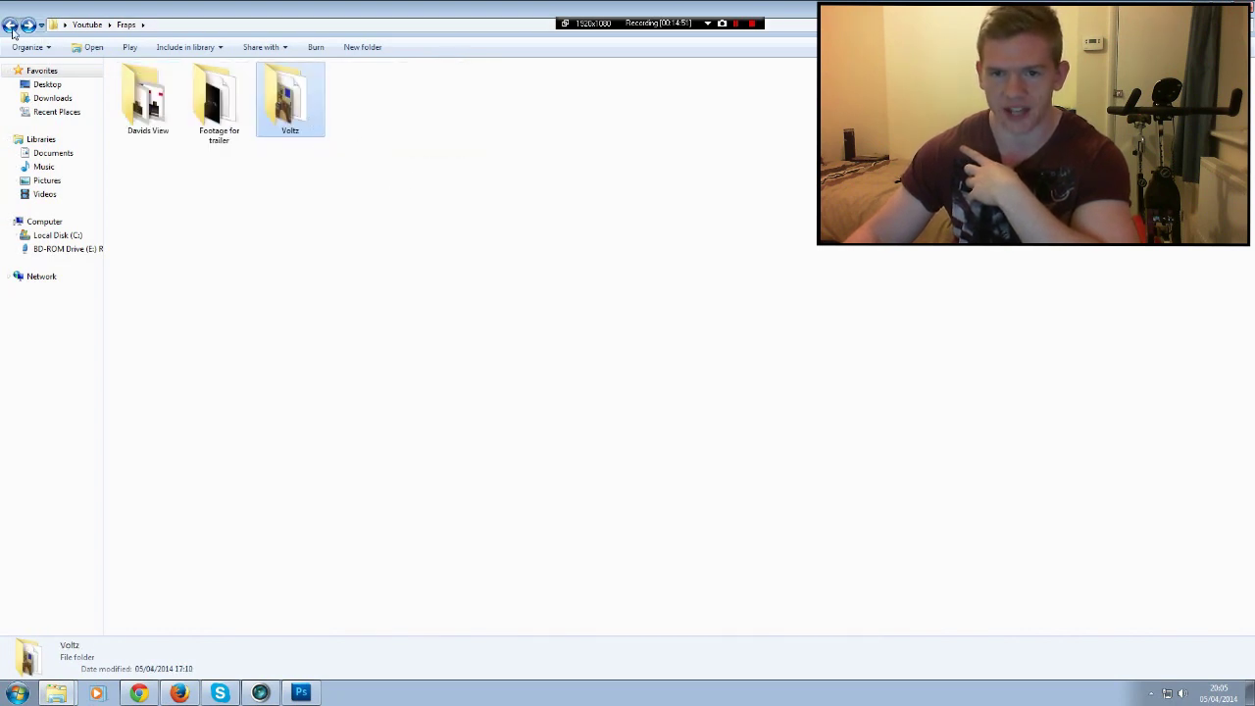
{"action": "left_click", "coordinate": [13, 25]}
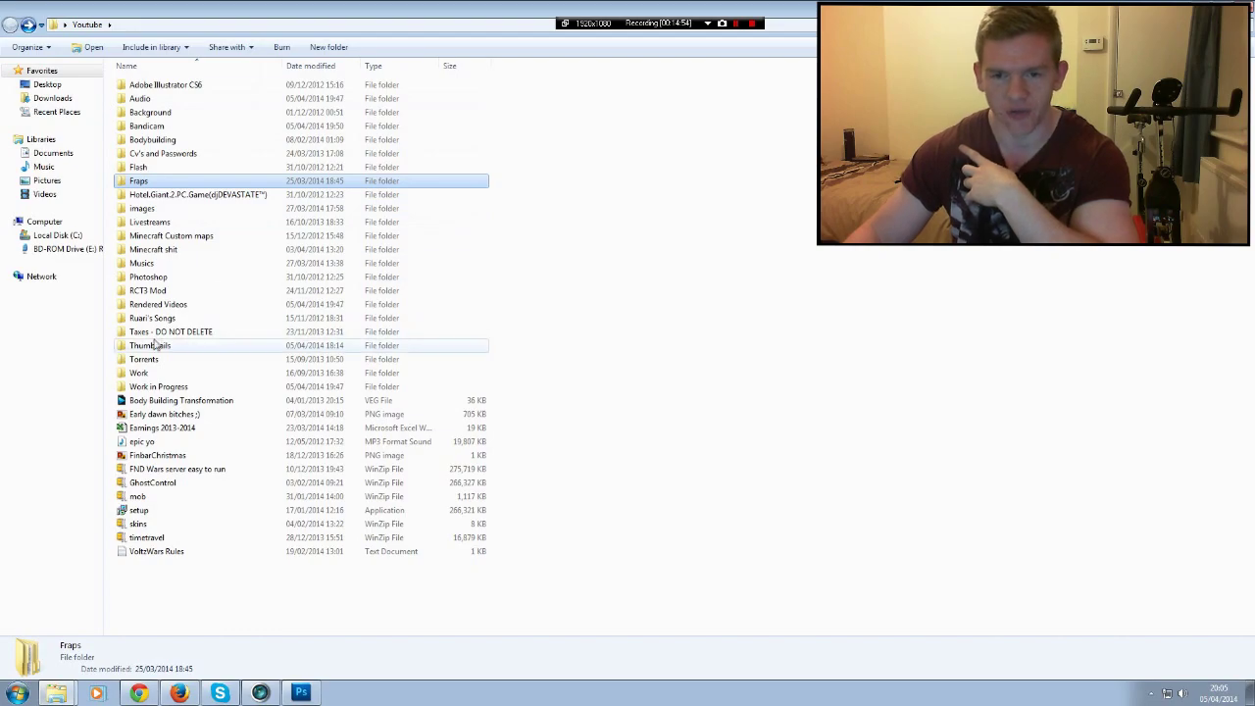
Open the Rendered Videos folder, select all its files to check their total size, and clear the selection
{"action": "double_click", "coordinate": [162, 304]}
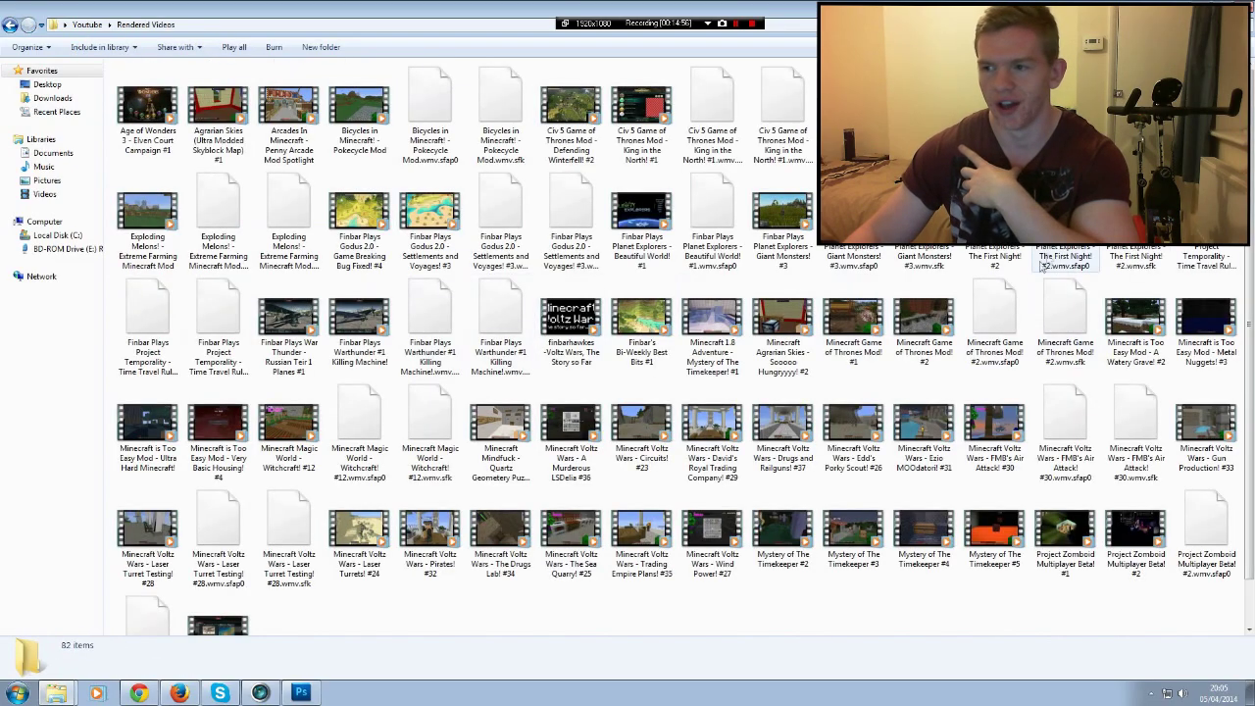
{"action": "scroll", "coordinate": [1250, 232], "scroll_direction": "down", "scroll_amount": 2}
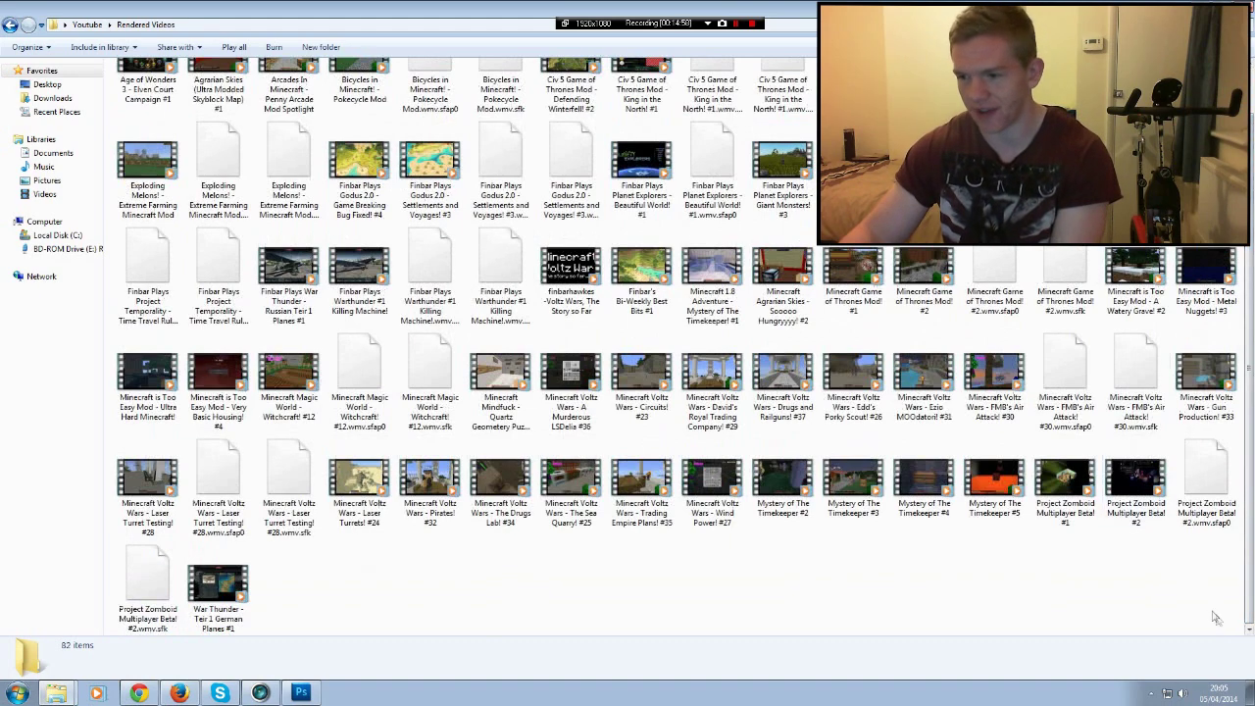
{"action": "left_click_drag", "start_coordinate": [1220, 621], "coordinate": [106, 83]}
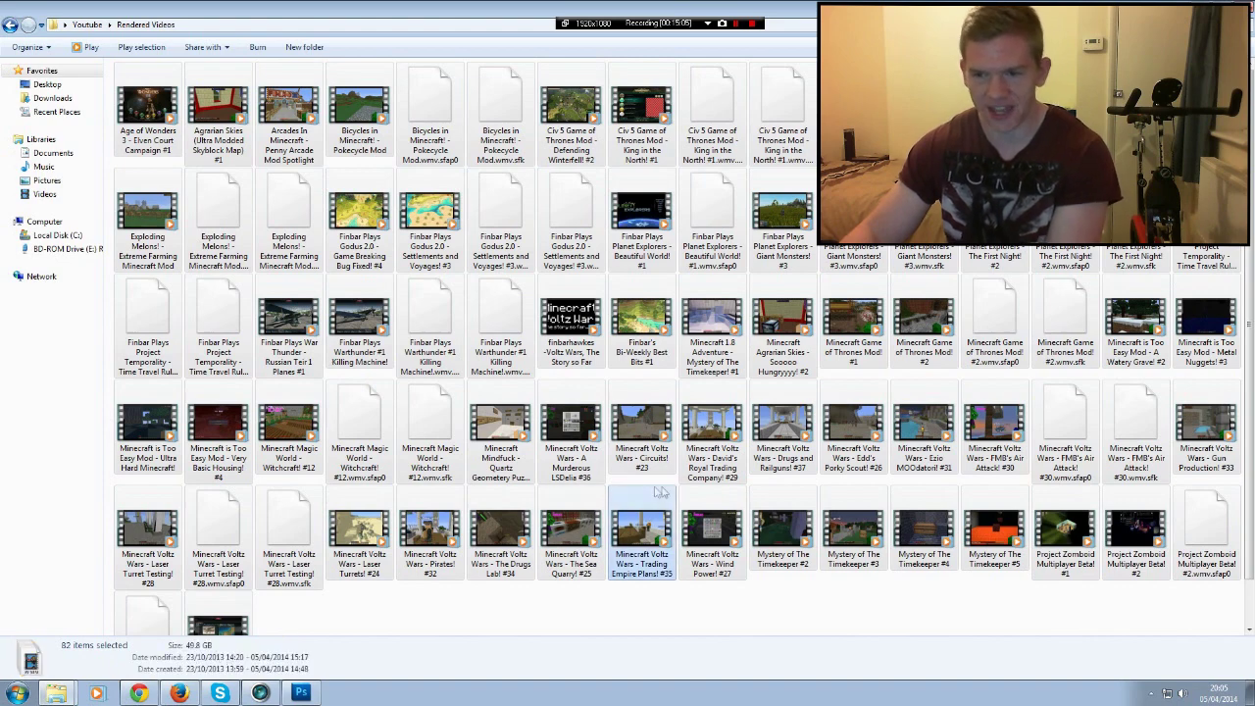
{"action": "left_click", "coordinate": [579, 605]}
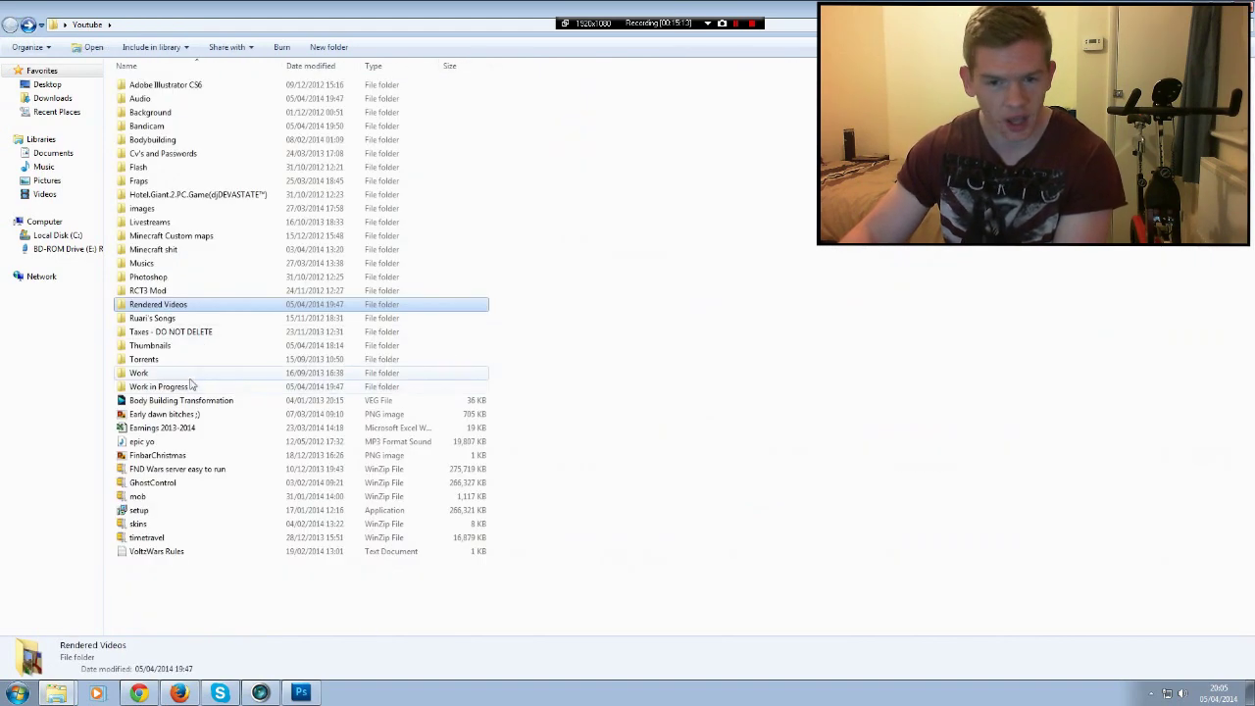
In the Show files subfolder of Thumbnails, view the voltz wars 600x600 and 600x600 dead island copy images, and return to Thumbnails
{"action": "left_click", "coordinate": [169, 349]}
{"action": "double_click", "coordinate": [169, 349]}
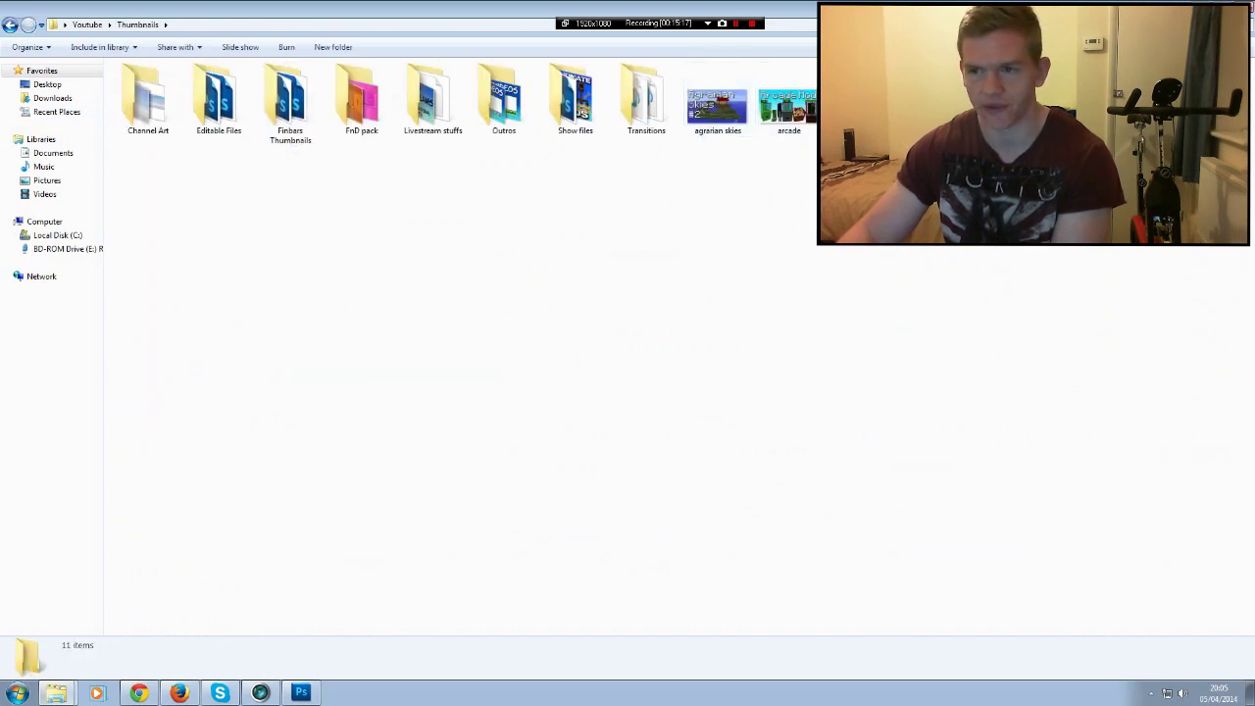
{"action": "double_click", "coordinate": [586, 105]}
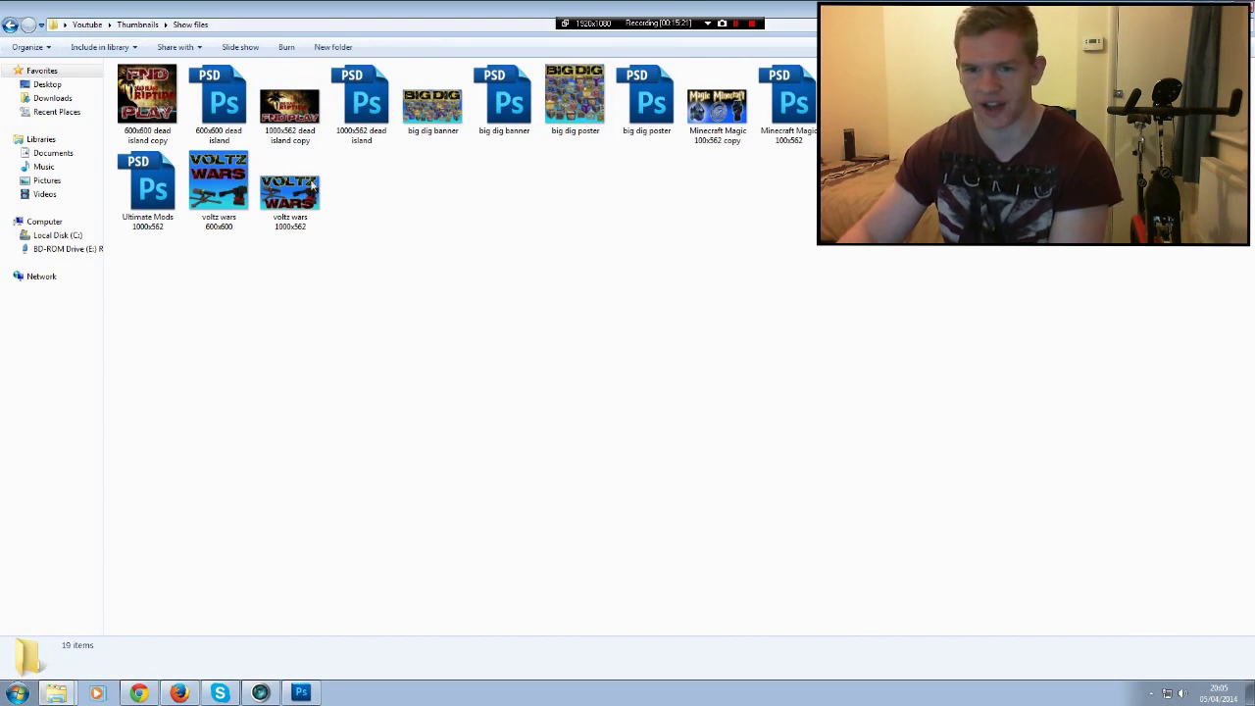
{"action": "double_click", "coordinate": [246, 199]}
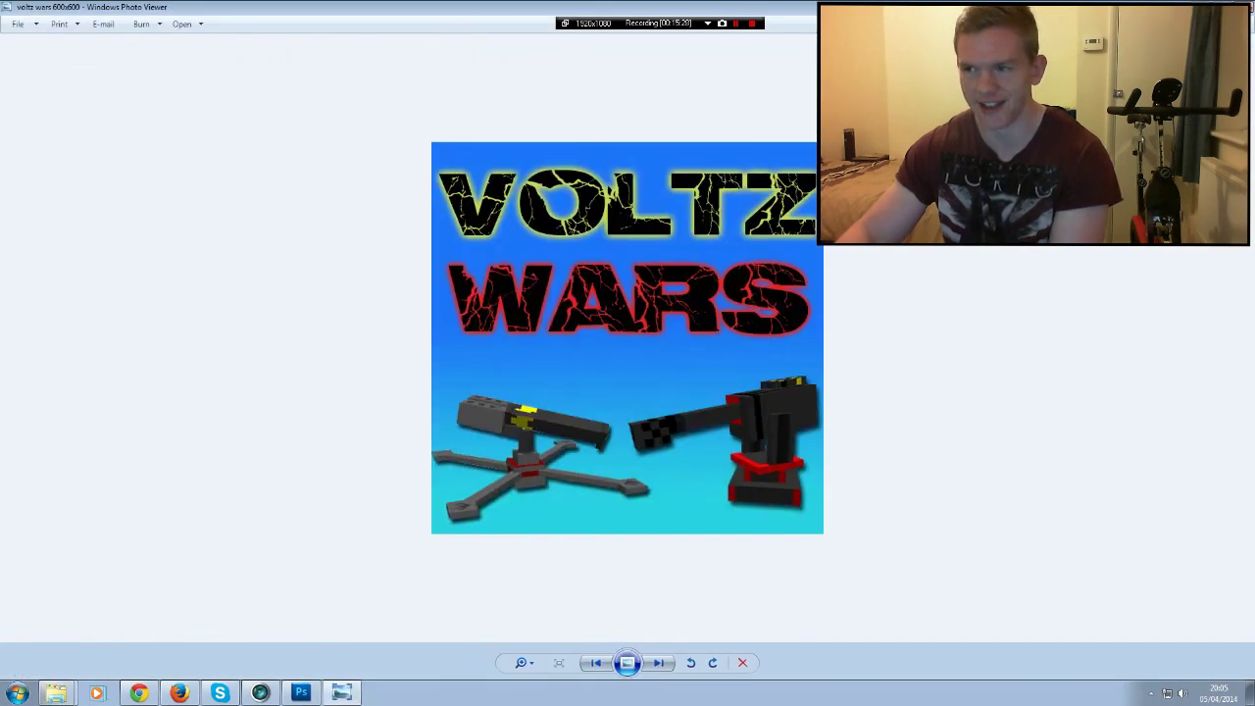
{"action": "key", "text": "alt+F4"}
{"action": "double_click", "coordinate": [145, 93]}
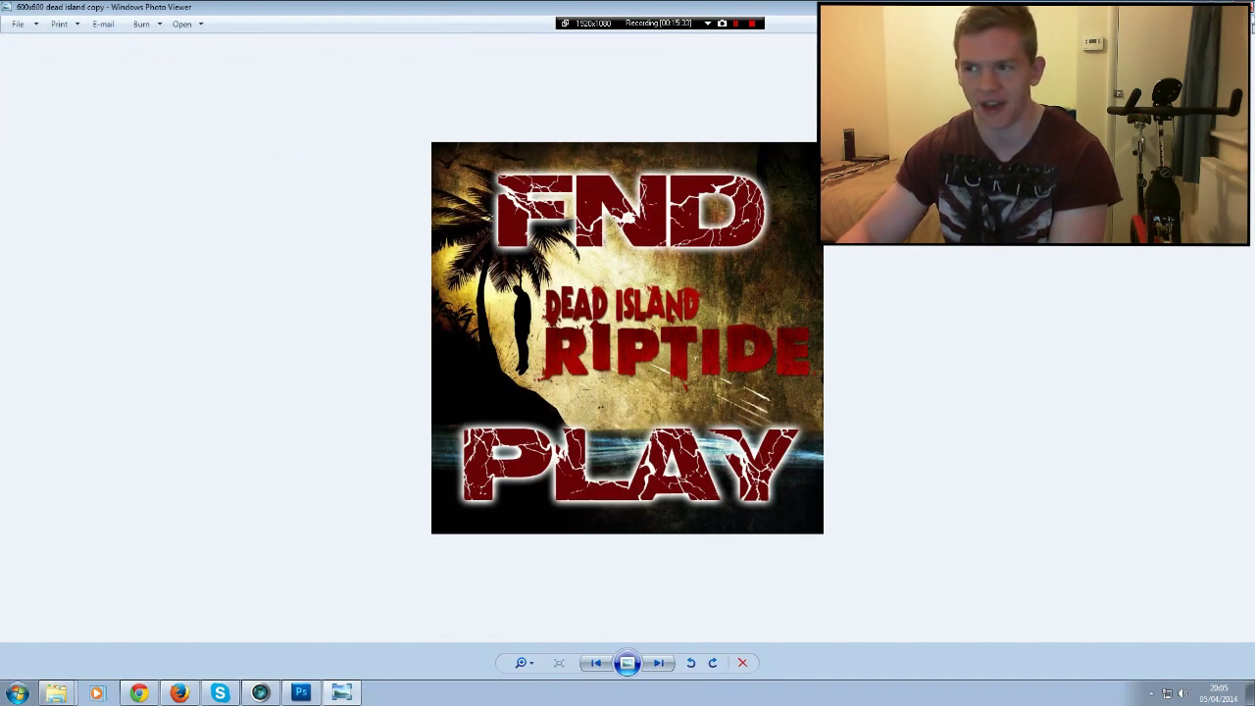
{"action": "key", "text": "alt+F4"}
{"action": "left_click", "coordinate": [8, 27]}
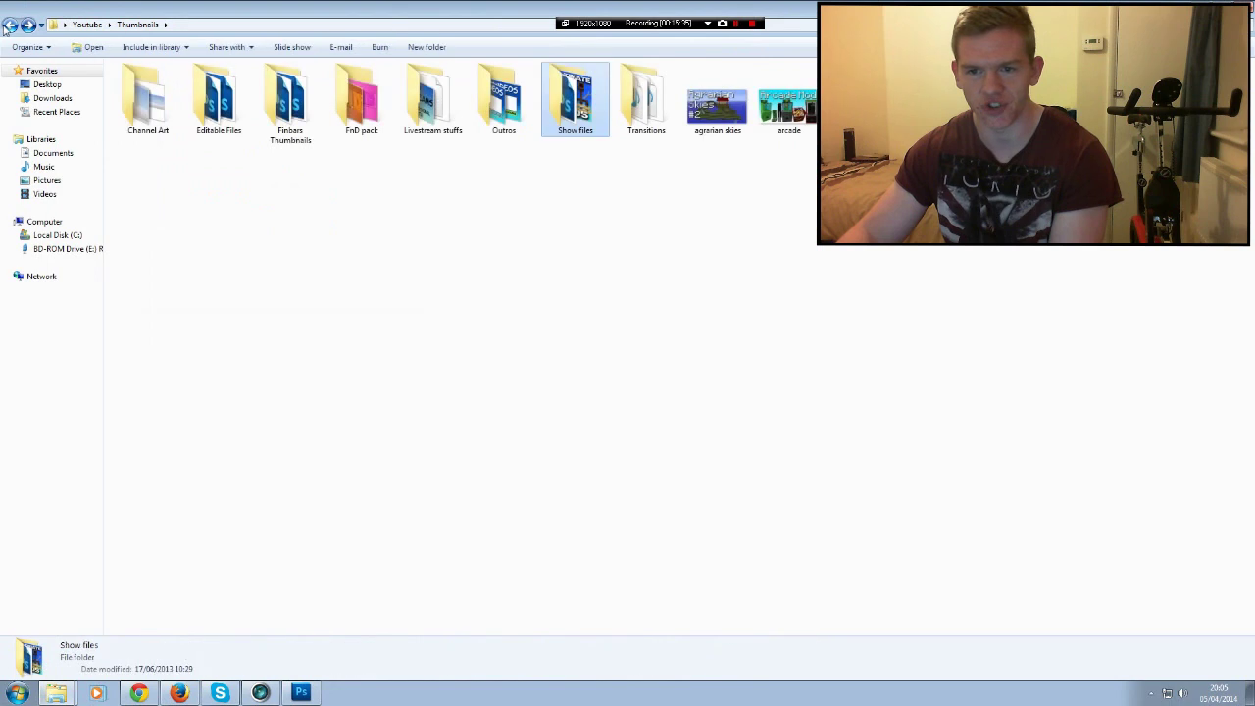
View the FnD Youtube Avatar image in the FnD pack folder, close it, and return to Thumbnails
{"action": "double_click", "coordinate": [358, 98]}
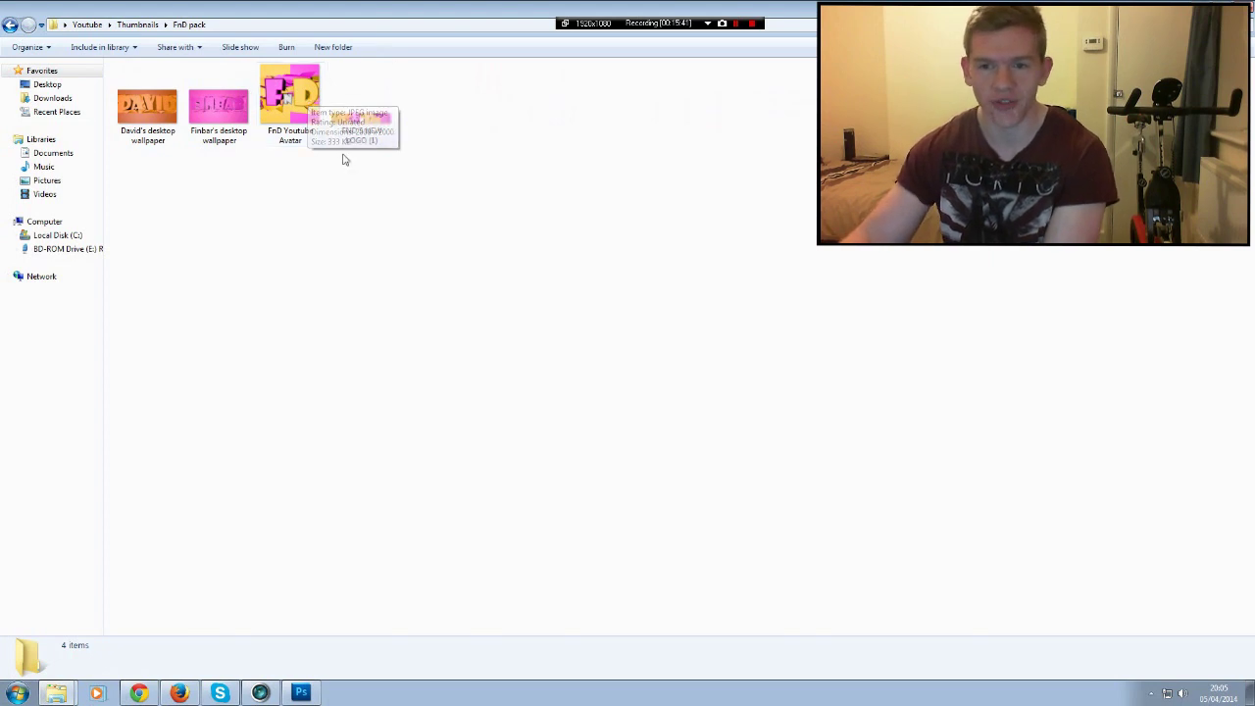
{"action": "double_click", "coordinate": [294, 86]}
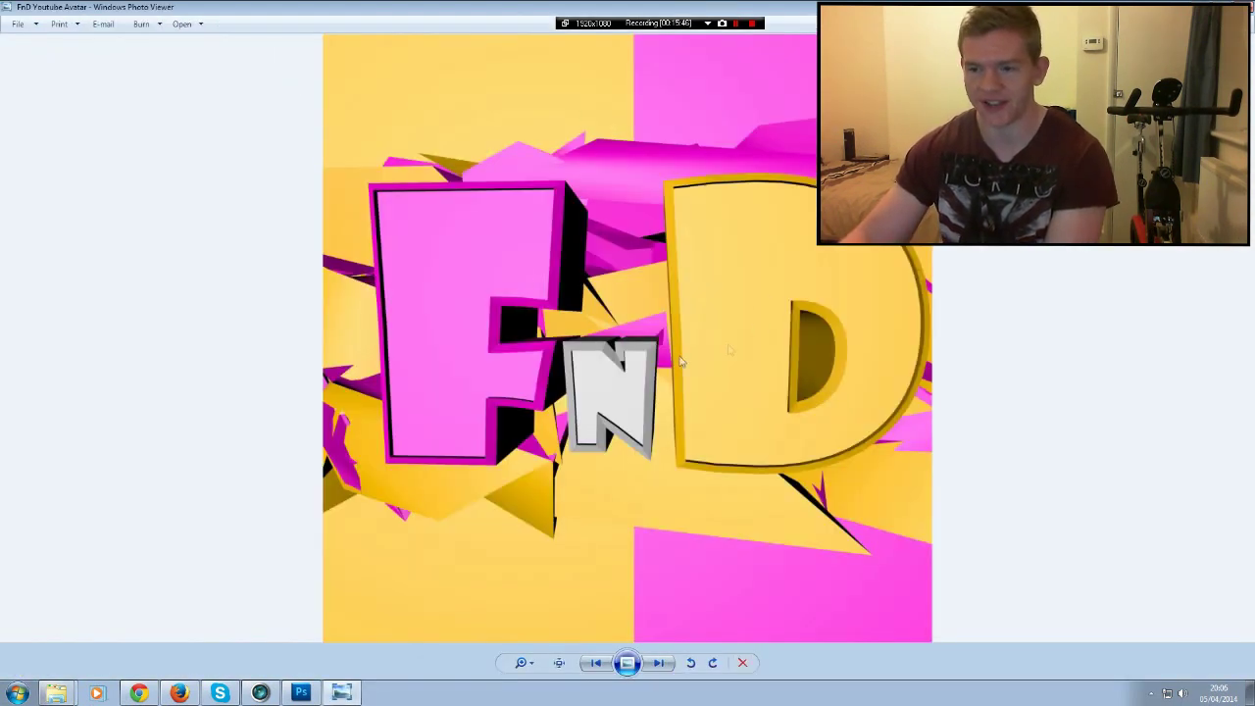
{"action": "key", "text": "alt+F4"}
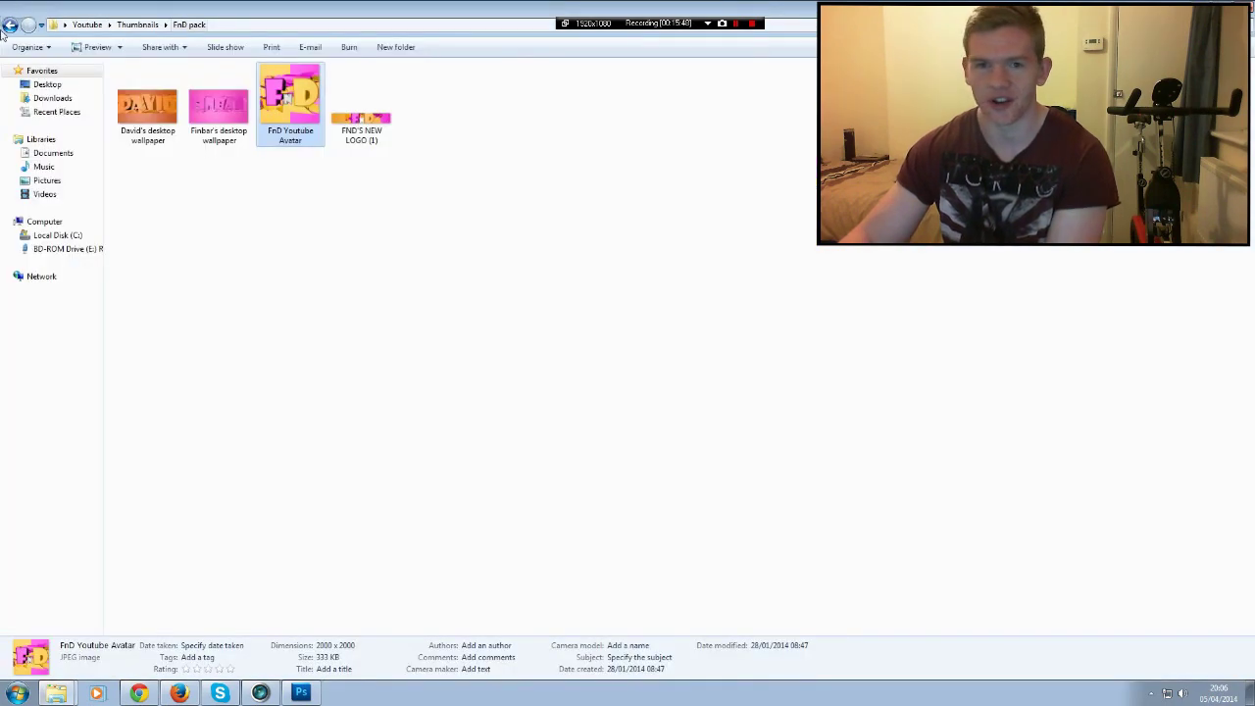
{"action": "left_click", "coordinate": [9, 26]}
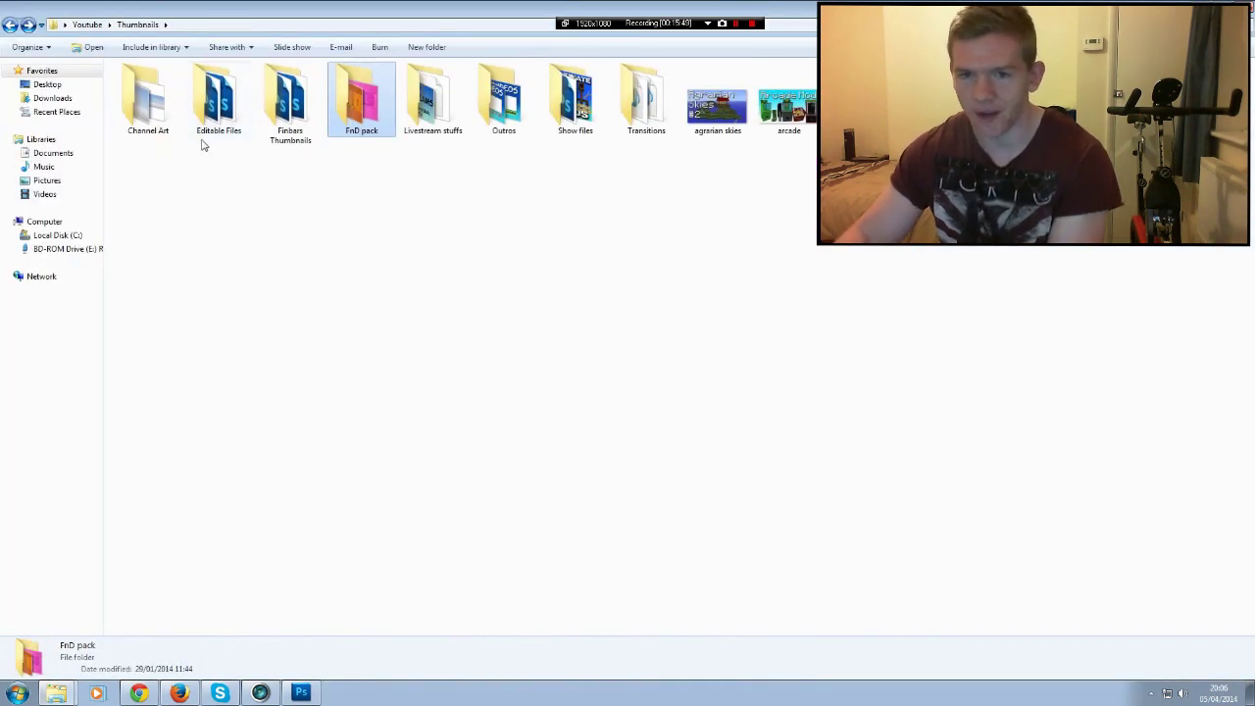
View the fnd 4 banner image in the Channel Art folder, close it, and return to Thumbnails
{"action": "double_click", "coordinate": [148, 98]}
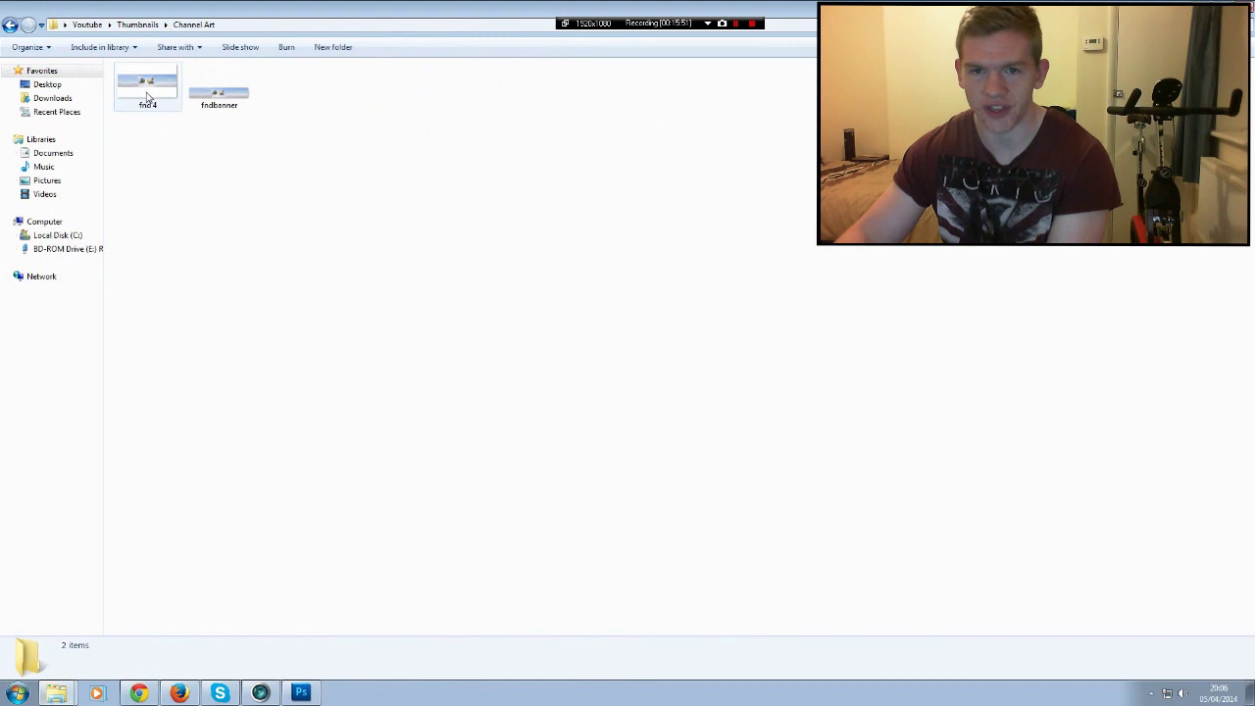
{"action": "double_click", "coordinate": [148, 98]}
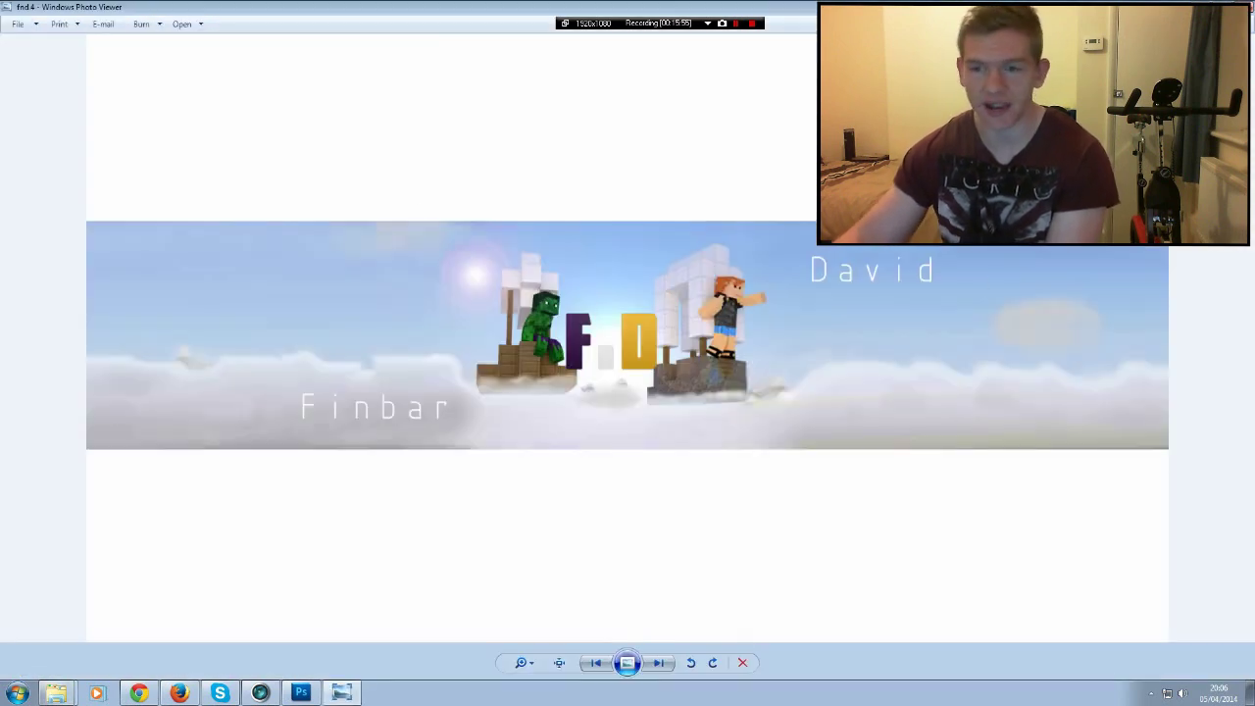
{"action": "key", "text": "alt+F4"}
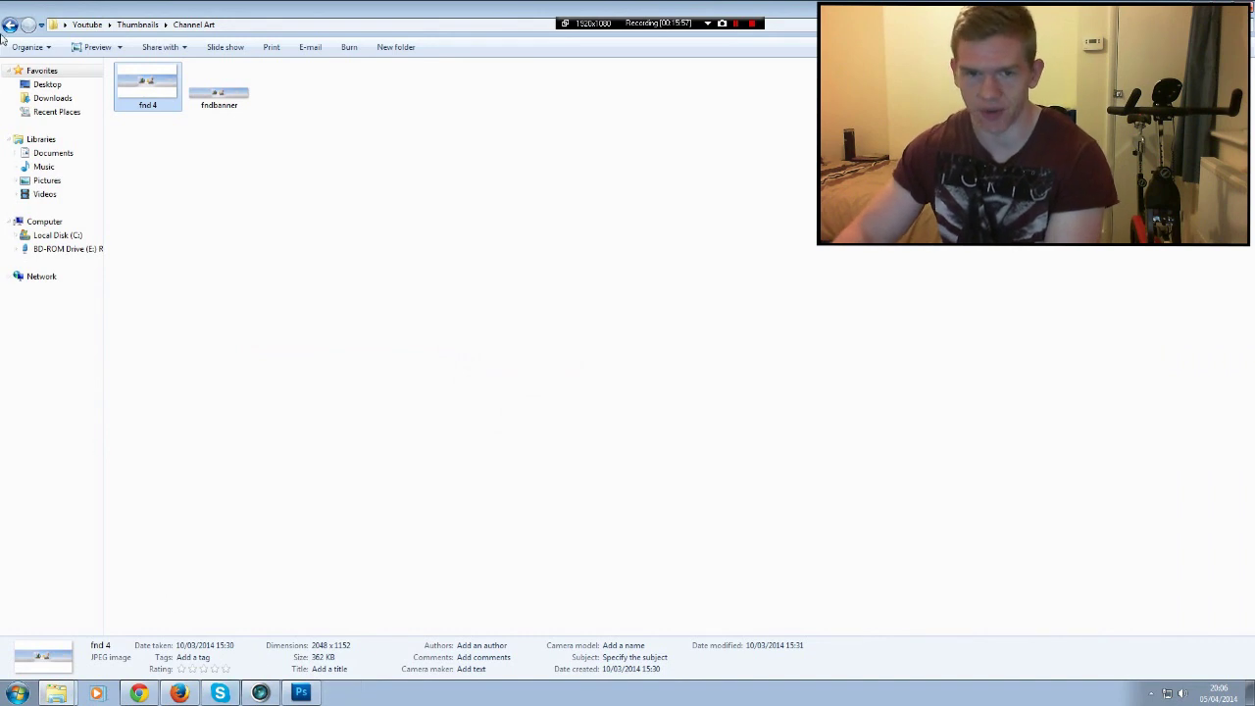
{"action": "left_click", "coordinate": [10, 27]}
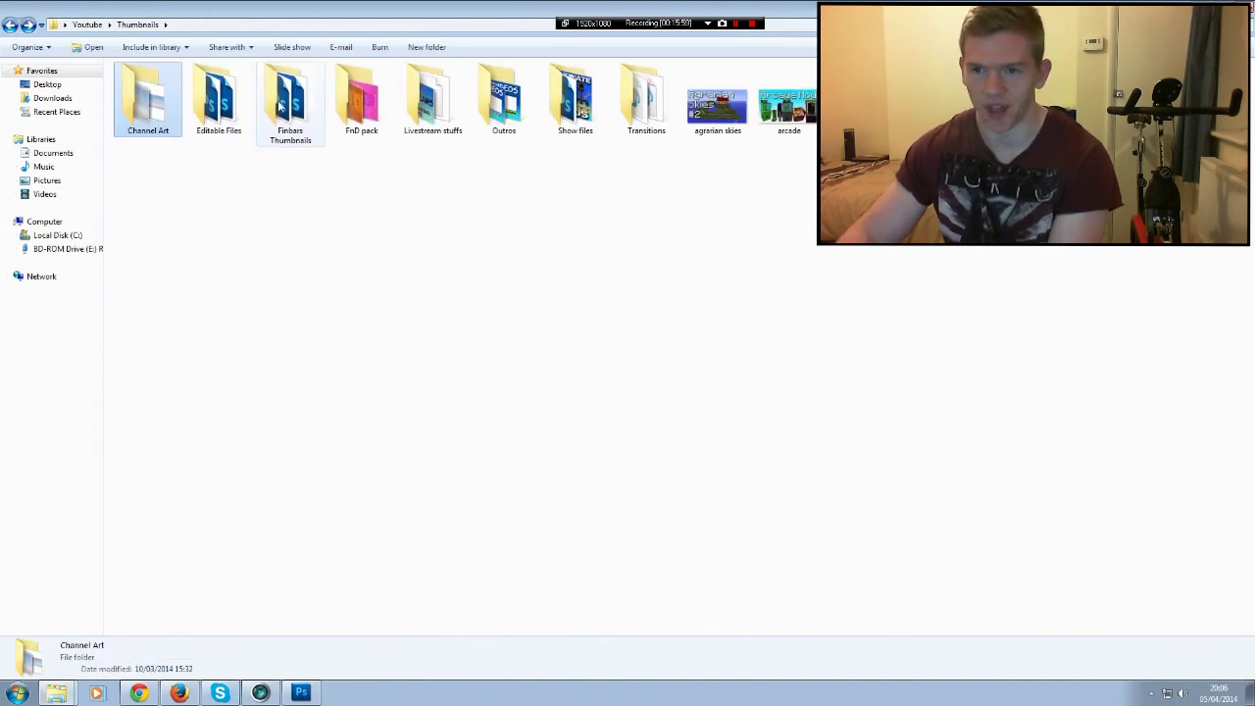
Open the Editable Files folder in Thumbnails, and go back to the main Youtube folder
{"action": "double_click", "coordinate": [218, 98]}
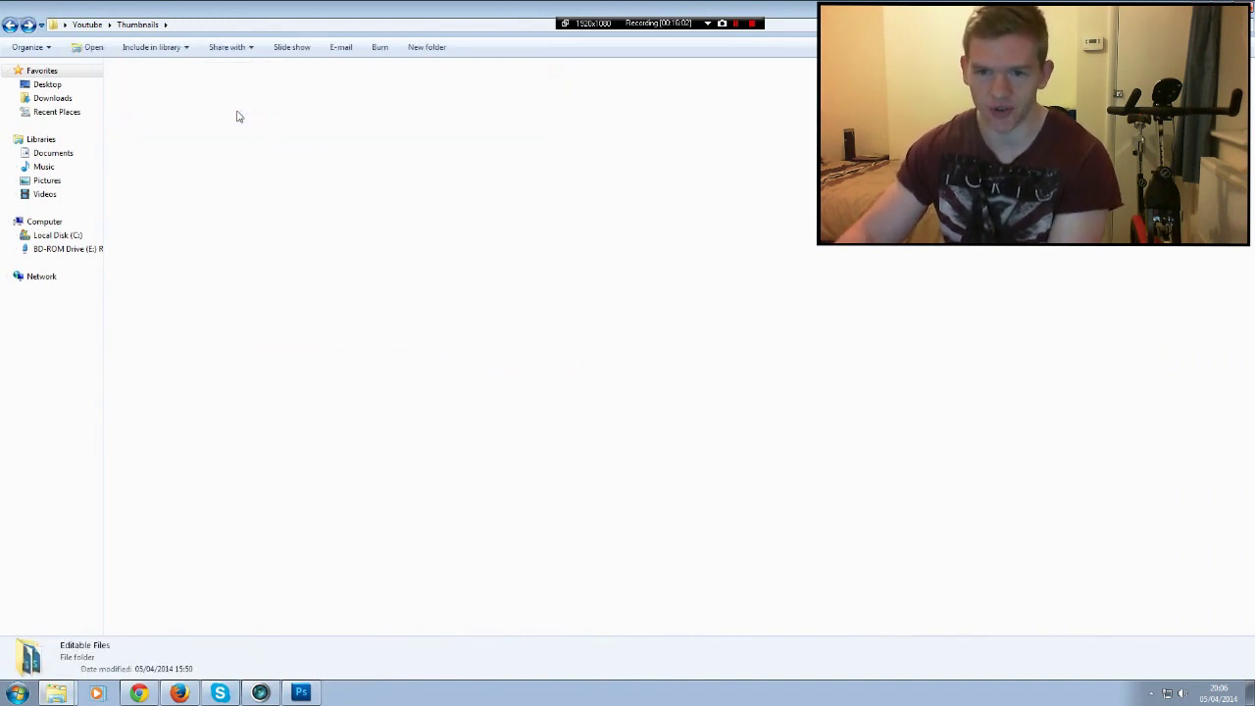
{"action": "left_click", "coordinate": [9, 27]}
{"action": "left_click", "coordinate": [10, 27]}
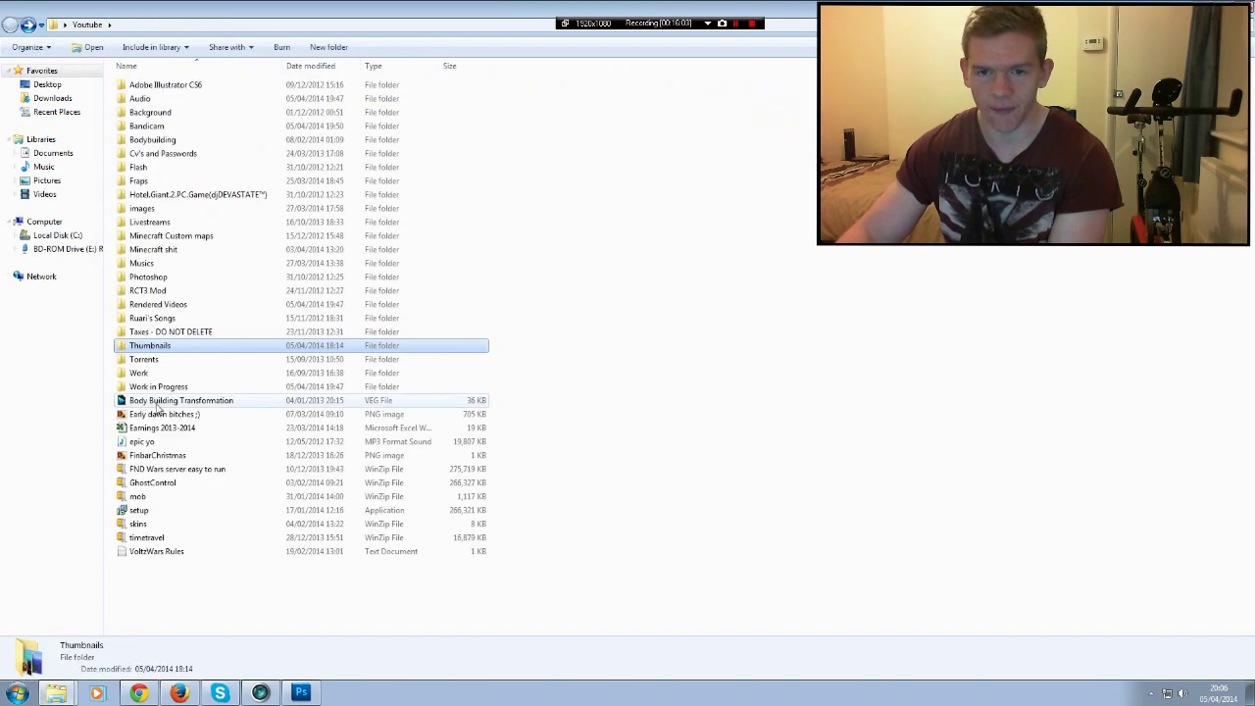
Open the Minecraft shit folder, view its 1)Magic World subfolder, and return to the Minecraft shit folder
{"action": "double_click", "coordinate": [169, 251]}
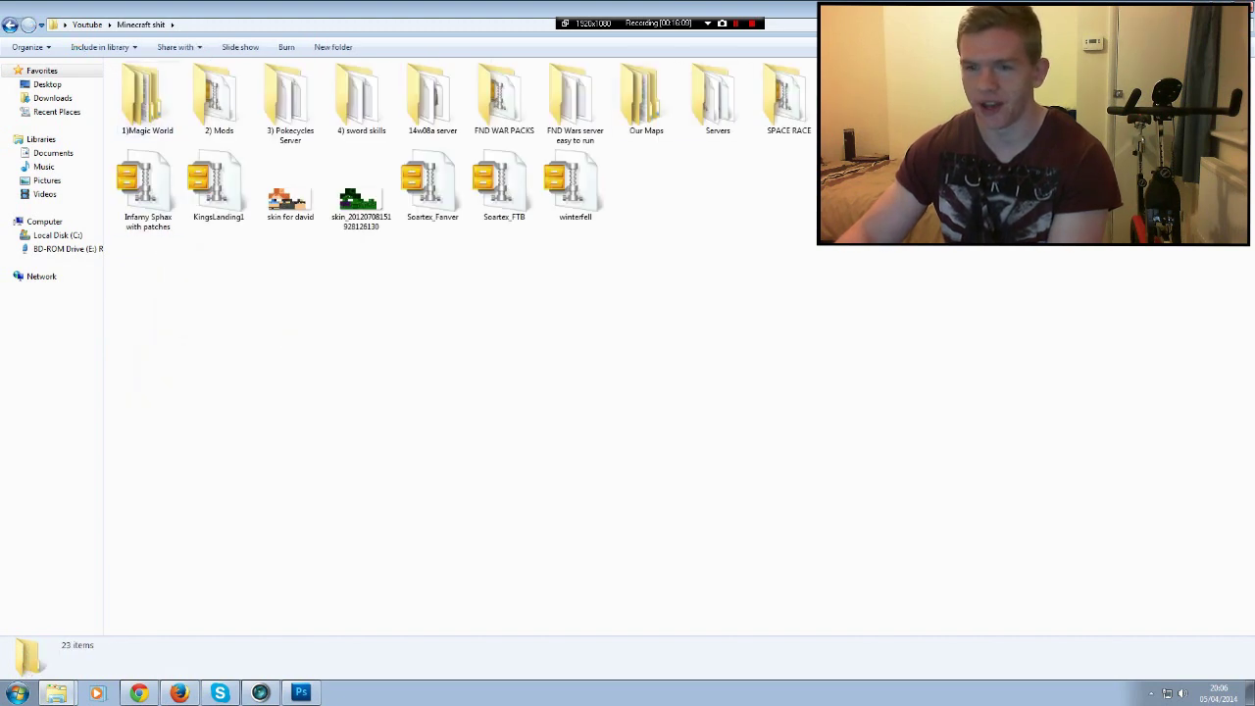
{"action": "double_click", "coordinate": [141, 98]}
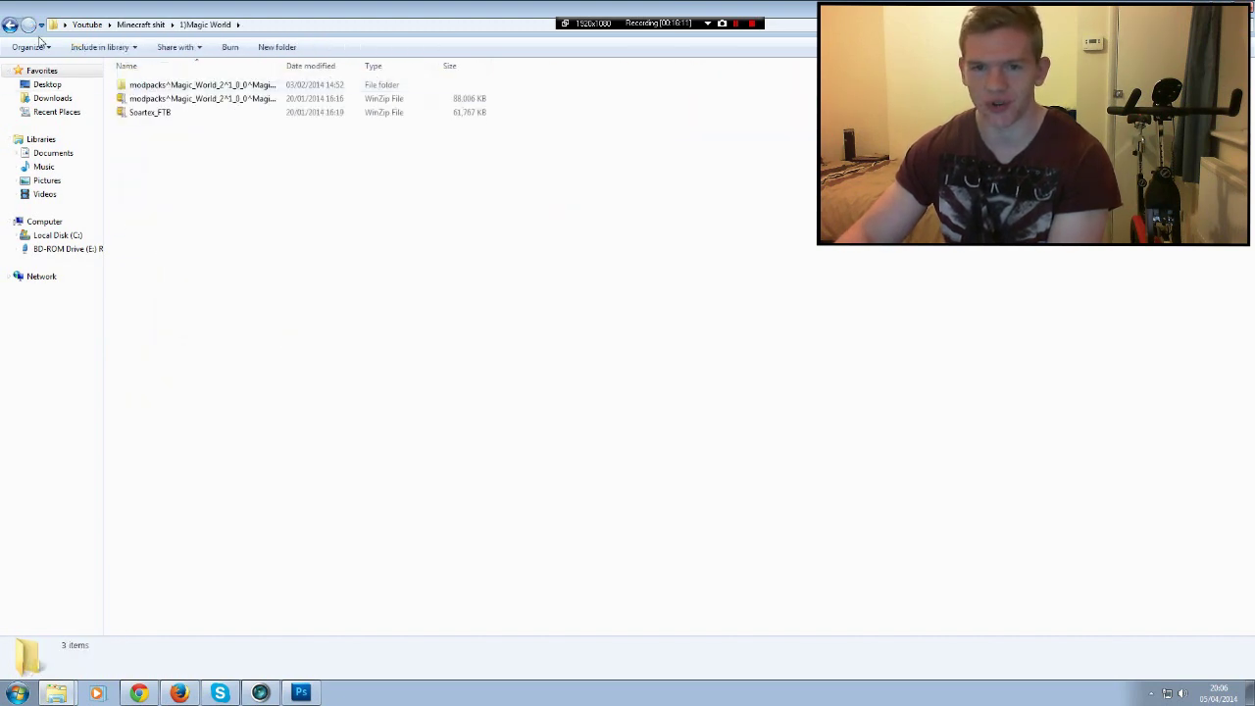
{"action": "left_click", "coordinate": [9, 26]}
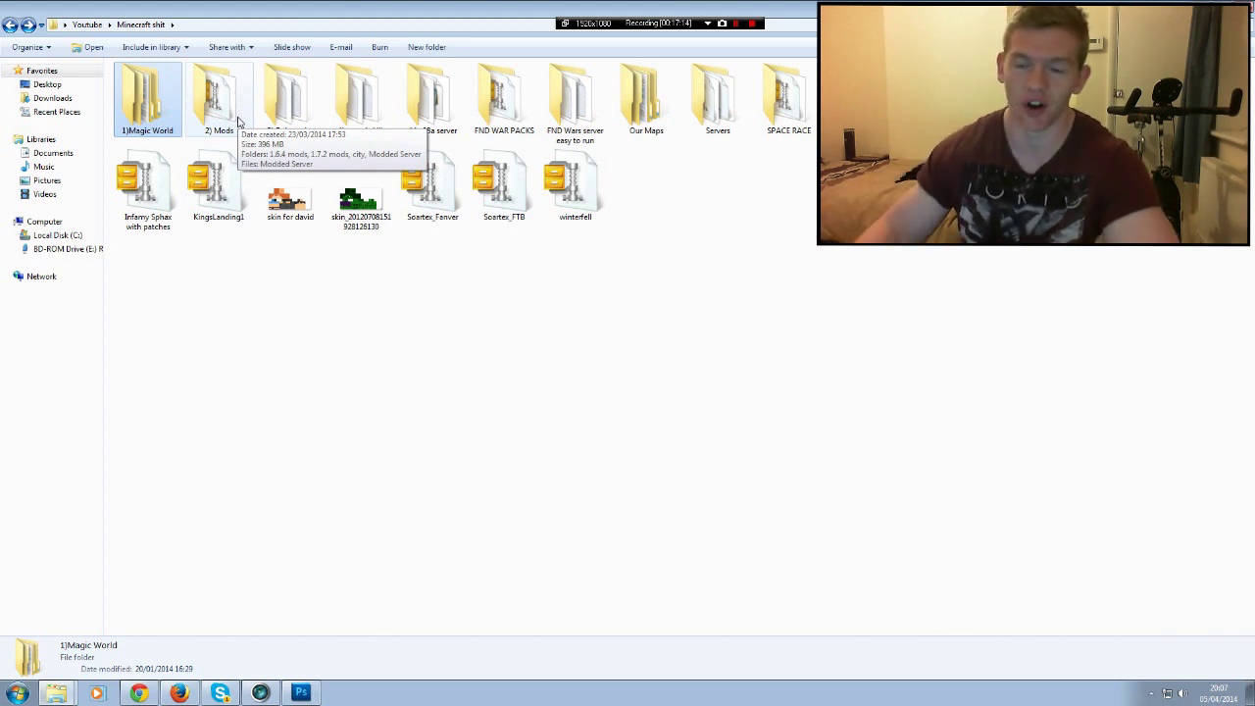
In the 2) Mods folder, view the contents of the 1.6.4 mods and 1.7.2 mods subfolders
{"action": "double_click", "coordinate": [235, 119]}
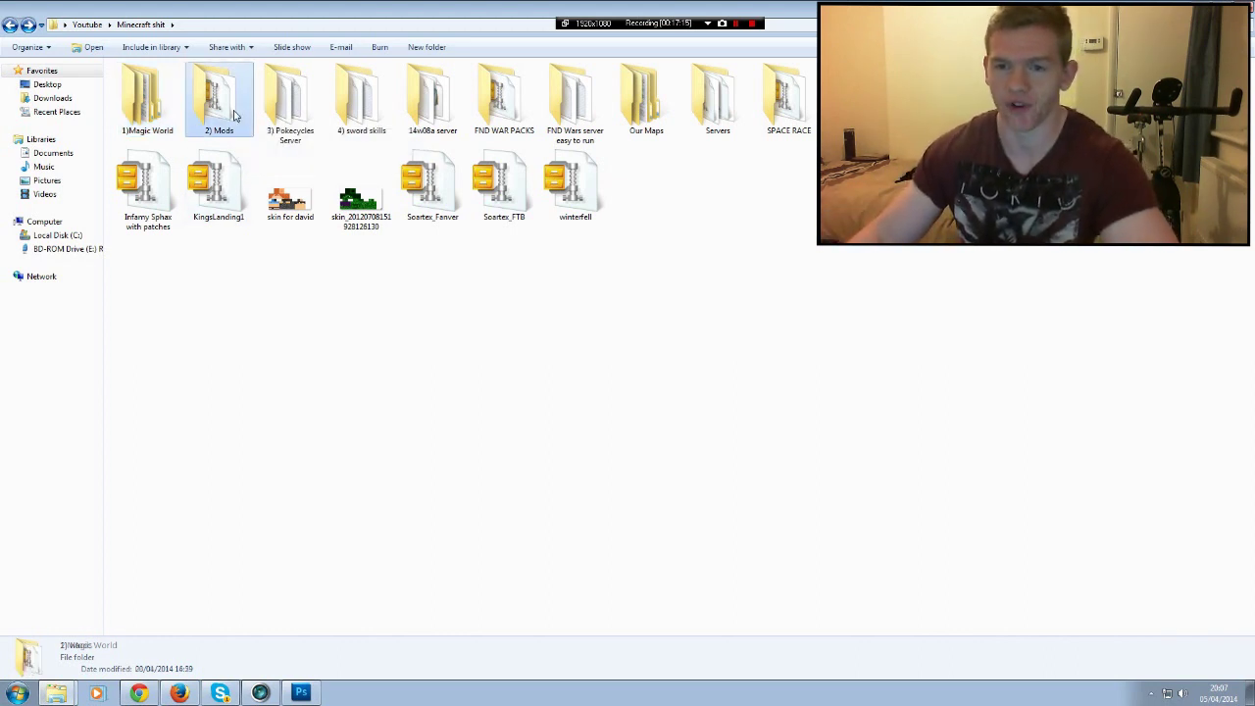
{"action": "double_click", "coordinate": [152, 85]}
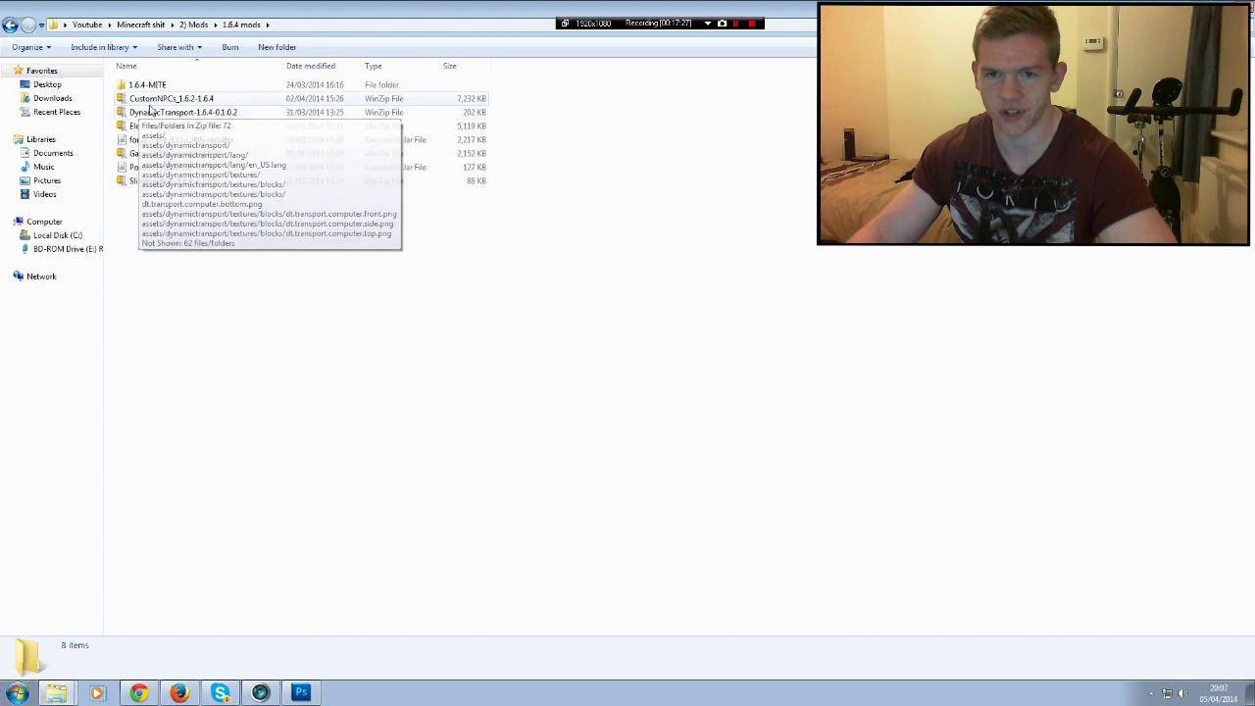
{"action": "key", "text": "BackSpace"}
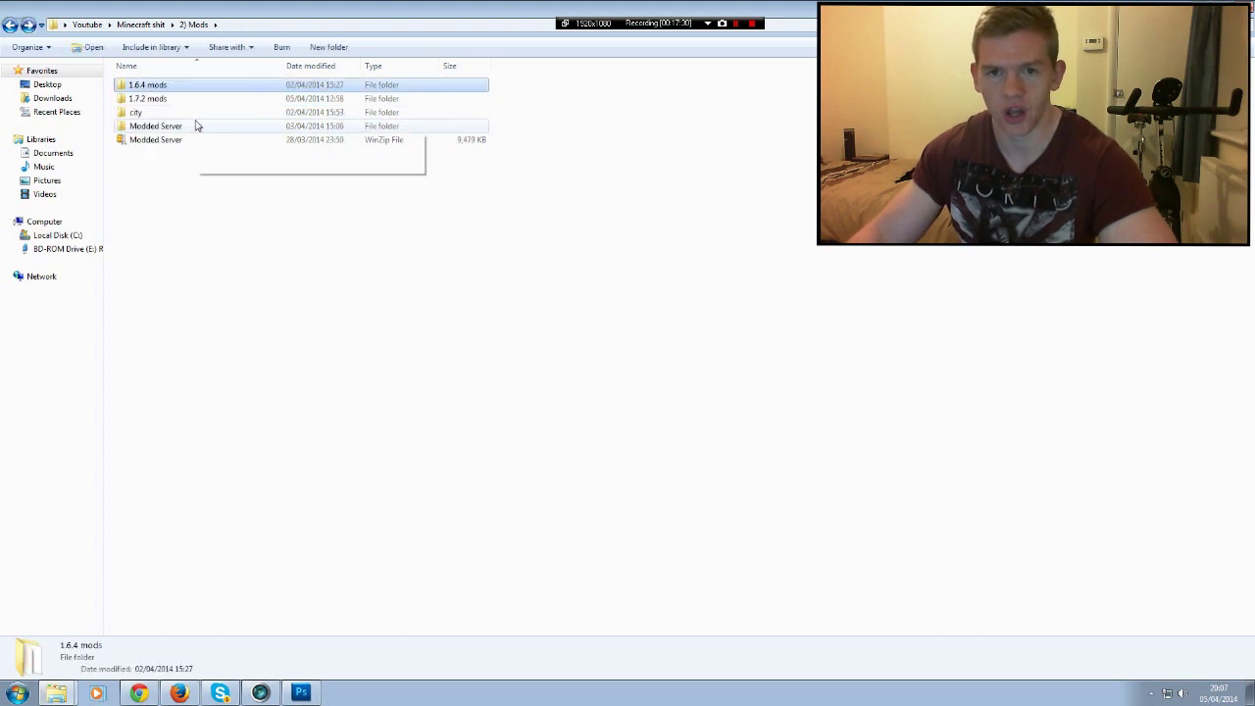
{"action": "double_click", "coordinate": [169, 99]}
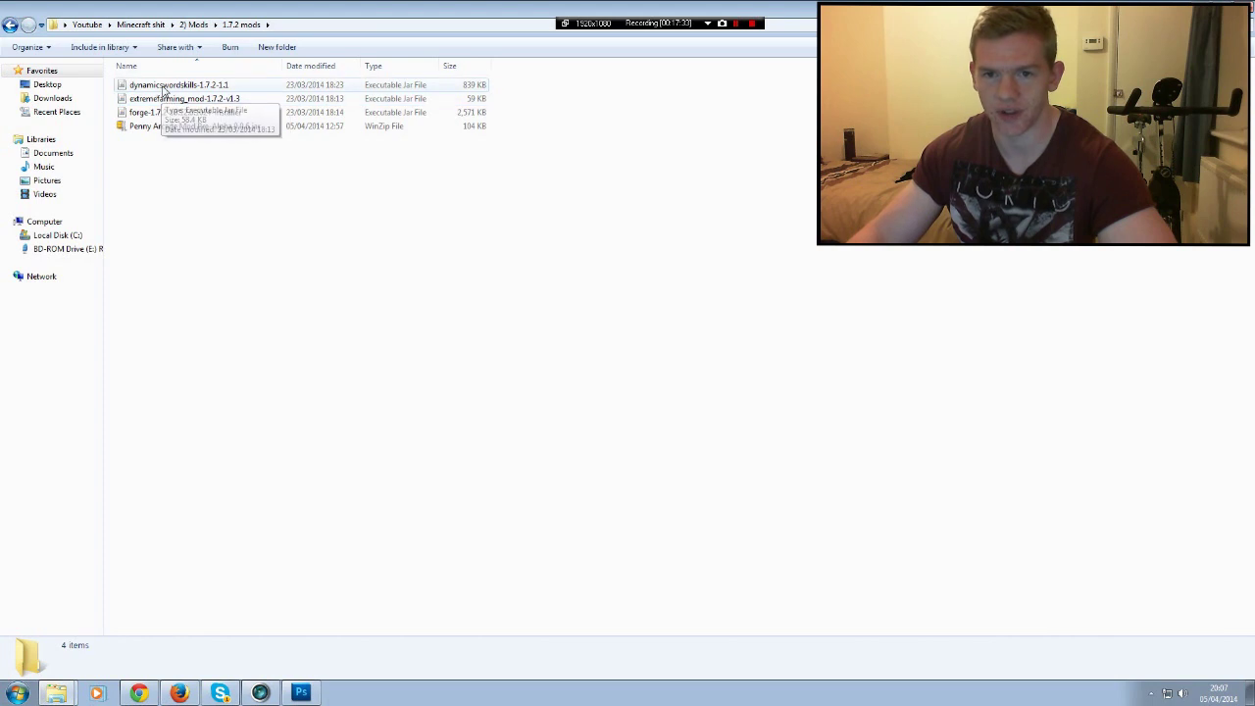
{"action": "left_click", "coordinate": [12, 26]}
View the Modded Server and city subfolders of 2) Mods, and return to the Minecraft shit folder
{"action": "double_click", "coordinate": [159, 126]}
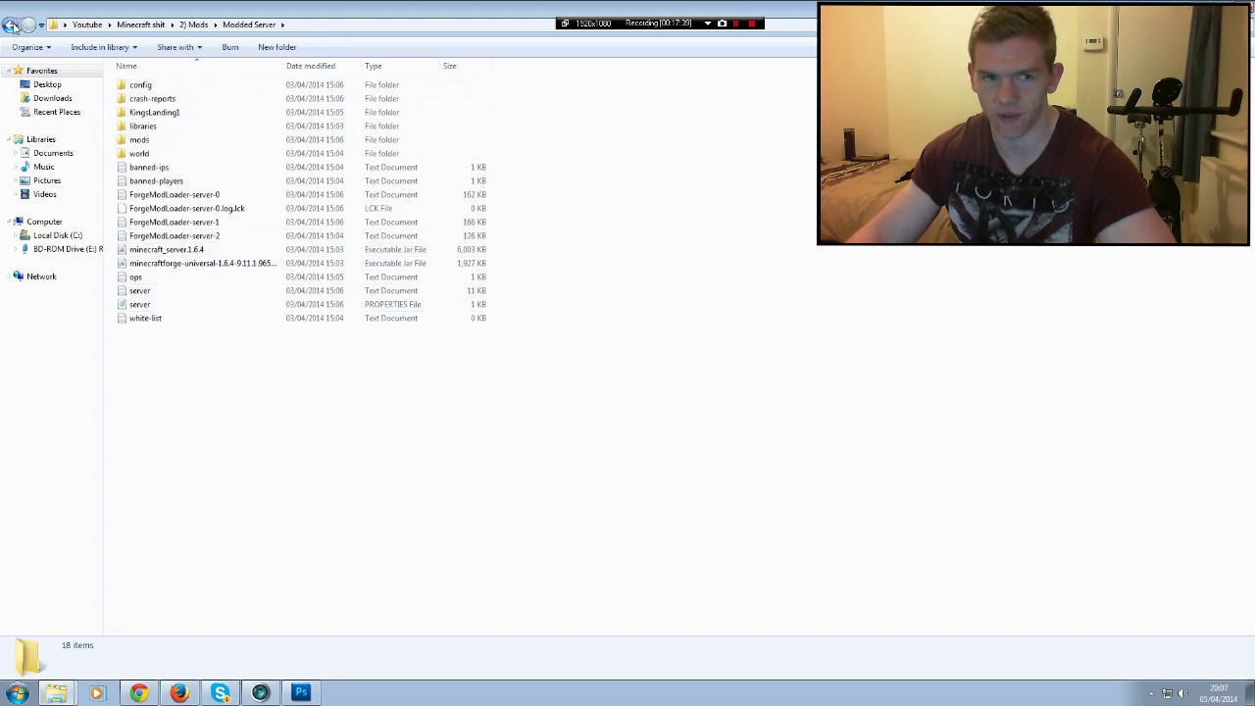
{"action": "left_click", "coordinate": [11, 26]}
{"action": "double_click", "coordinate": [147, 111]}
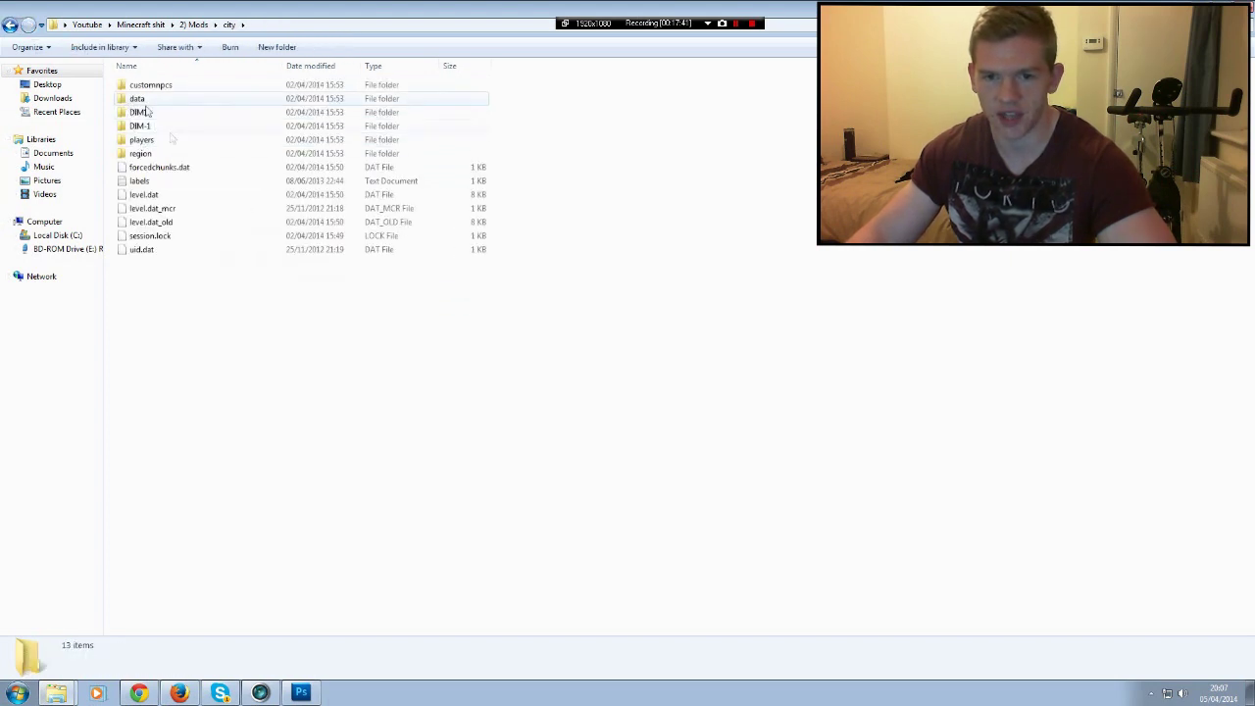
{"action": "left_click", "coordinate": [11, 26]}
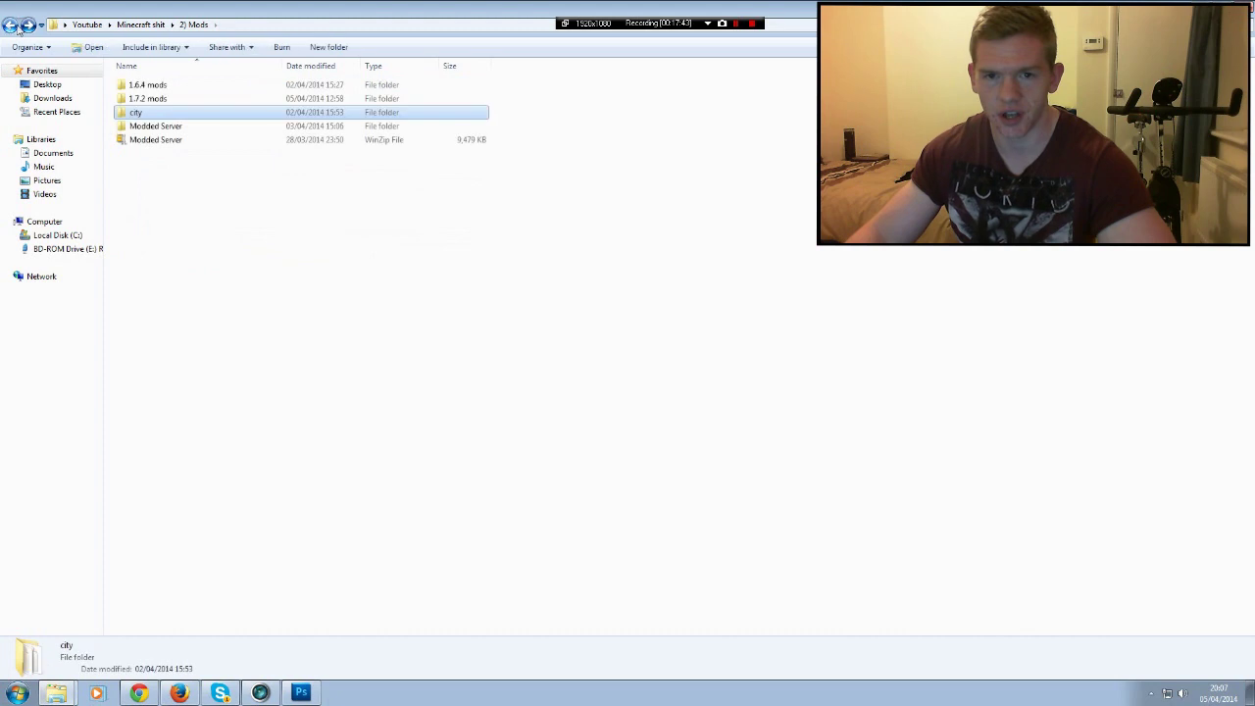
{"action": "left_click", "coordinate": [10, 24]}
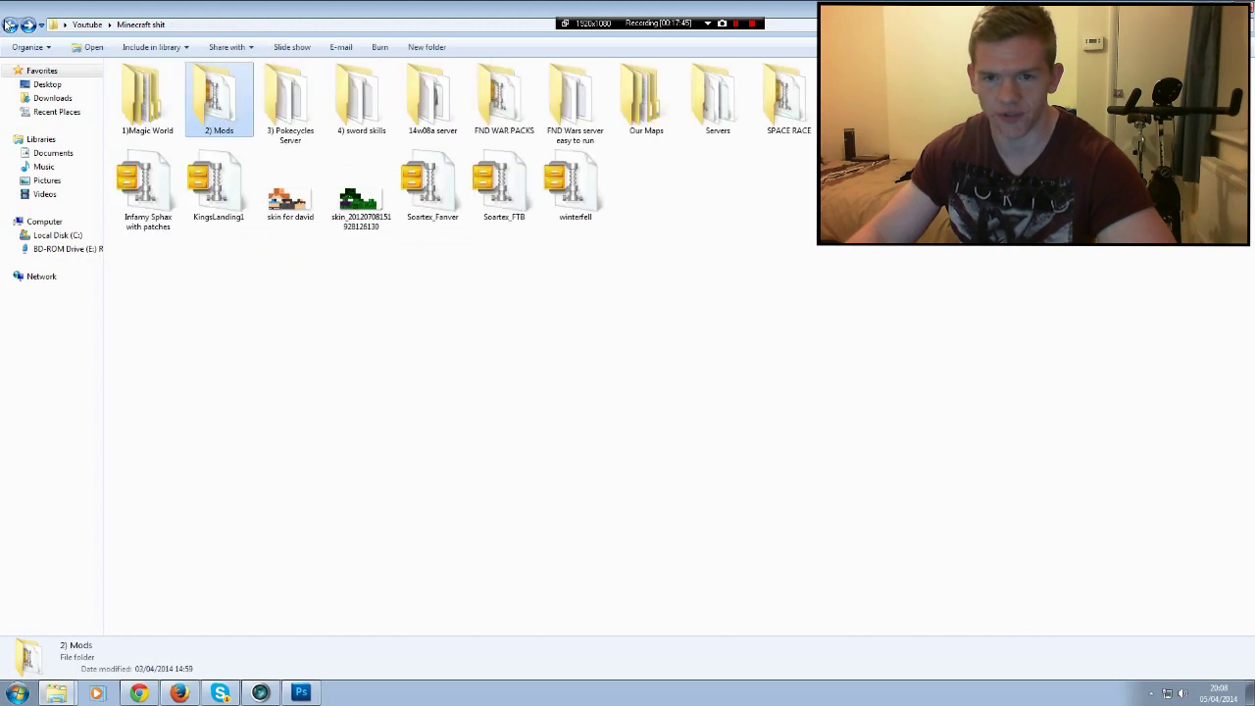
Check the contents of the 3) Pokecycles Server folder, and move it and the 4) sword skills folder to the Recycle Bin
{"action": "double_click", "coordinate": [314, 105]}
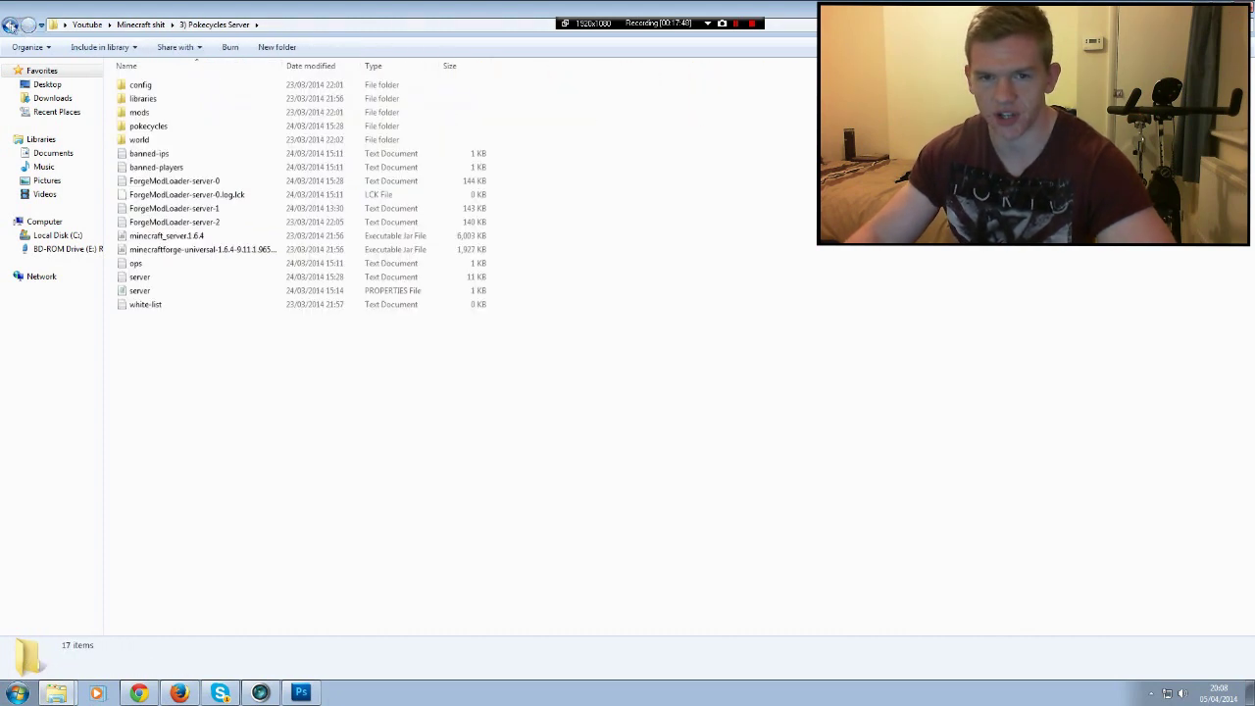
{"action": "left_click", "coordinate": [10, 26]}
{"action": "key", "text": "Delete"}
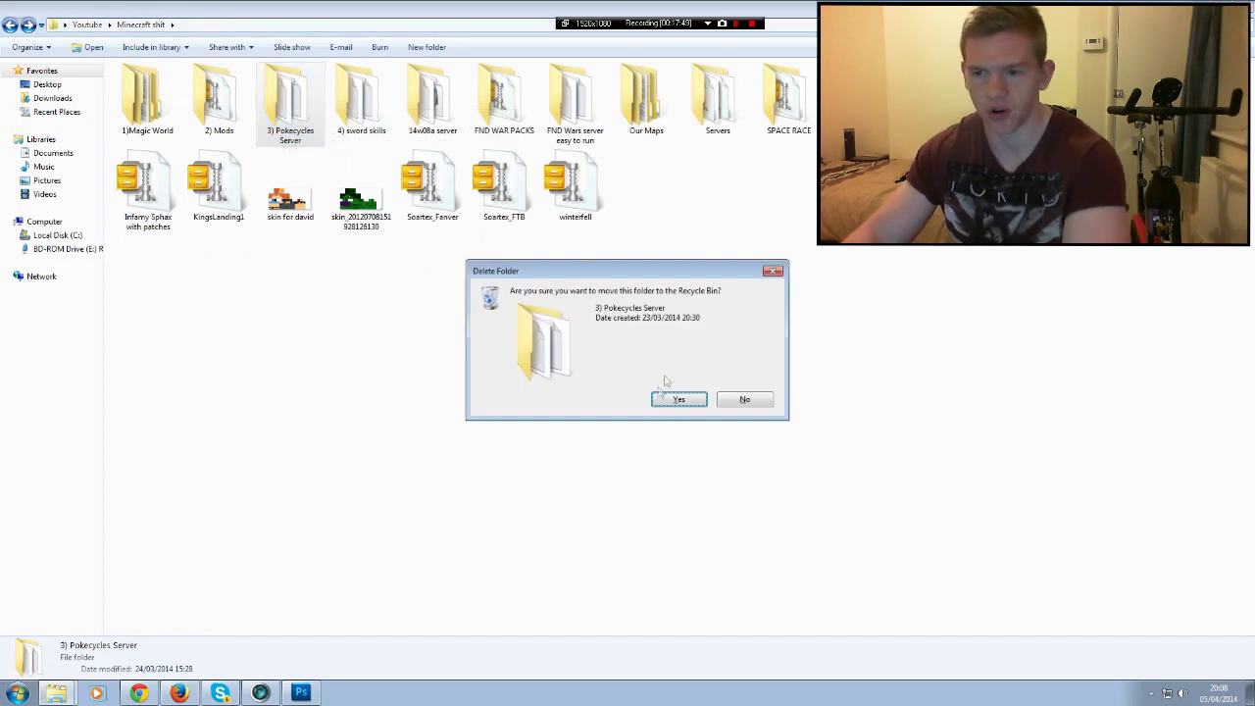
{"action": "left_click", "coordinate": [676, 398]}
{"action": "key", "text": "Delete"}
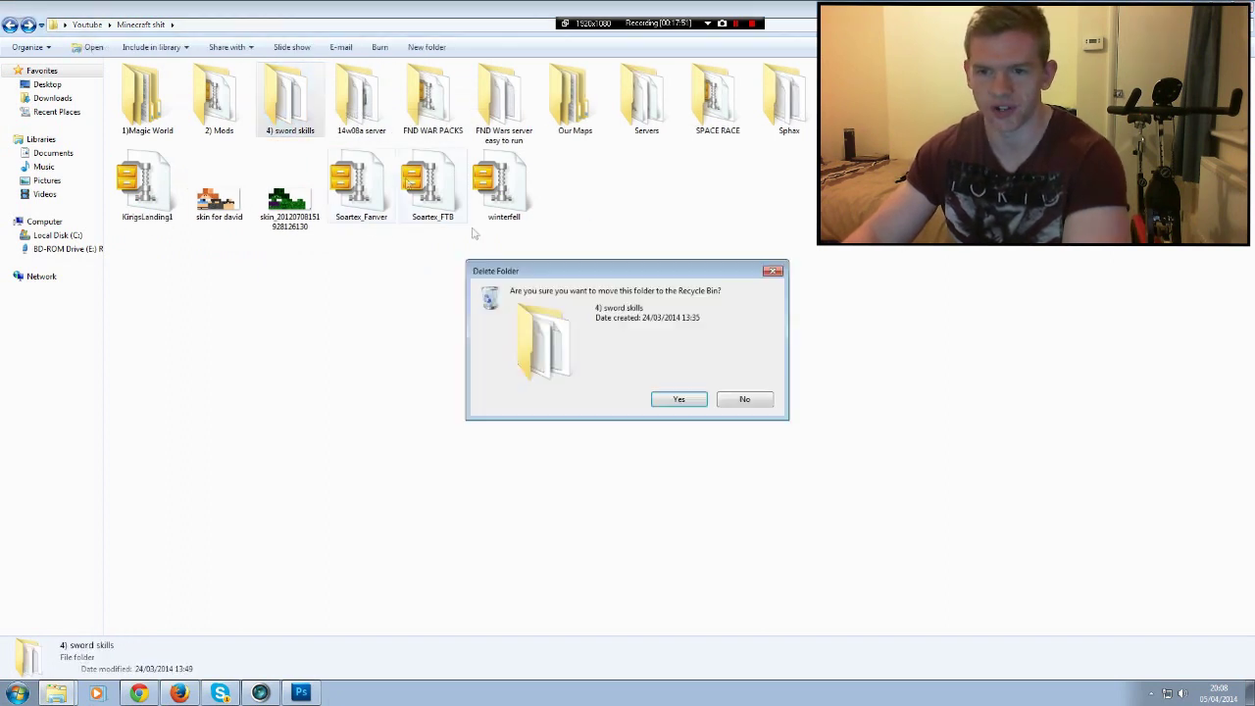
{"action": "left_click", "coordinate": [673, 400]}
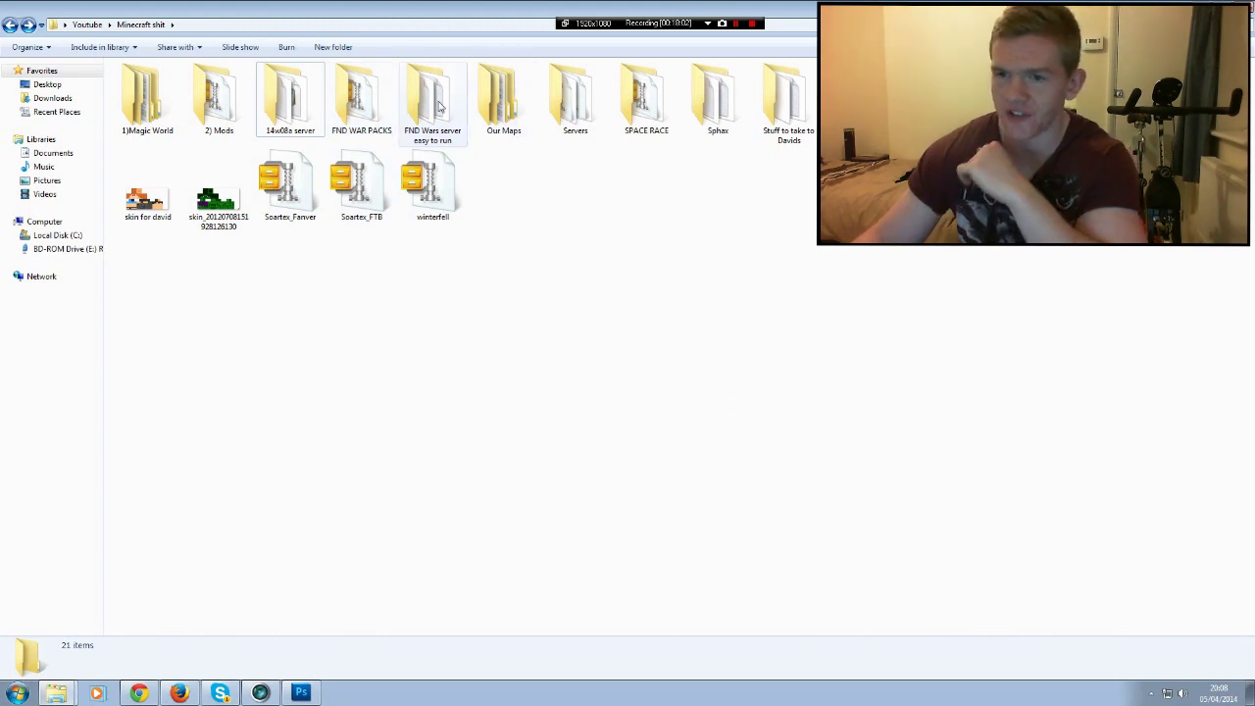
View the FND WAR PACKS and FND Wars server easy to run folders, and return to the Minecraft shit folder
{"action": "double_click", "coordinate": [360, 98]}
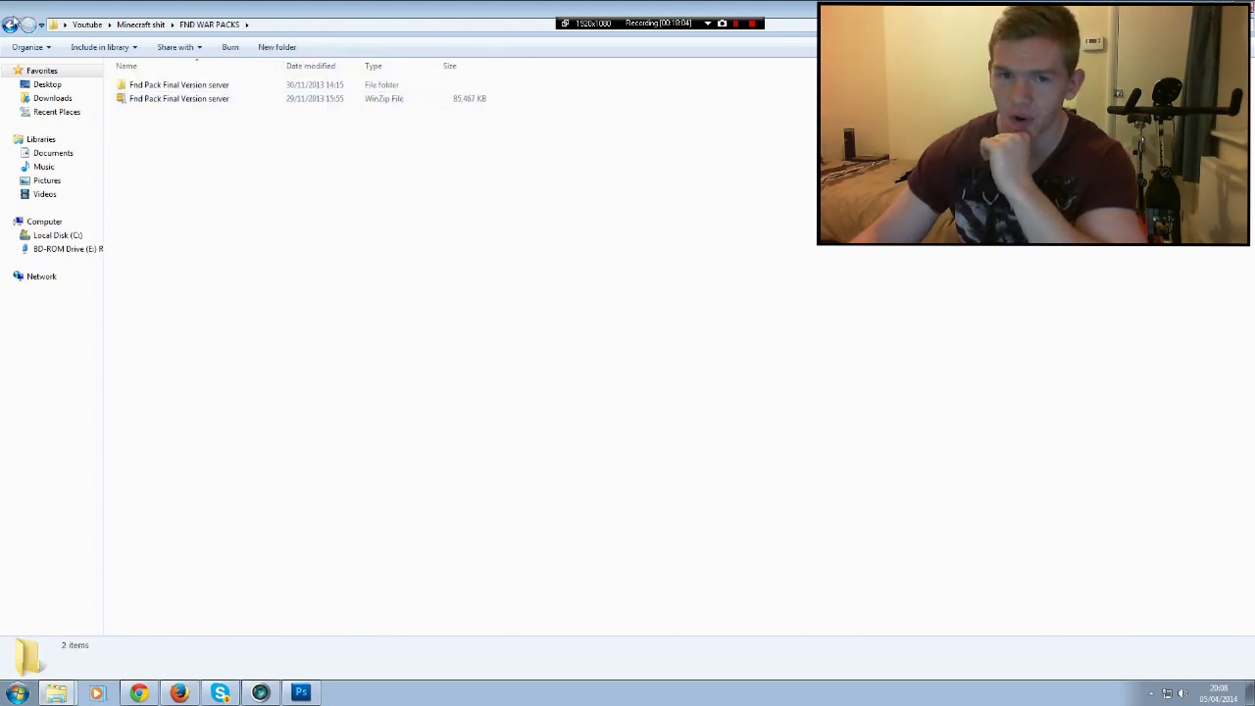
{"action": "left_click", "coordinate": [10, 24]}
{"action": "key", "text": "Right"}
{"action": "key", "text": "Return"}
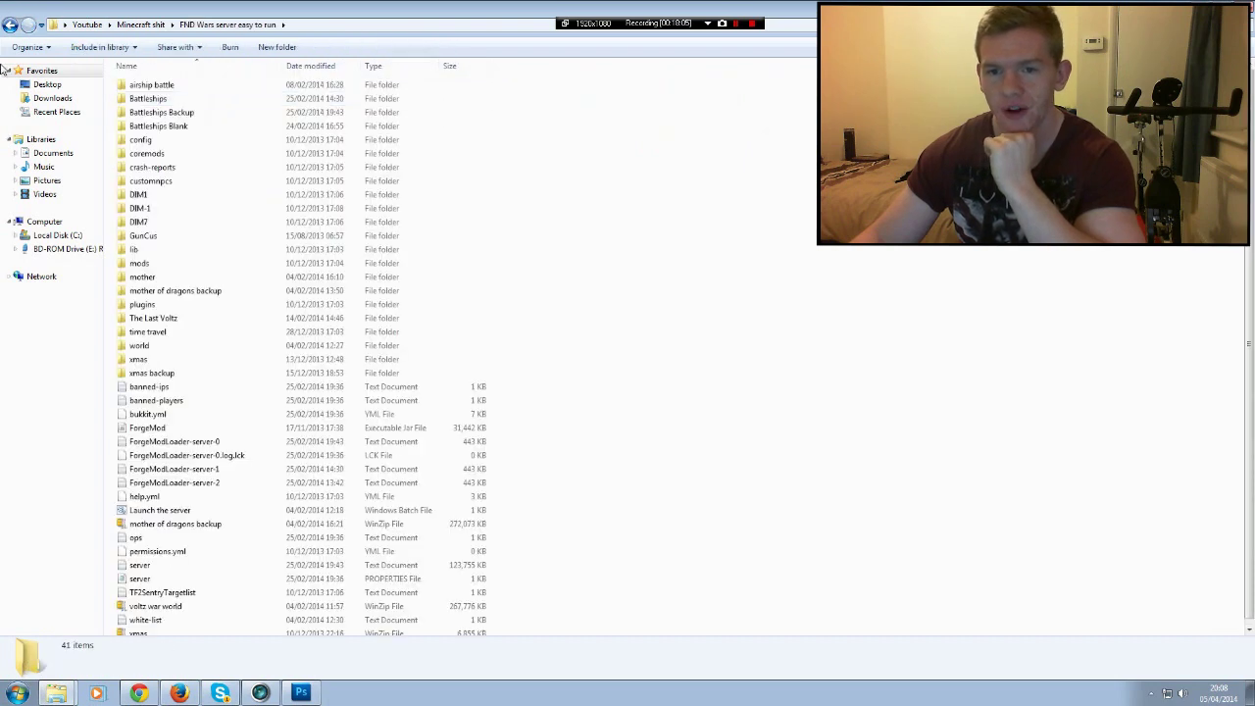
{"action": "left_click", "coordinate": [10, 25]}
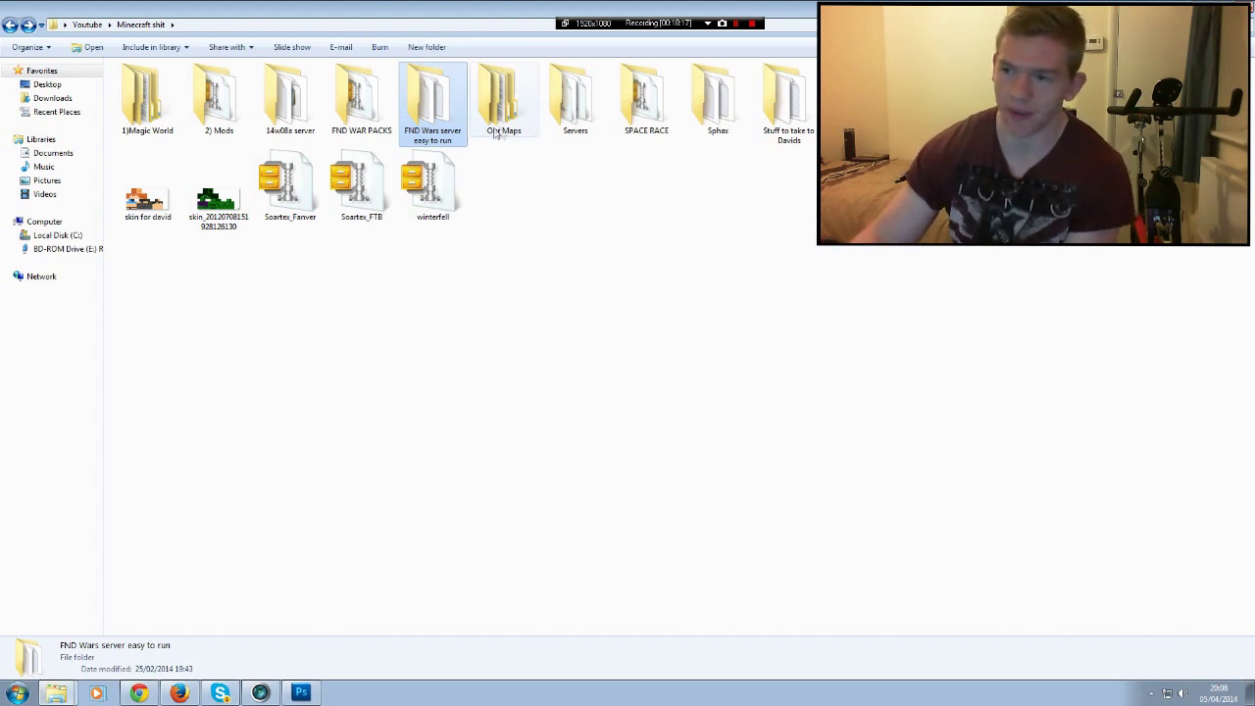
View the server archives in the Servers folder, and go back to the main Youtube folder
{"action": "double_click", "coordinate": [552, 105]}
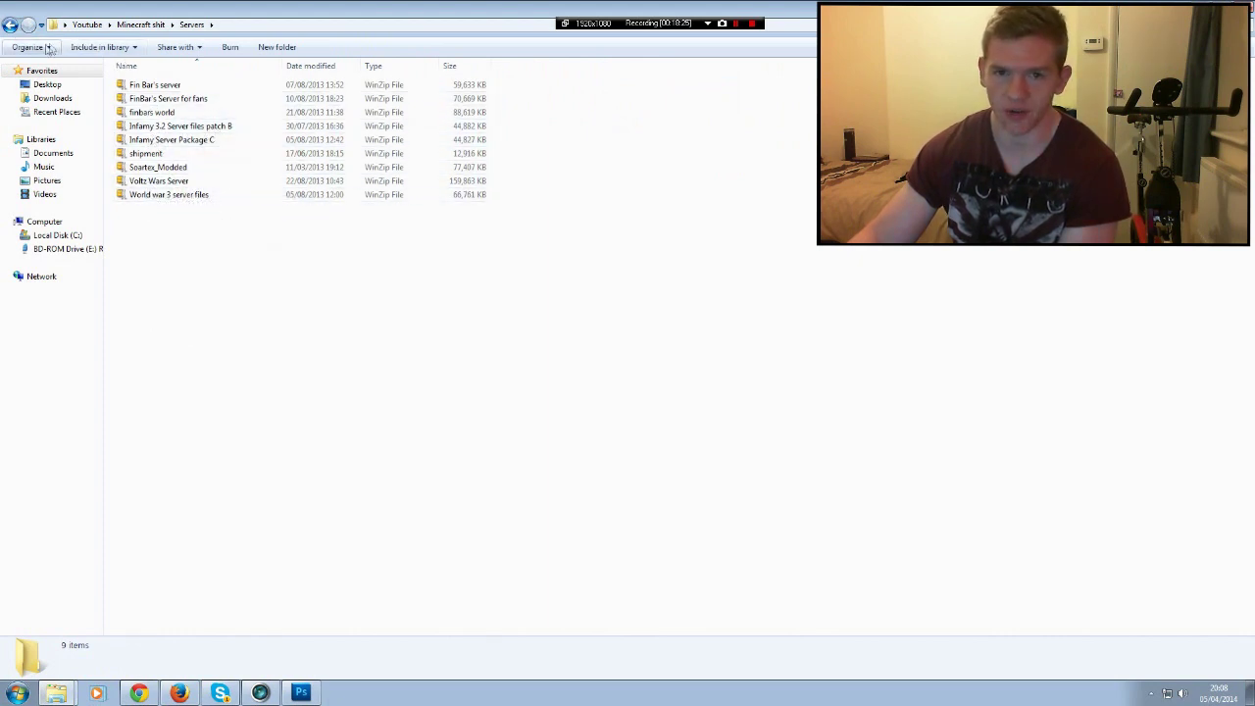
{"action": "left_click", "coordinate": [10, 24]}
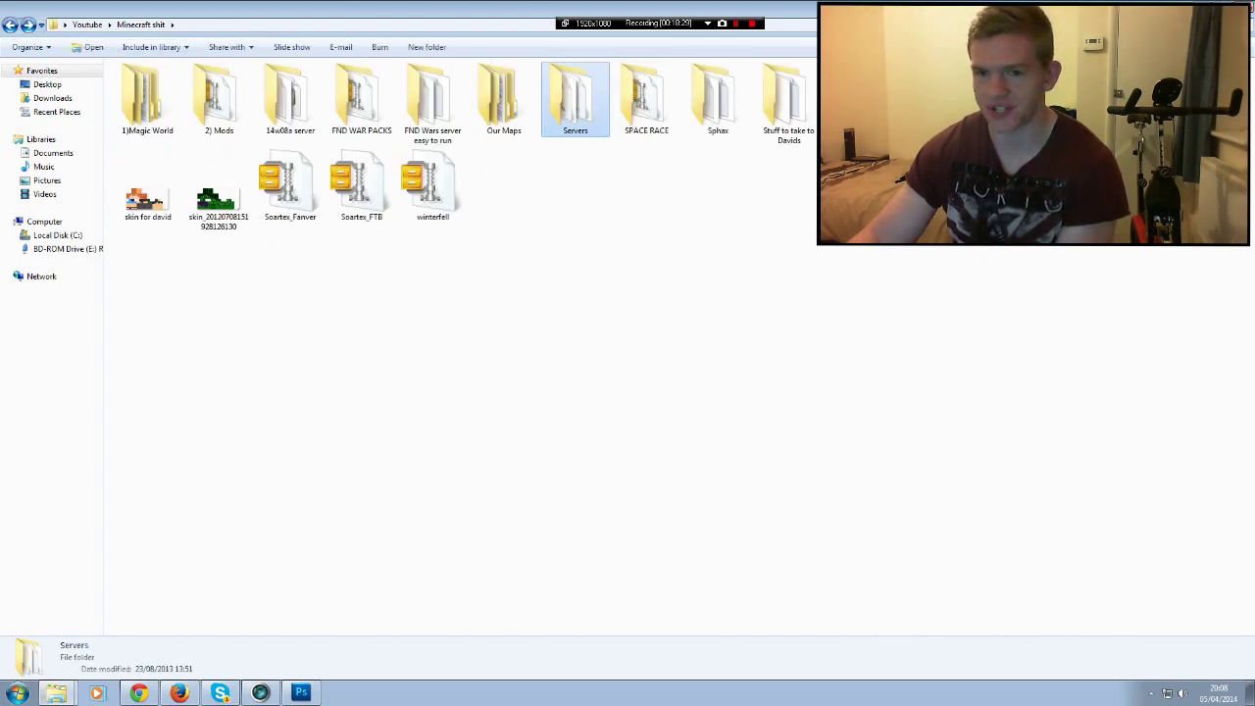
{"action": "left_click", "coordinate": [412, 195]}
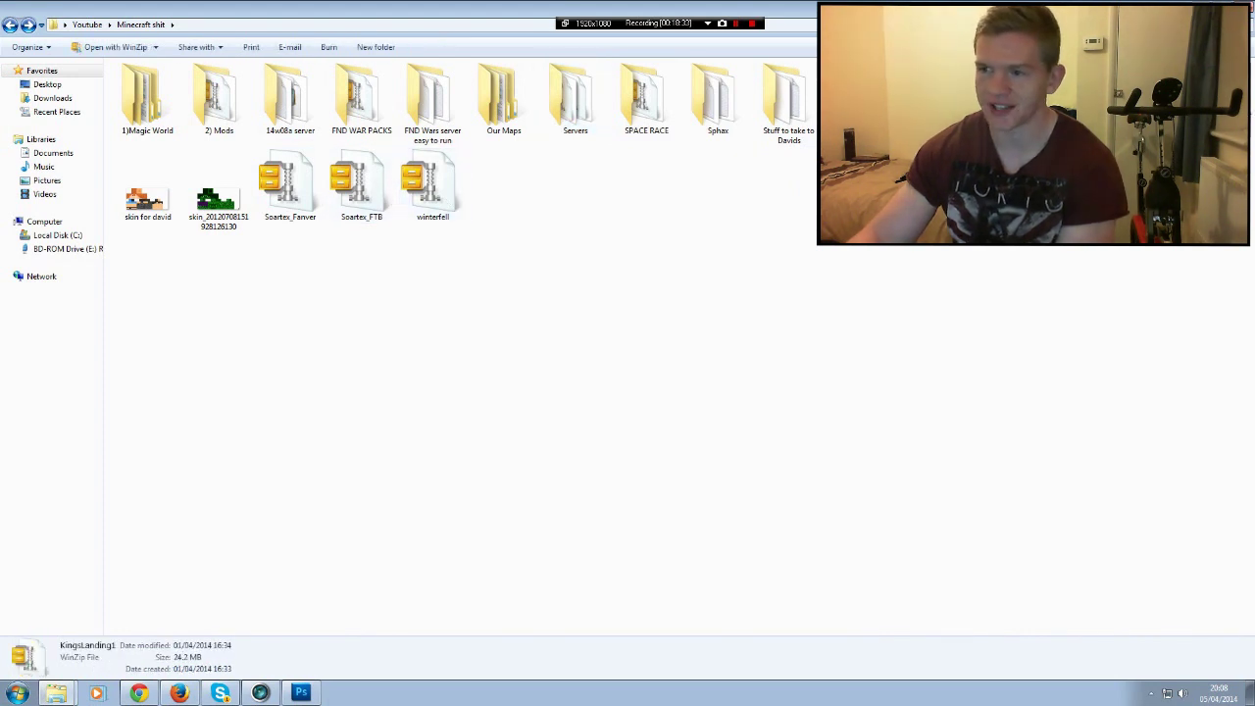
{"action": "left_click", "coordinate": [10, 25]}
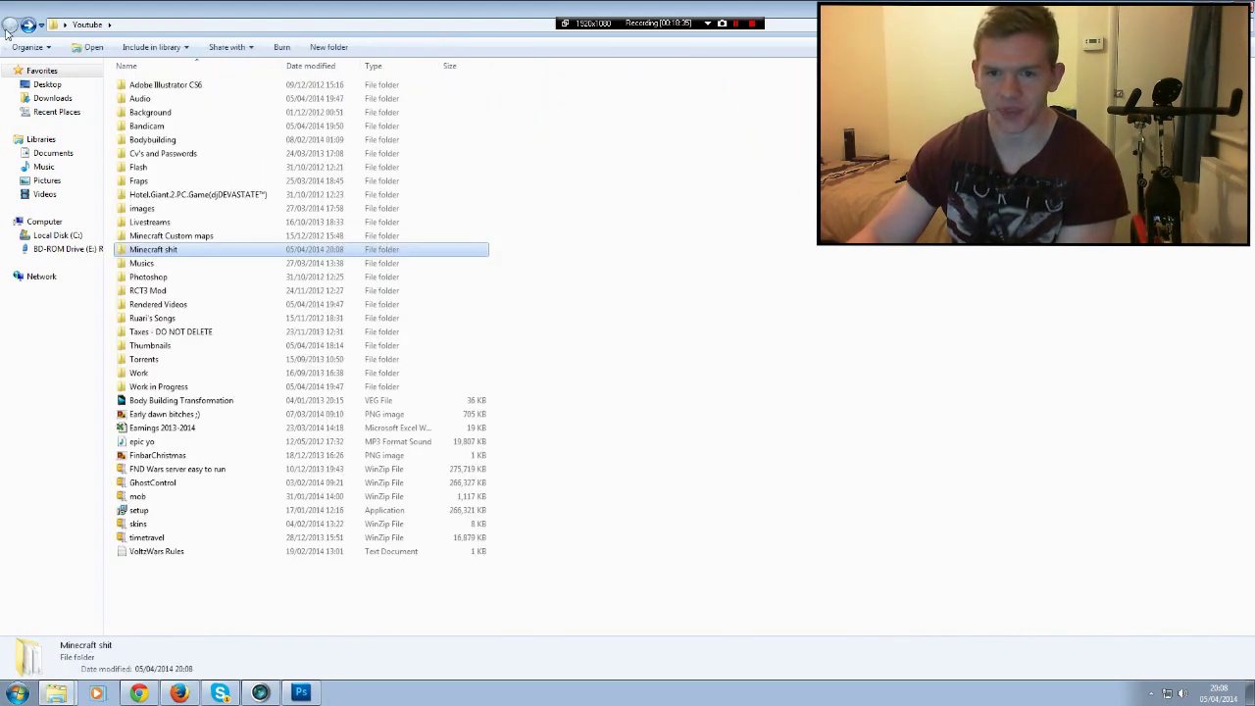
Look through the music files in the Musics folder, and open its Songs and Stuff subfolder
{"action": "double_click", "coordinate": [153, 264]}
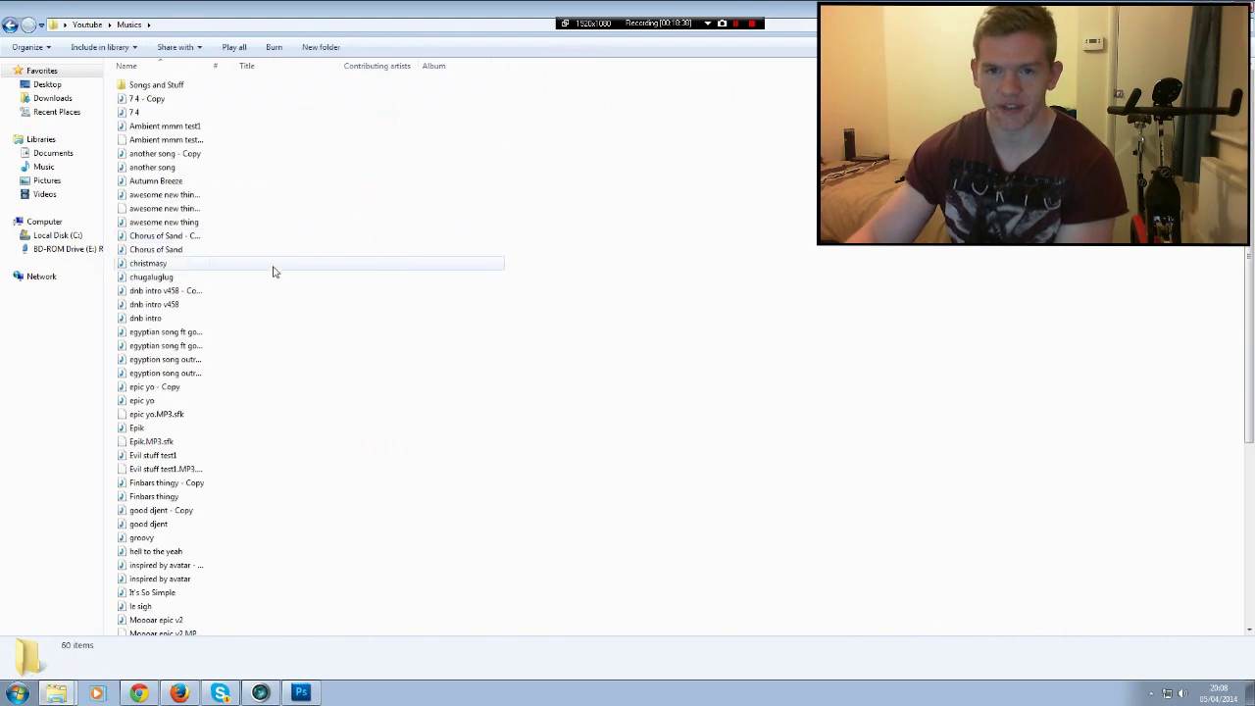
{"action": "scroll", "coordinate": [448, 280], "scroll_direction": "down", "scroll_amount": 6}
{"action": "scroll", "coordinate": [230, 411], "scroll_direction": "up", "scroll_amount": 6}
{"action": "scroll", "coordinate": [191, 225], "scroll_direction": "down", "scroll_amount": 5}
{"action": "scroll", "coordinate": [193, 294], "scroll_direction": "up", "scroll_amount": 5}
{"action": "left_click", "coordinate": [162, 86]}
{"action": "double_click", "coordinate": [162, 86]}
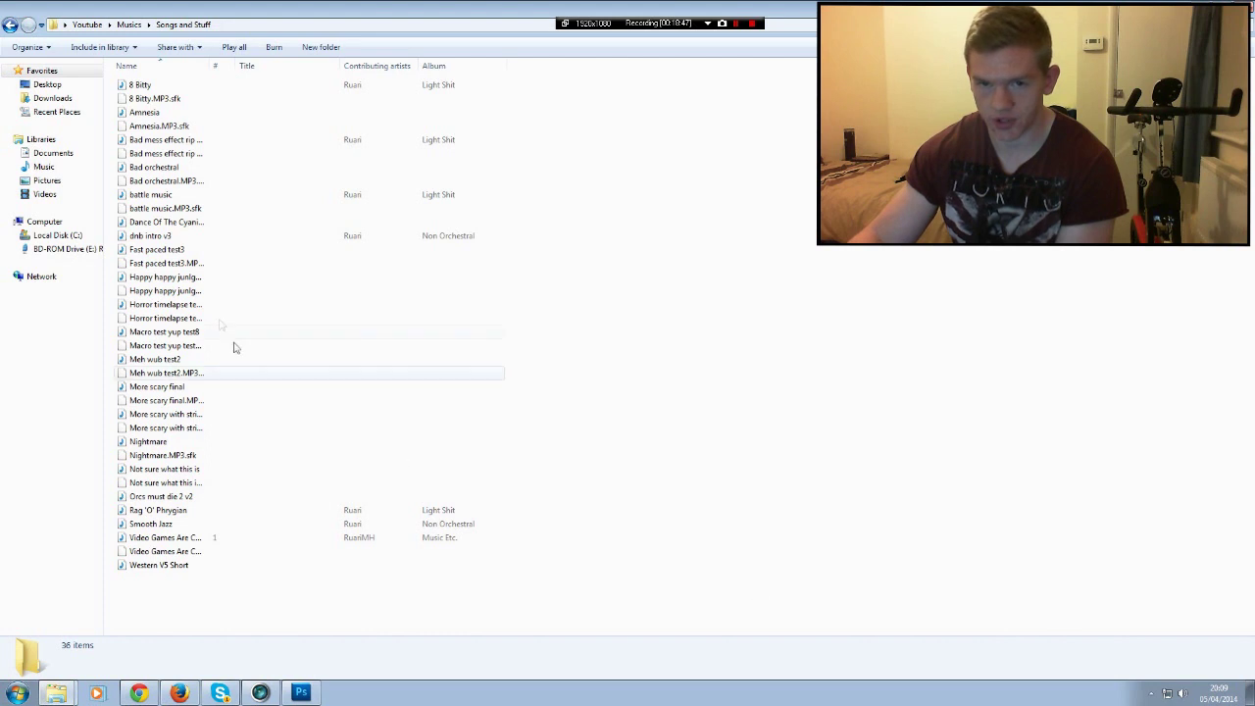
Play the Macro test yup test8 track, skip to about the middle, and close the player
{"action": "left_click", "coordinate": [197, 334]}
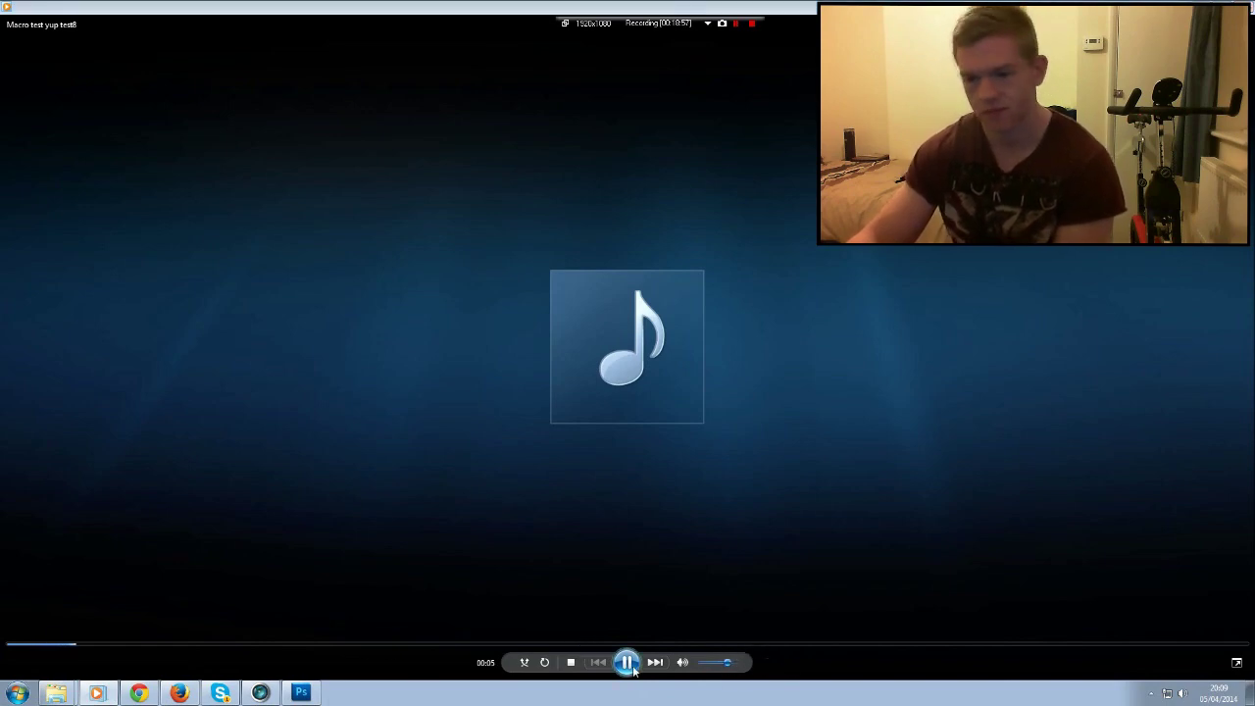
{"action": "left_click", "coordinate": [598, 644]}
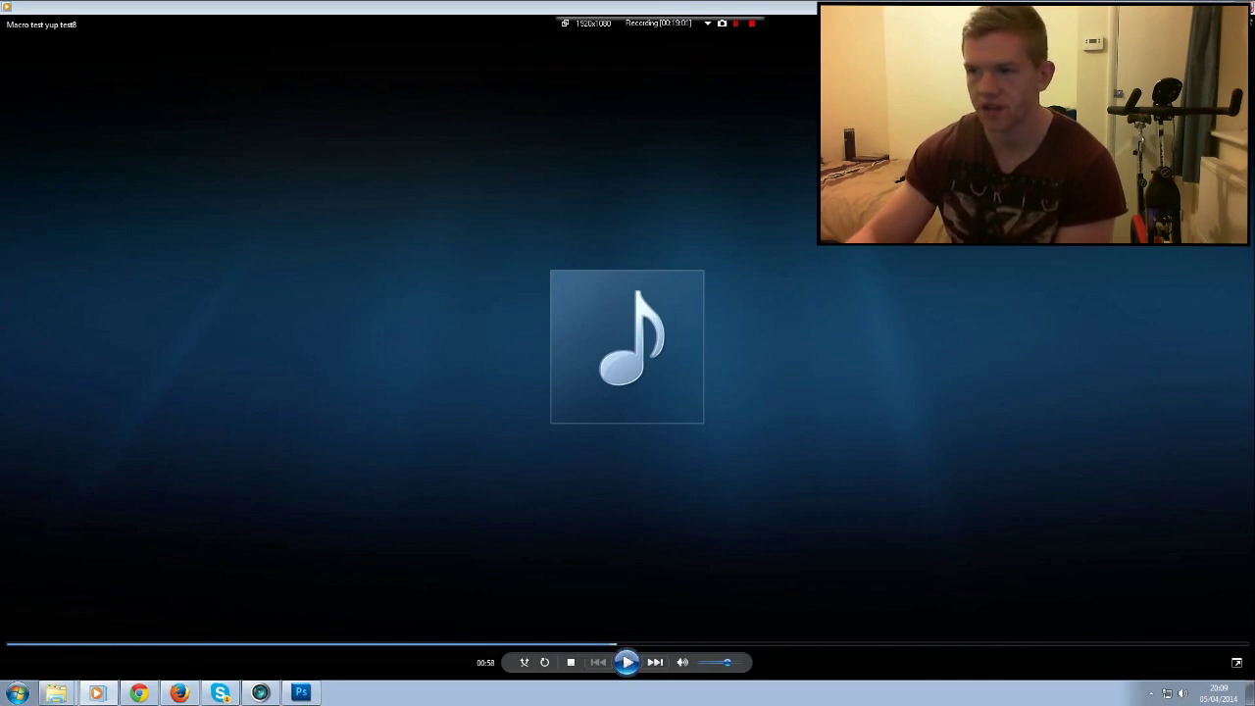
{"action": "key", "text": "alt+F4"}
Play the Horror timelapse test1 track at full volume, stop it, close the player, and clear the file selection
{"action": "left_click", "coordinate": [149, 305]}
{"action": "double_click", "coordinate": [150, 304]}
{"action": "left_click_drag", "start_coordinate": [732, 600], "coordinate": [751, 605]}
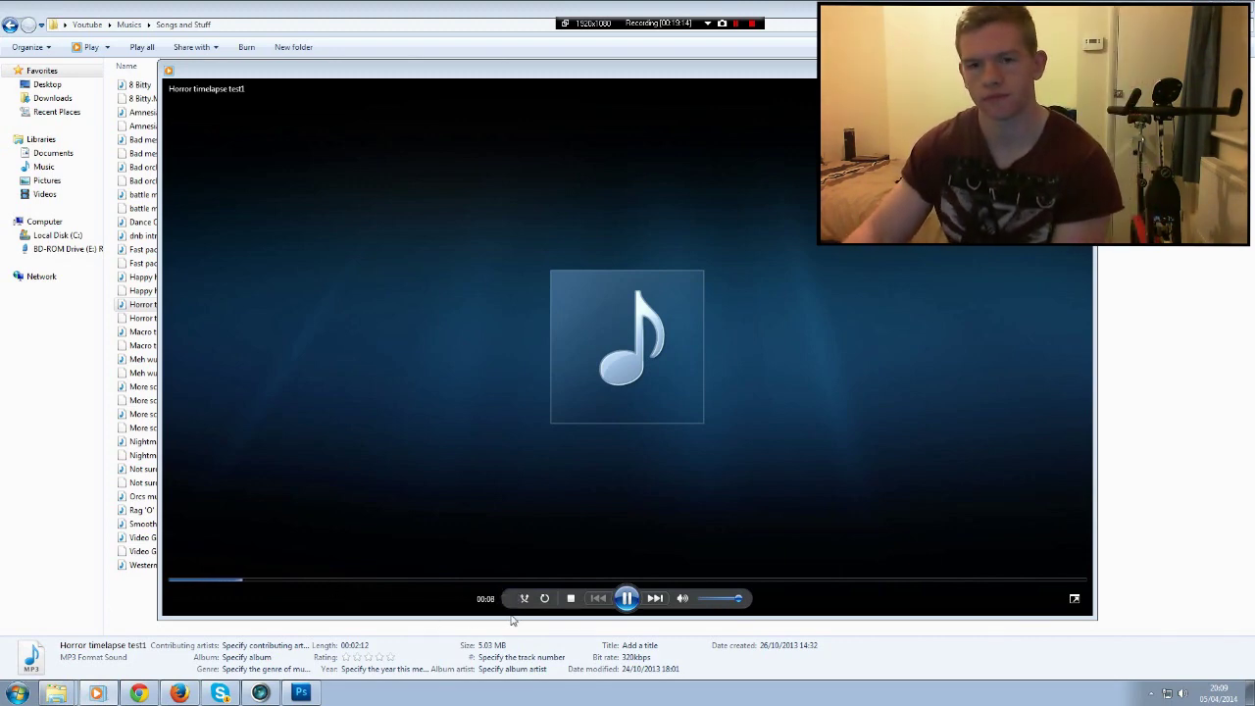
{"action": "left_click", "coordinate": [570, 598]}
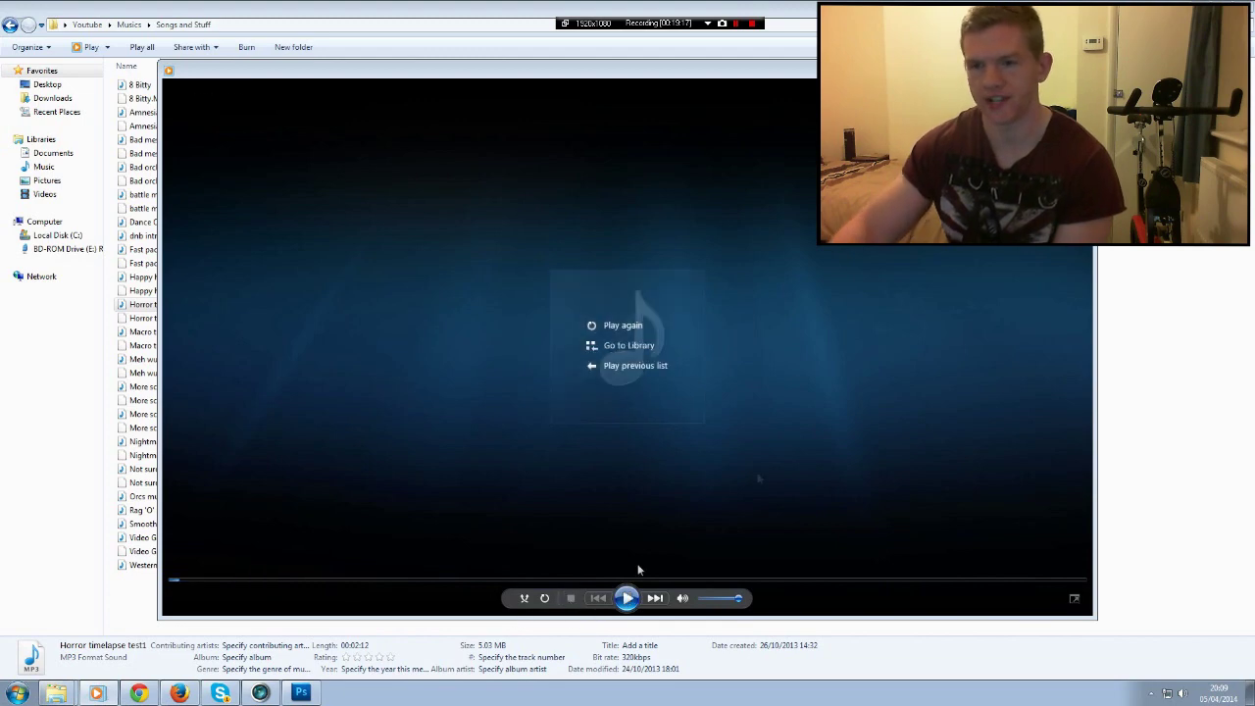
{"action": "key", "text": "alt+F4"}
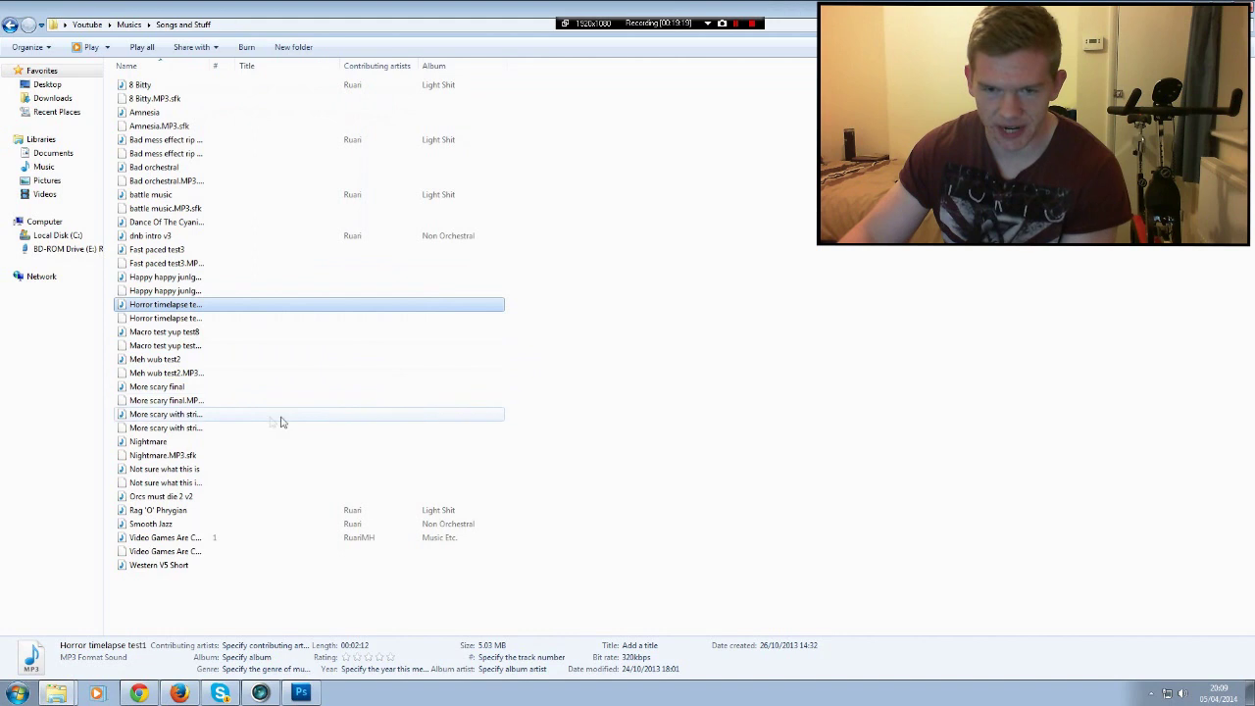
{"action": "left_click", "coordinate": [706, 353]}
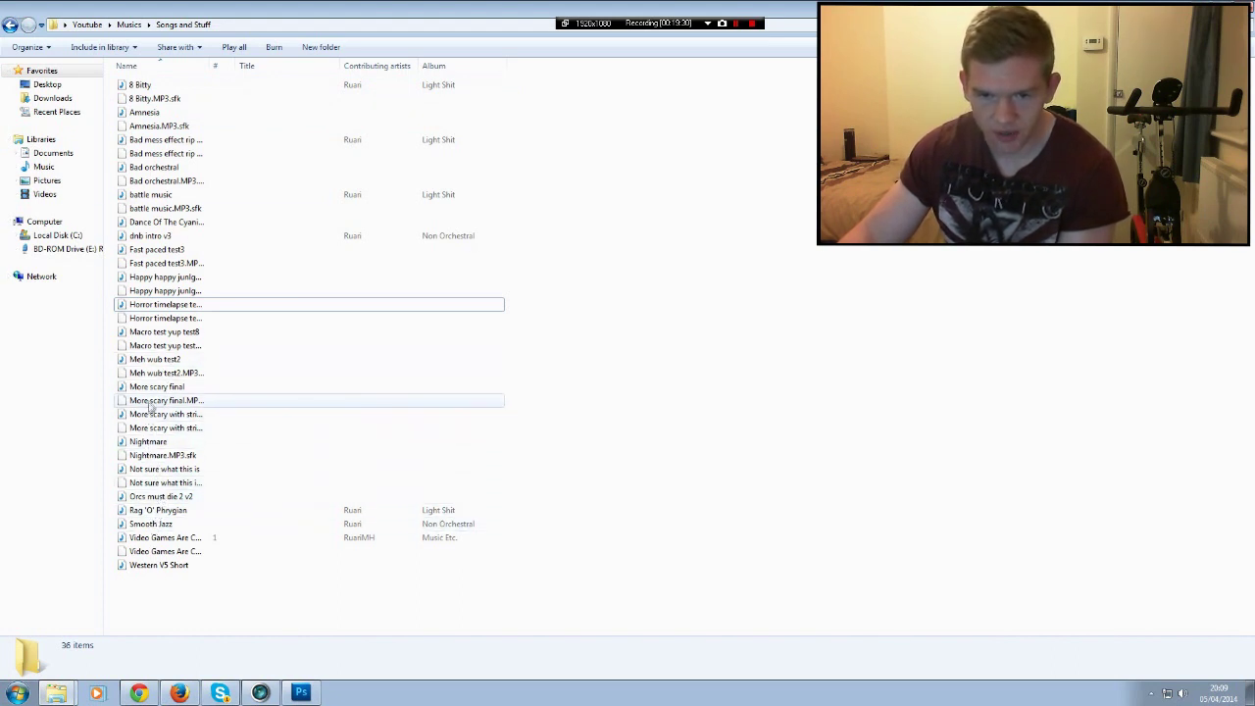
Return to the Musics folder, play the Moooar epic v2 track, and skip ahead to about a third of the way through
{"action": "key", "text": "BackSpace"}
{"action": "scroll", "coordinate": [358, 291], "scroll_direction": "down", "scroll_amount": 7}
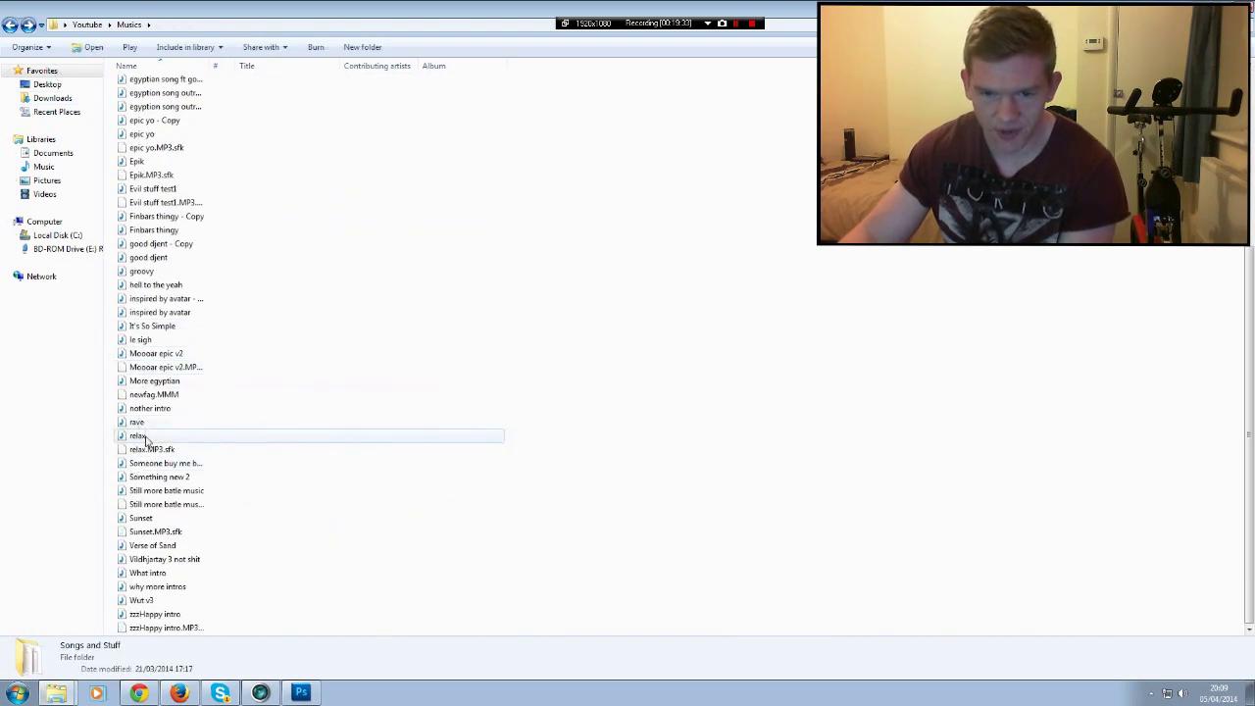
{"action": "double_click", "coordinate": [142, 355]}
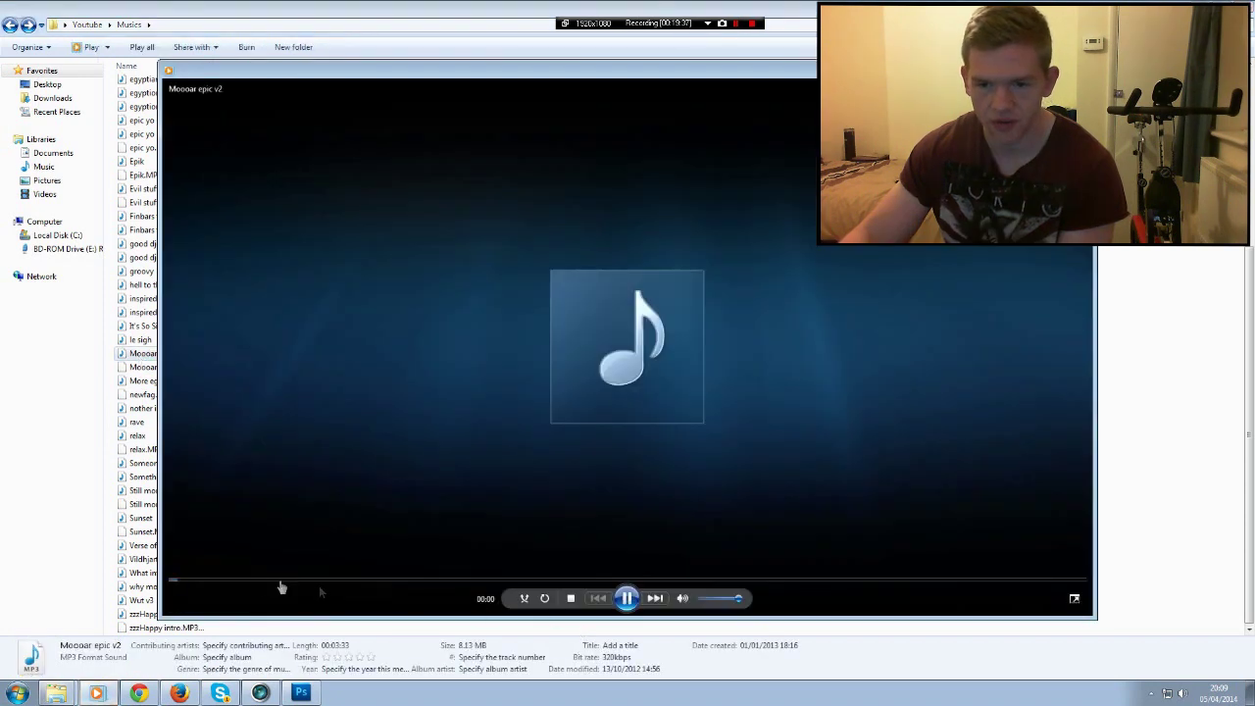
{"action": "left_click", "coordinate": [265, 582]}
{"action": "left_click", "coordinate": [451, 582]}
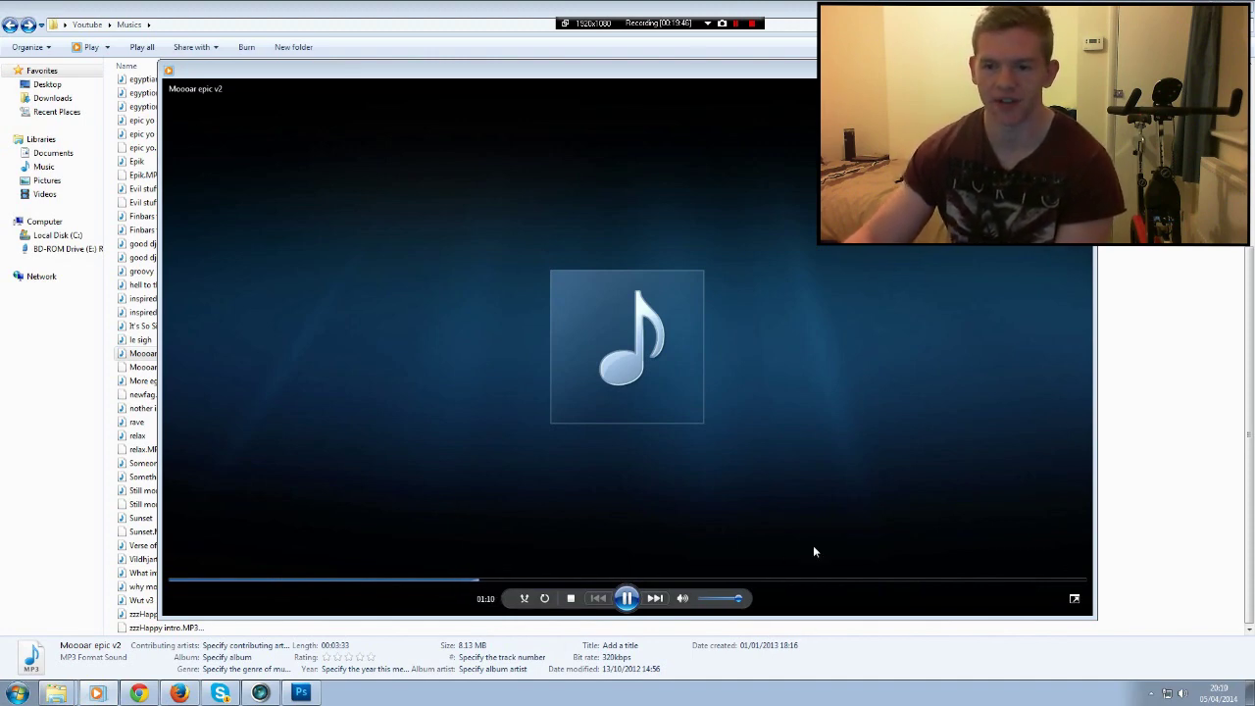
Stop the Moooar epic v2 track, put the player away, and return to the Musics folder after a brief look at Firefox's FND Games page
{"action": "left_click", "coordinate": [567, 600]}
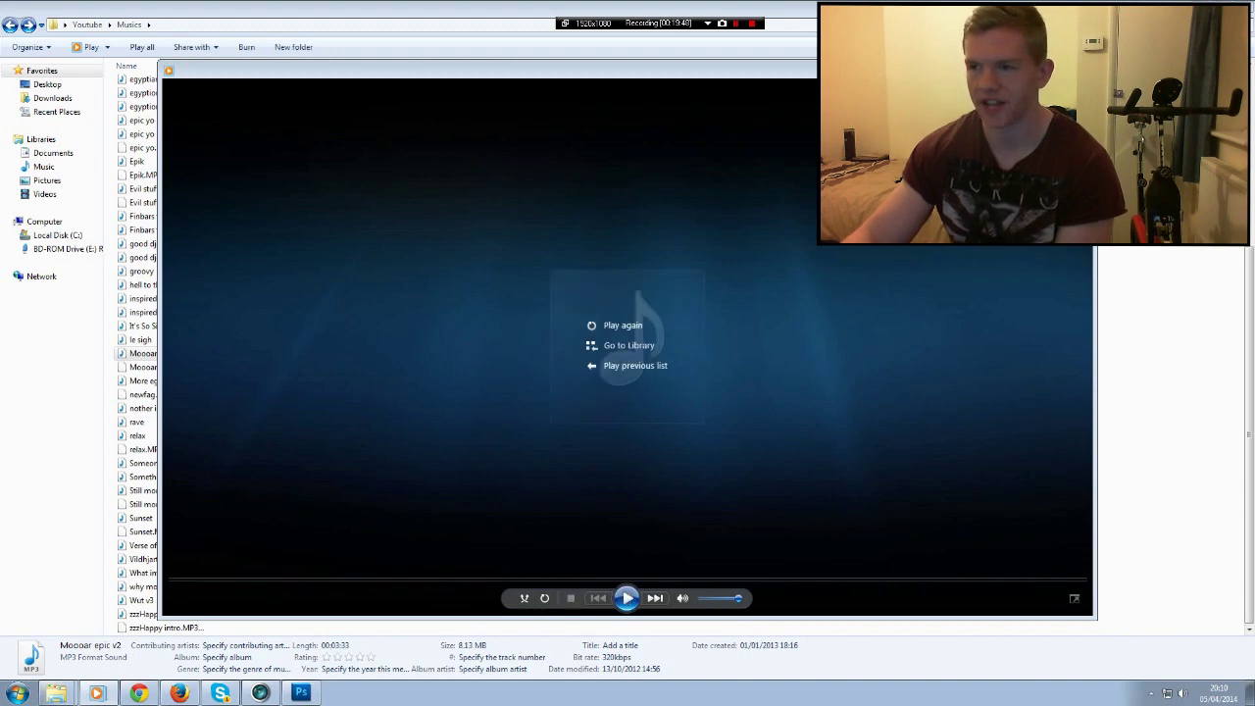
{"action": "left_click", "coordinate": [97, 692]}
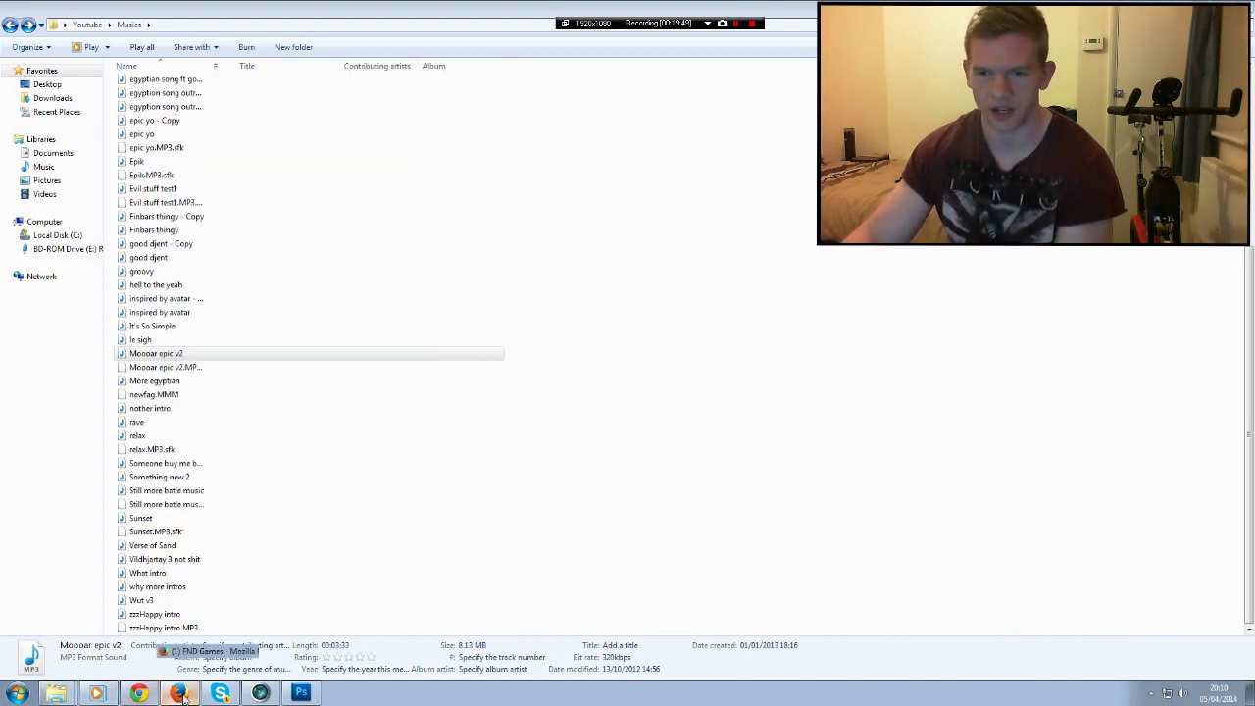
{"action": "key", "text": "alt+Tab"}
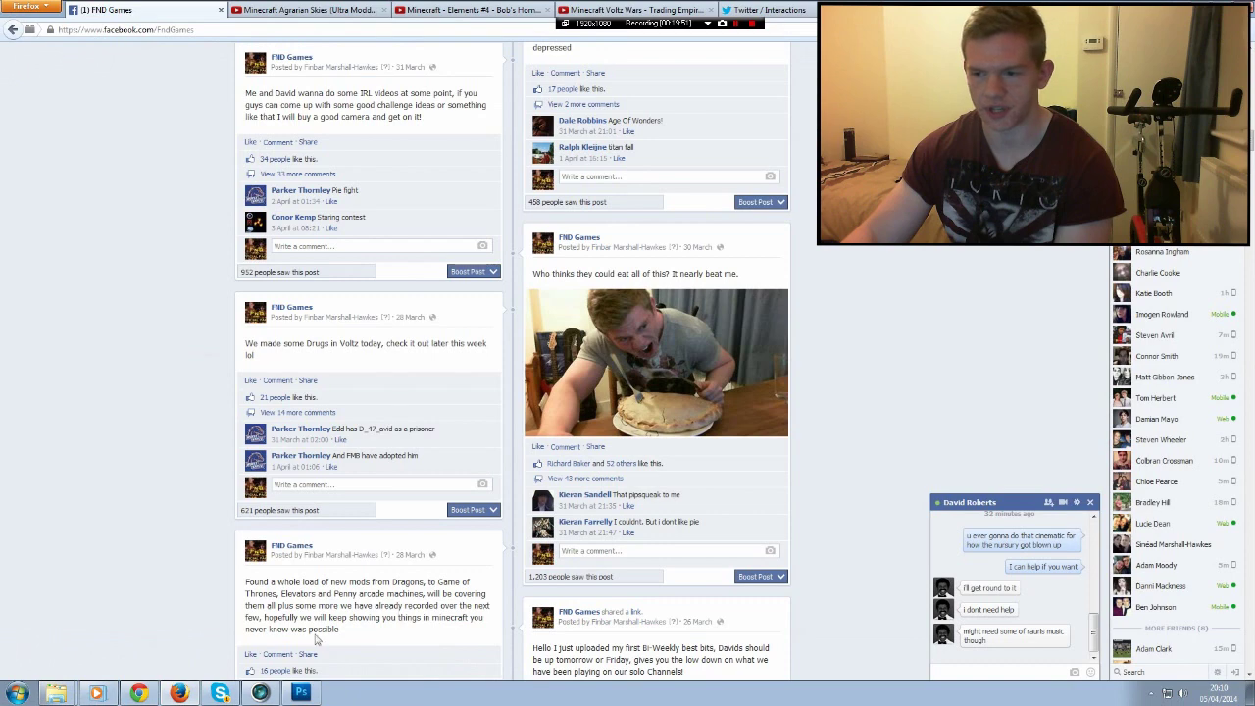
{"action": "key", "text": "alt+Tab"}
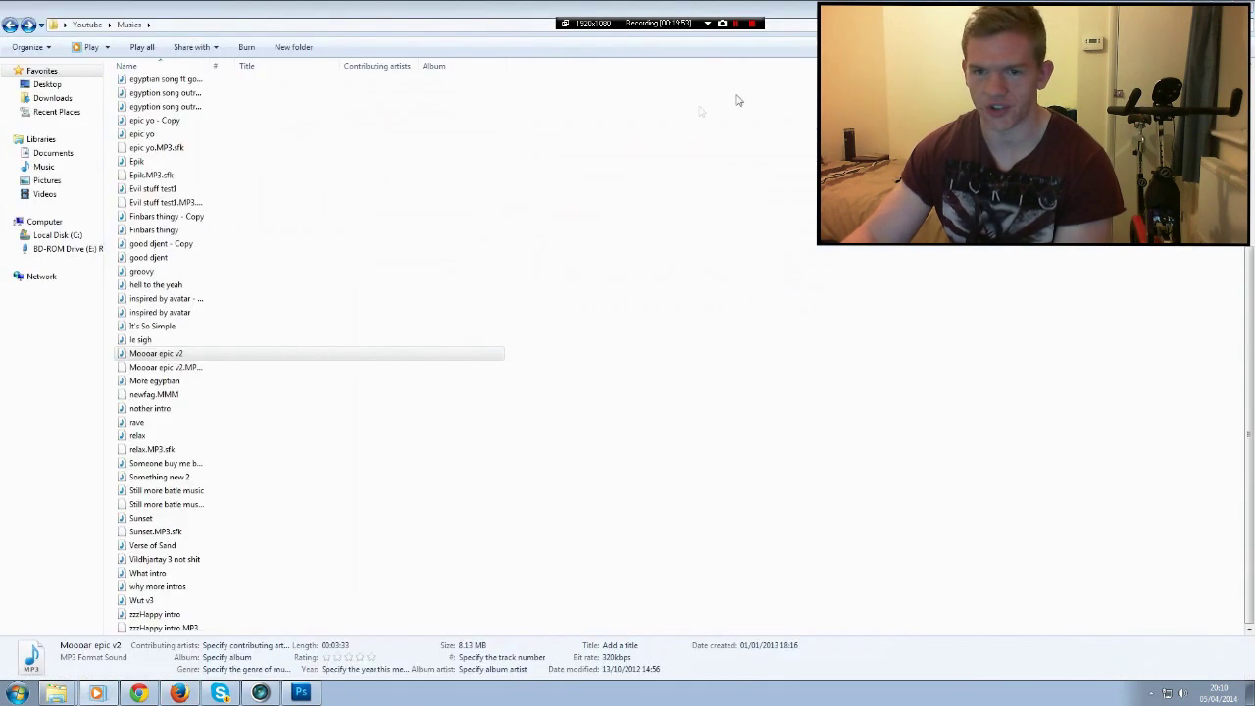
Look through the project files in the Youtube folder's Work in Progress subfolder, and close the folder window to return to the desktop
{"action": "left_click", "coordinate": [12, 25]}
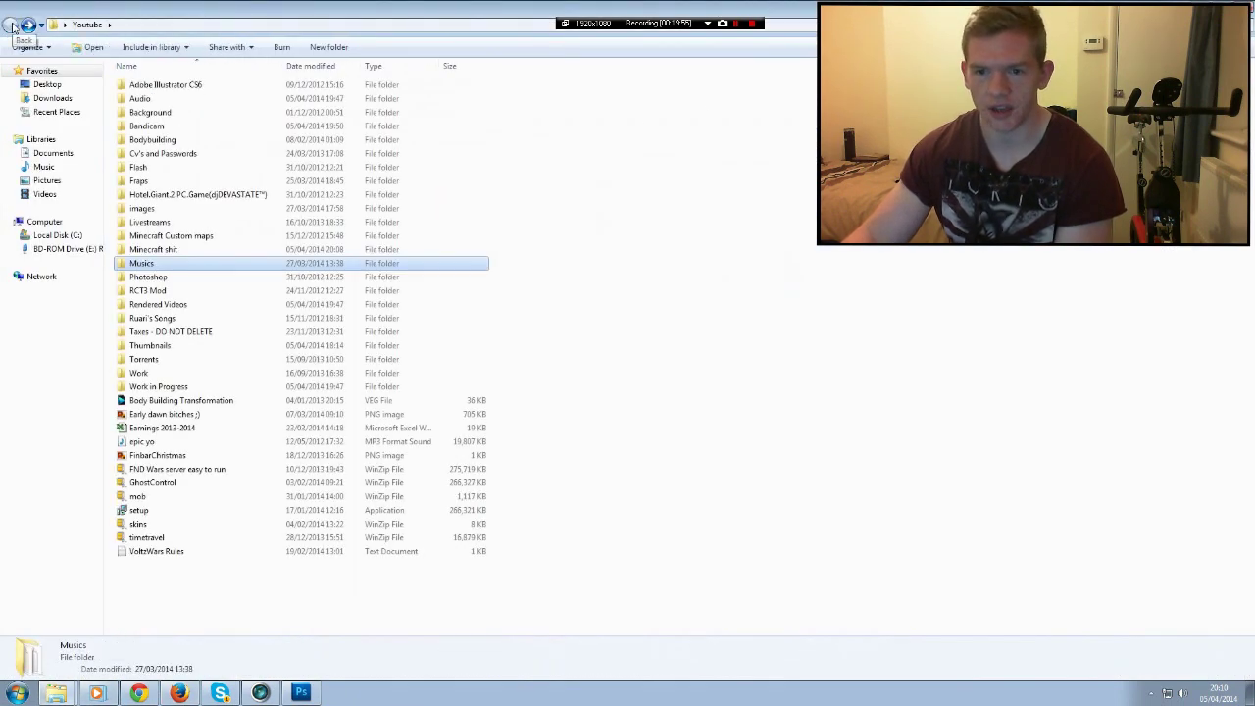
{"action": "double_click", "coordinate": [142, 389]}
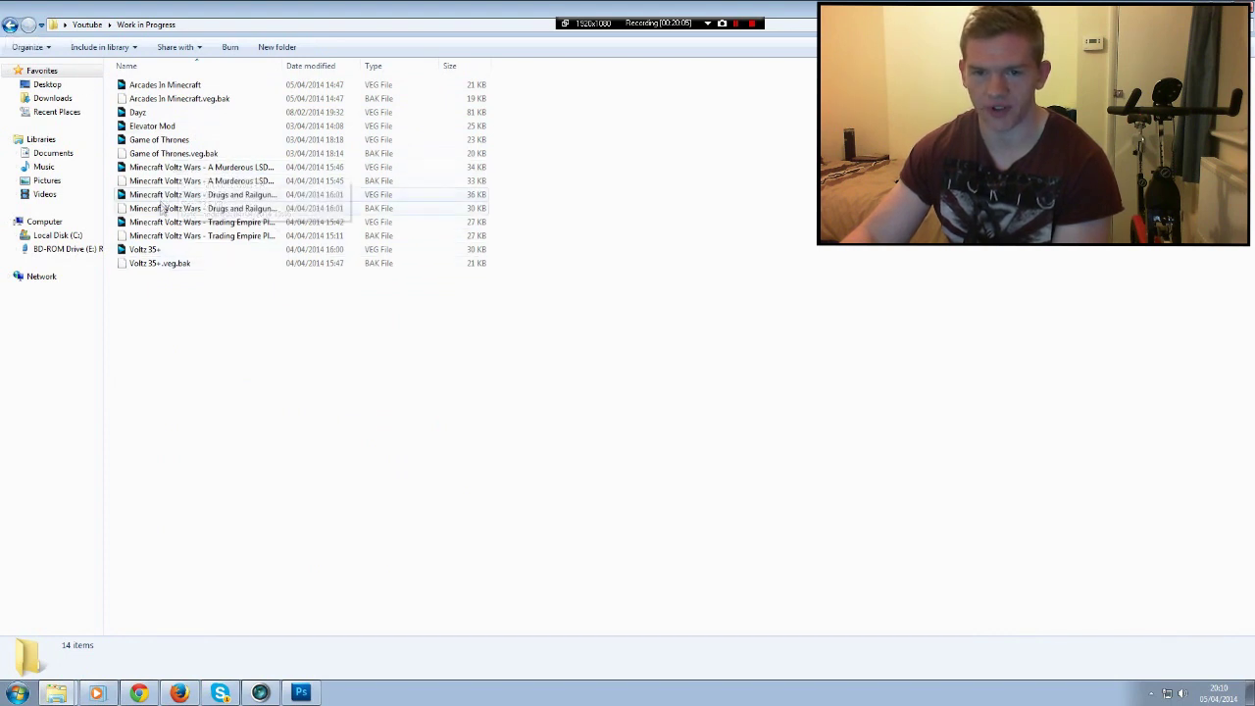
{"action": "left_click", "coordinate": [10, 24]}
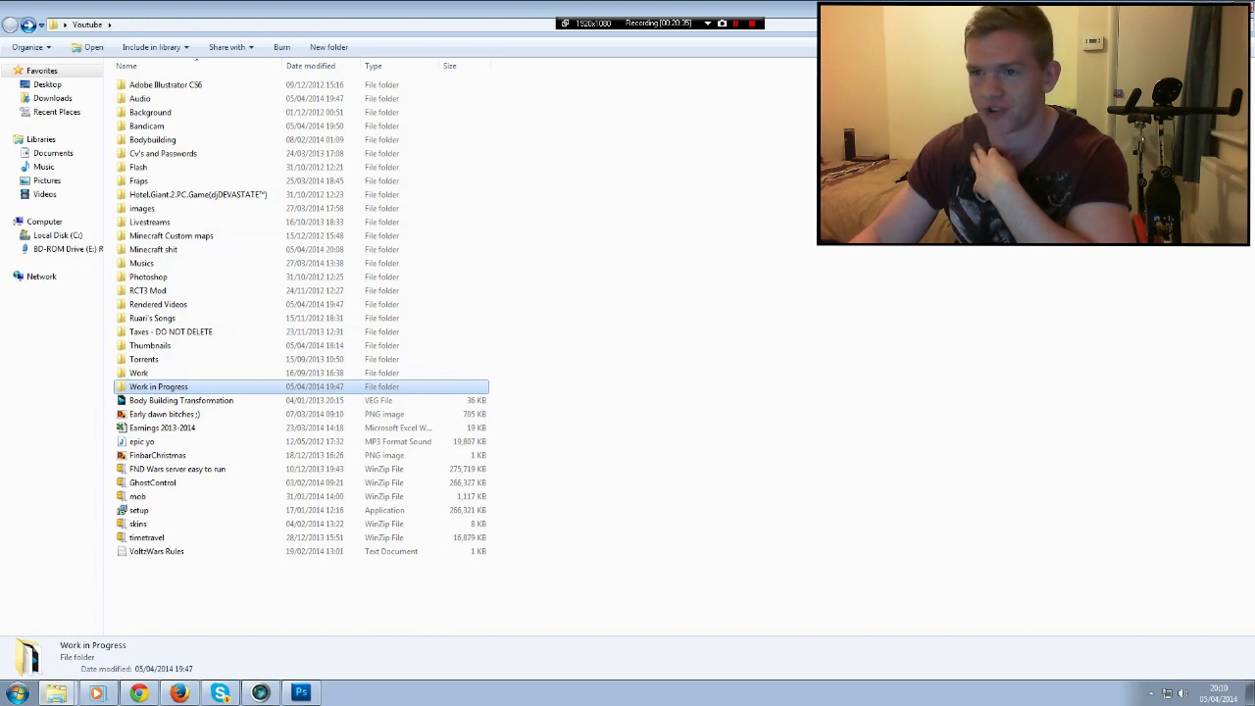
{"action": "left_click", "coordinate": [1237, 8]}
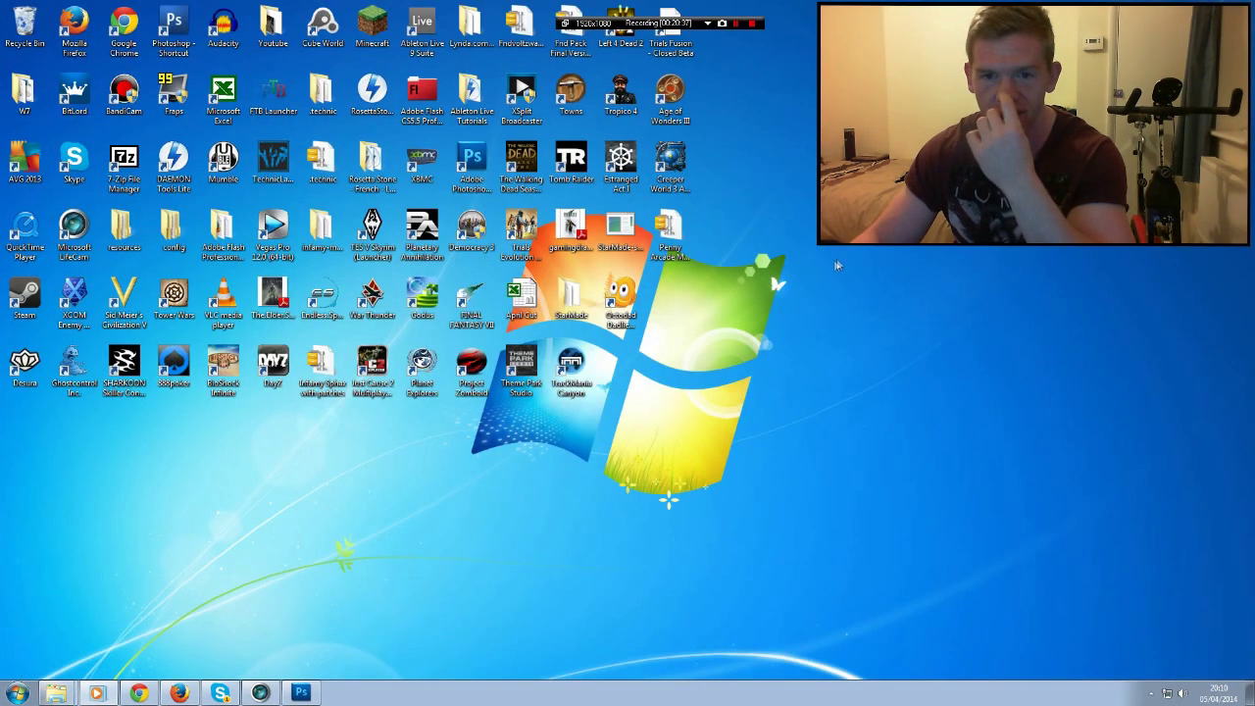